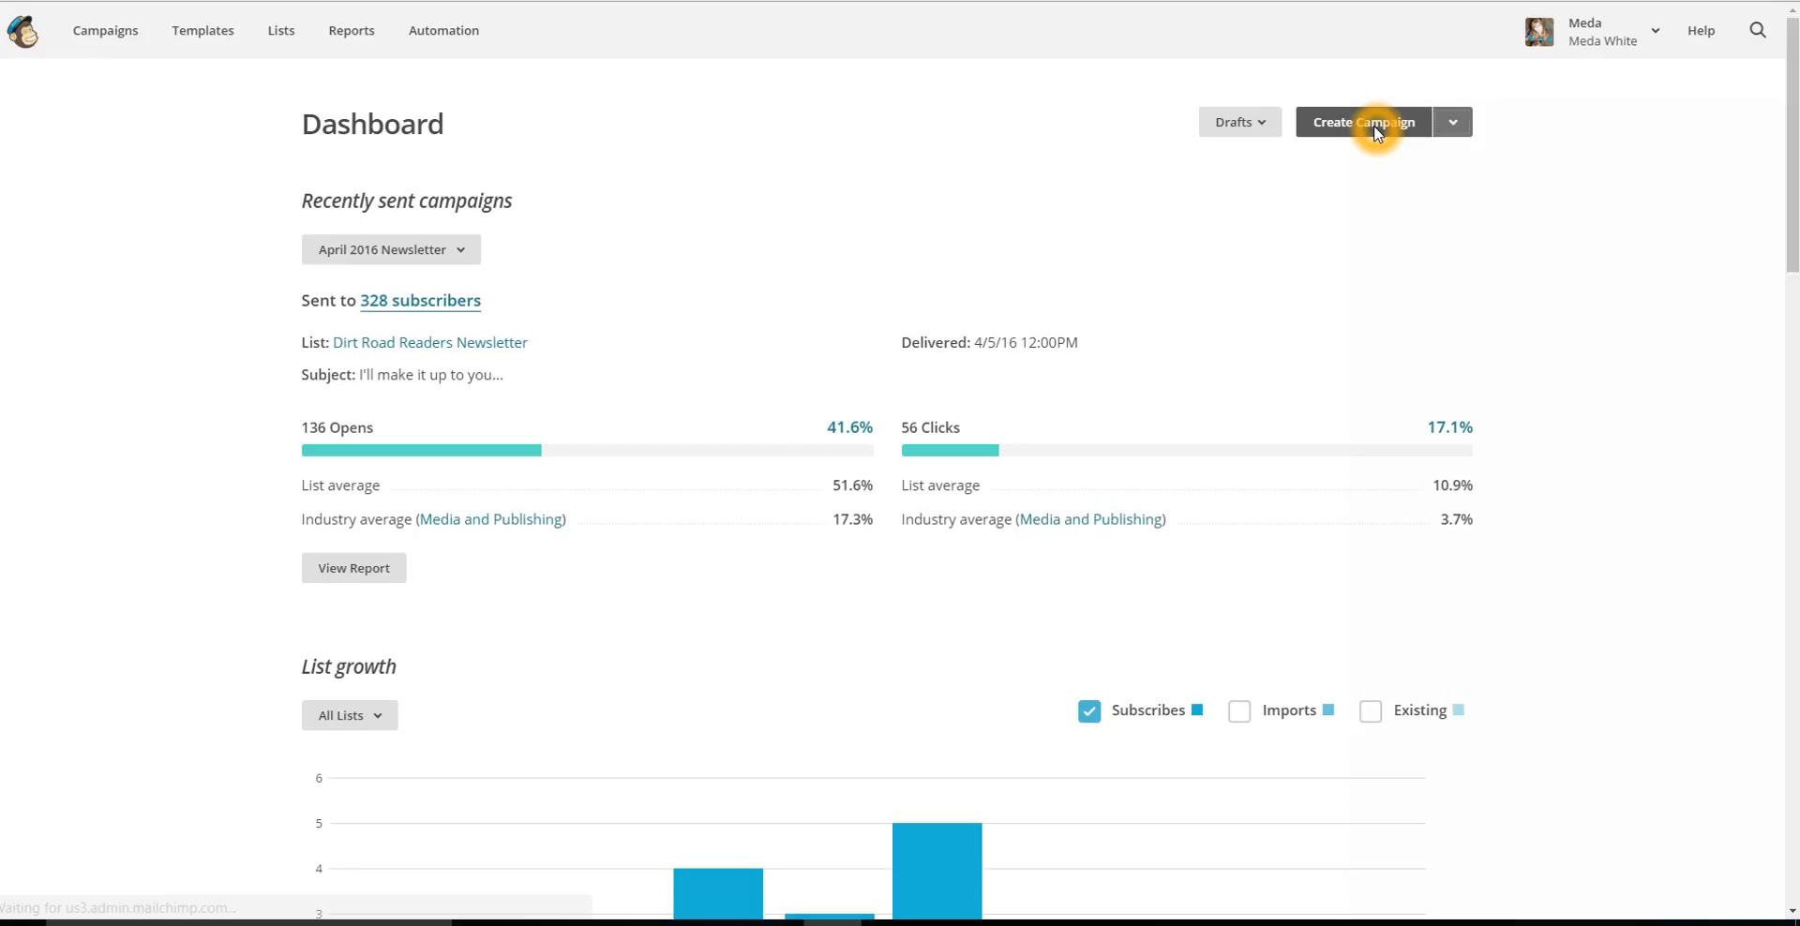
Create a new campaign and address it to the entire Dirt Road Readers Newsletter list.
click(1300, 203)
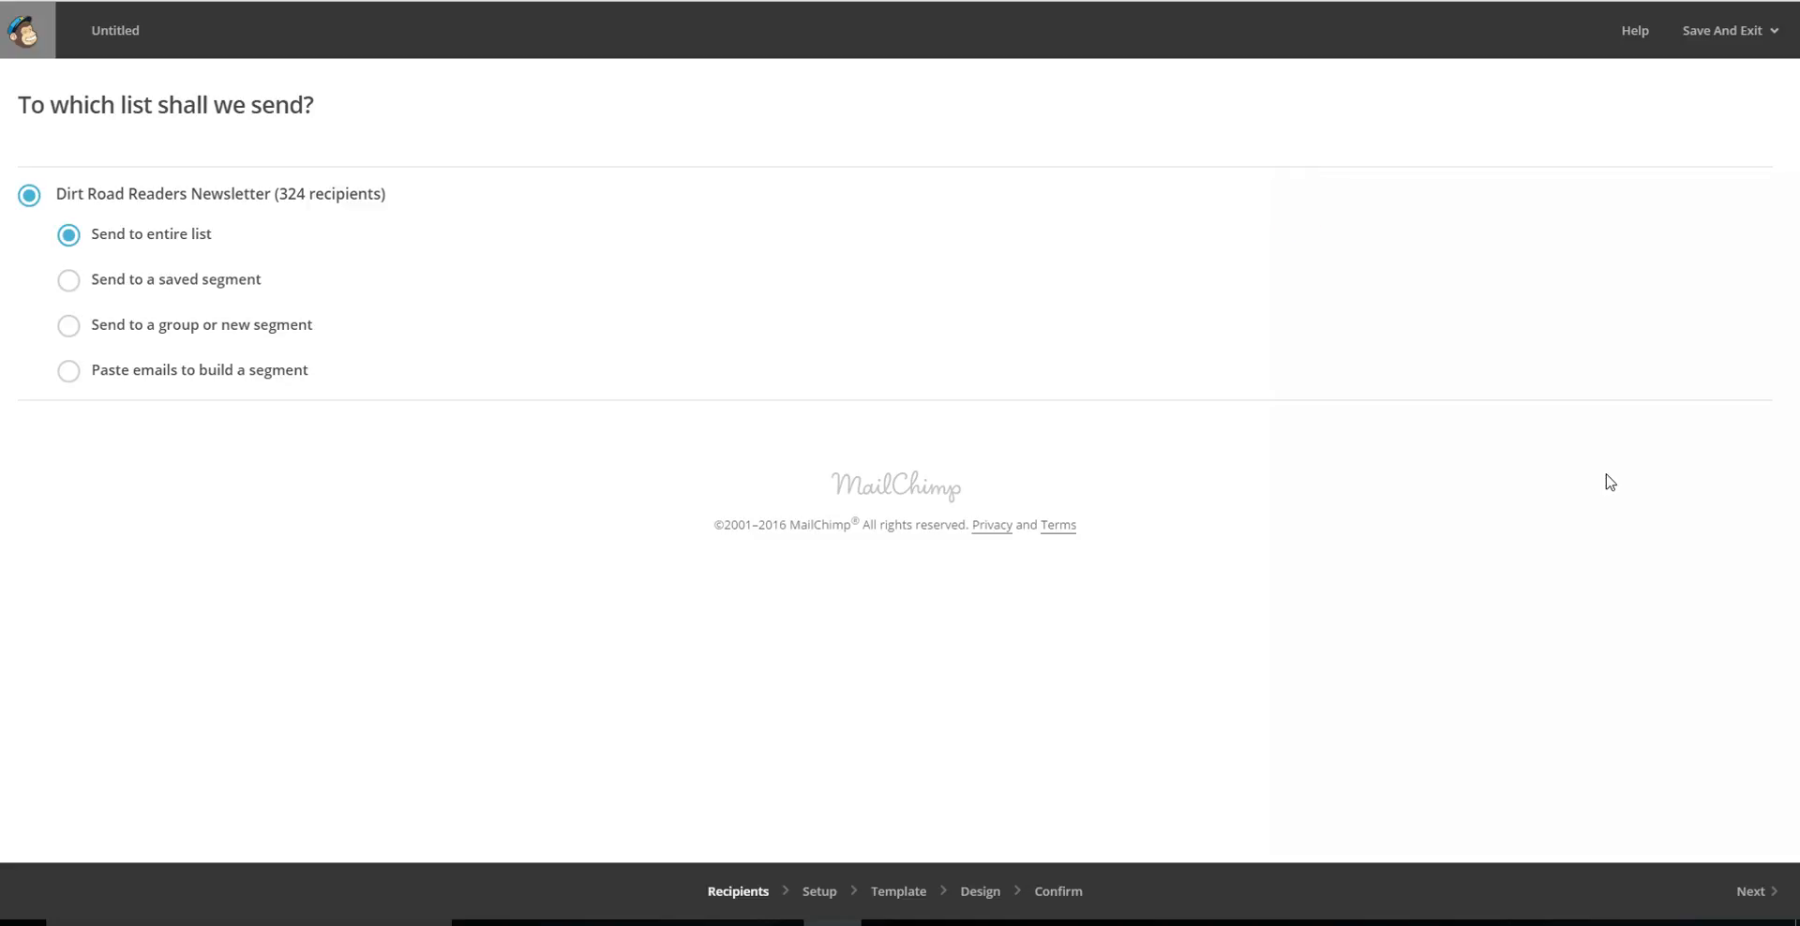
click(638, 905)
click(1689, 44)
click(1761, 891)
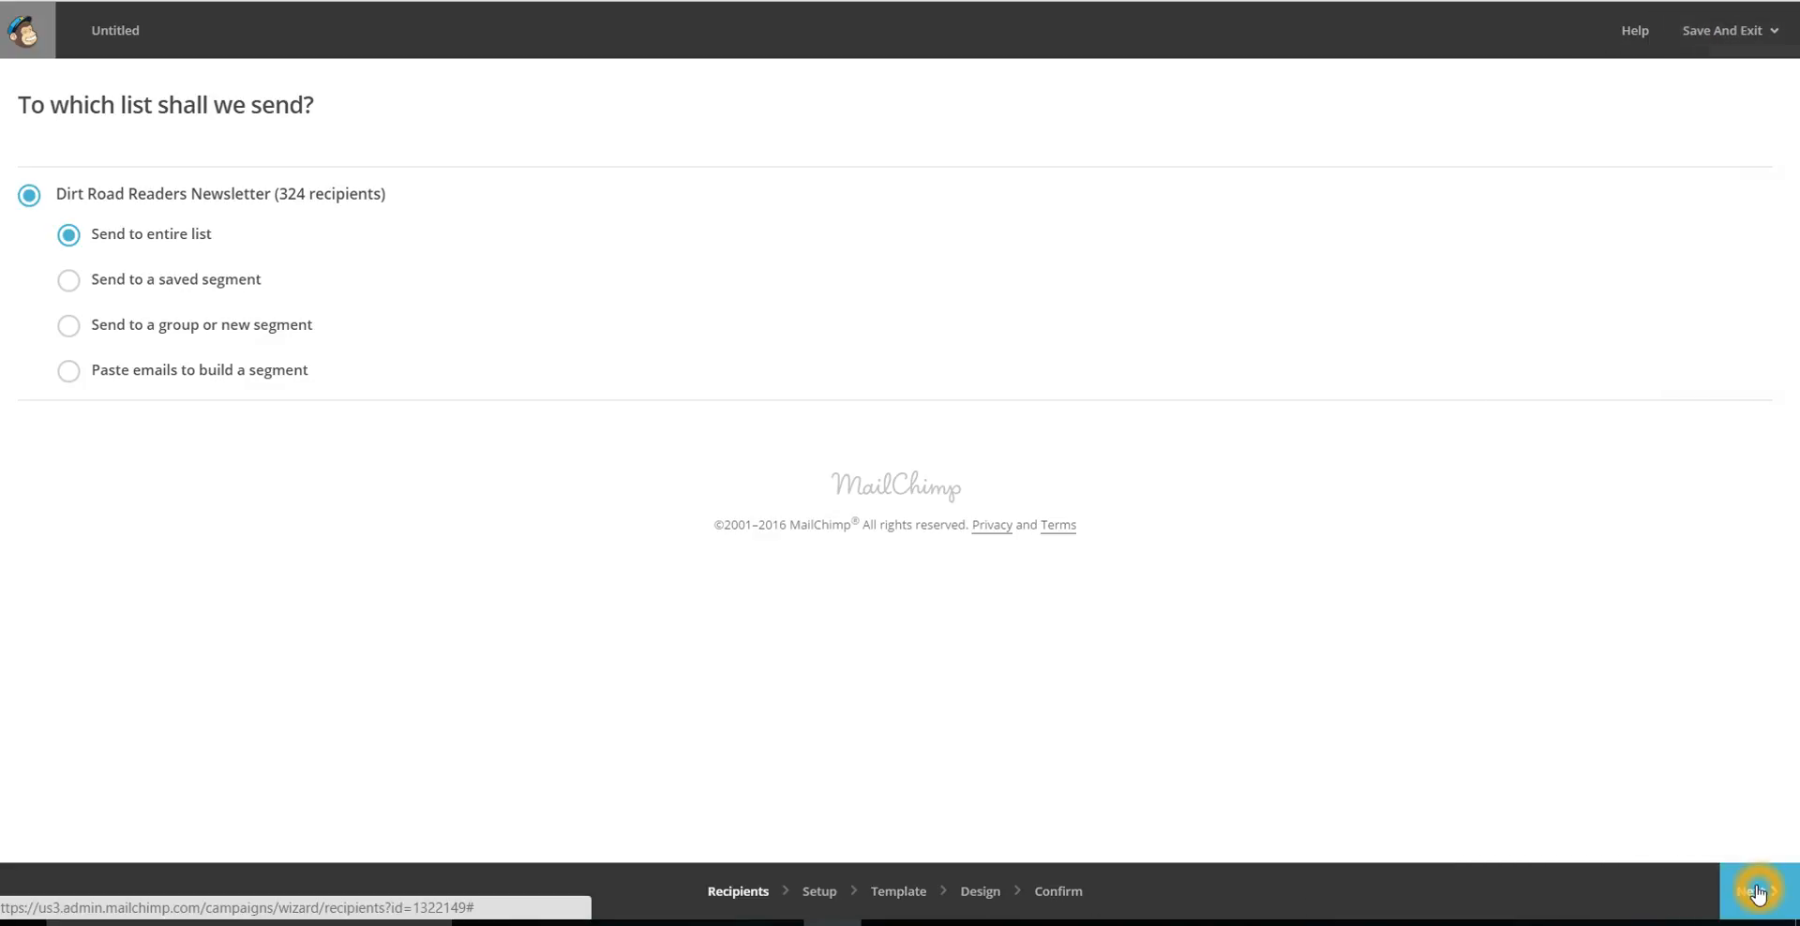
click(1749, 891)
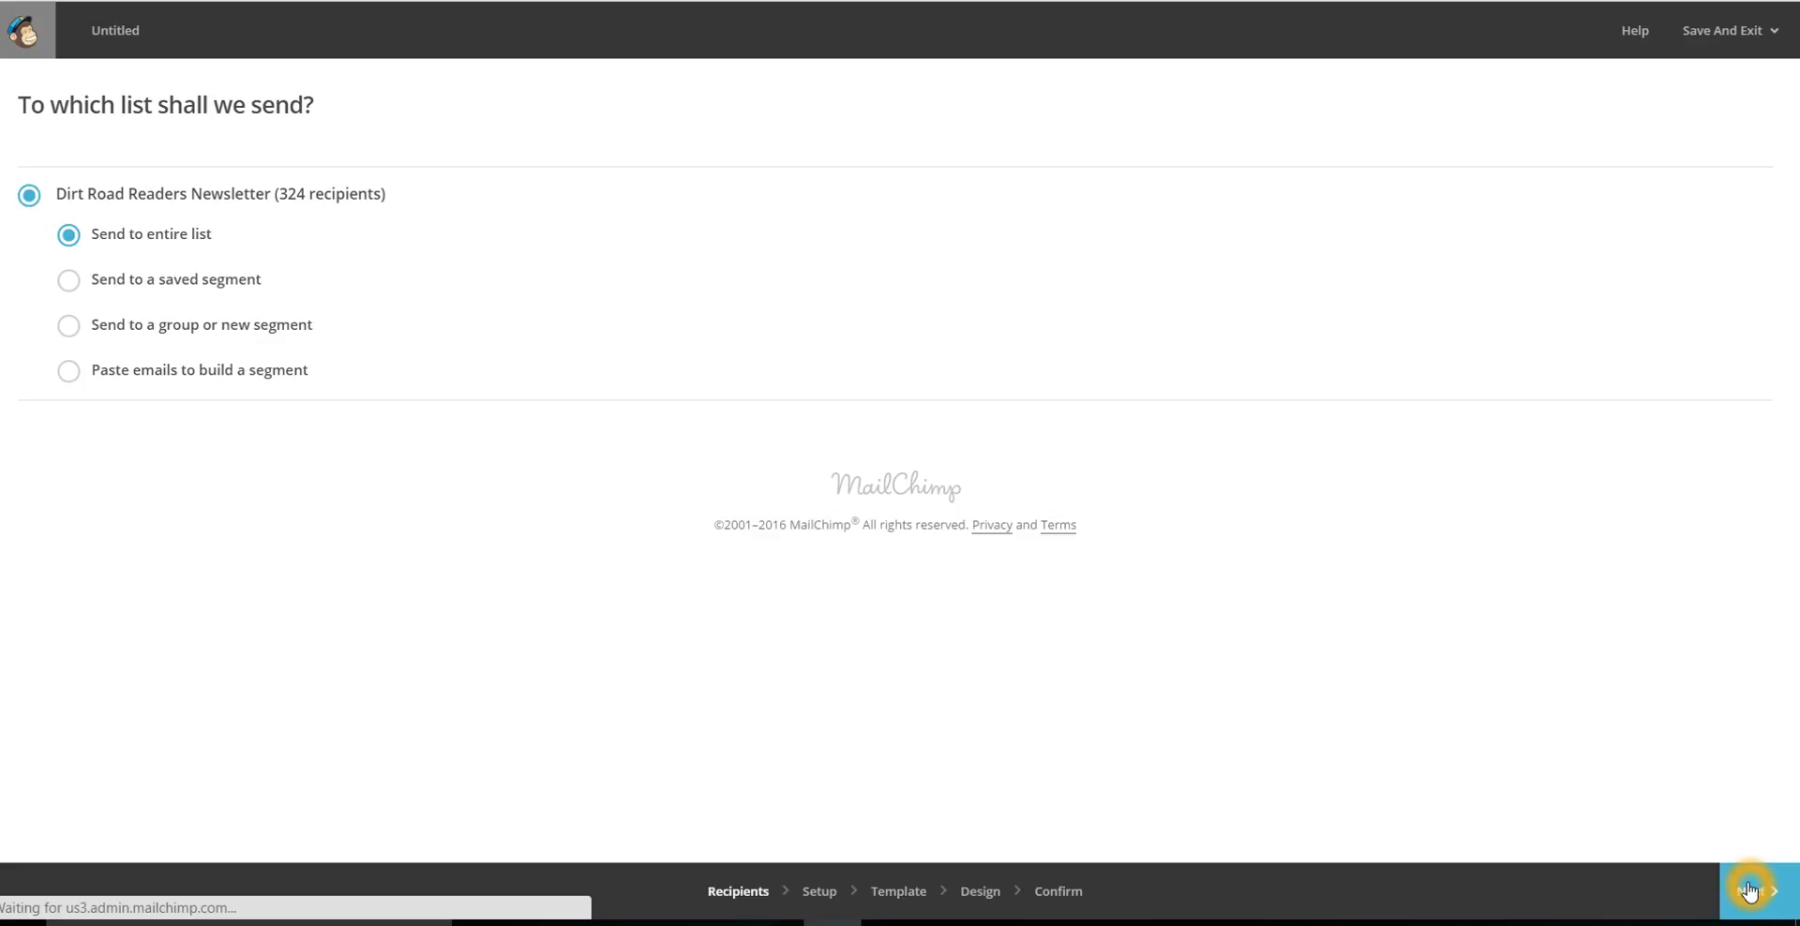
Name the campaign "Test 301", set the email subject to "It's me." and continue to template selection.
click(188, 210)
text(Test 301)
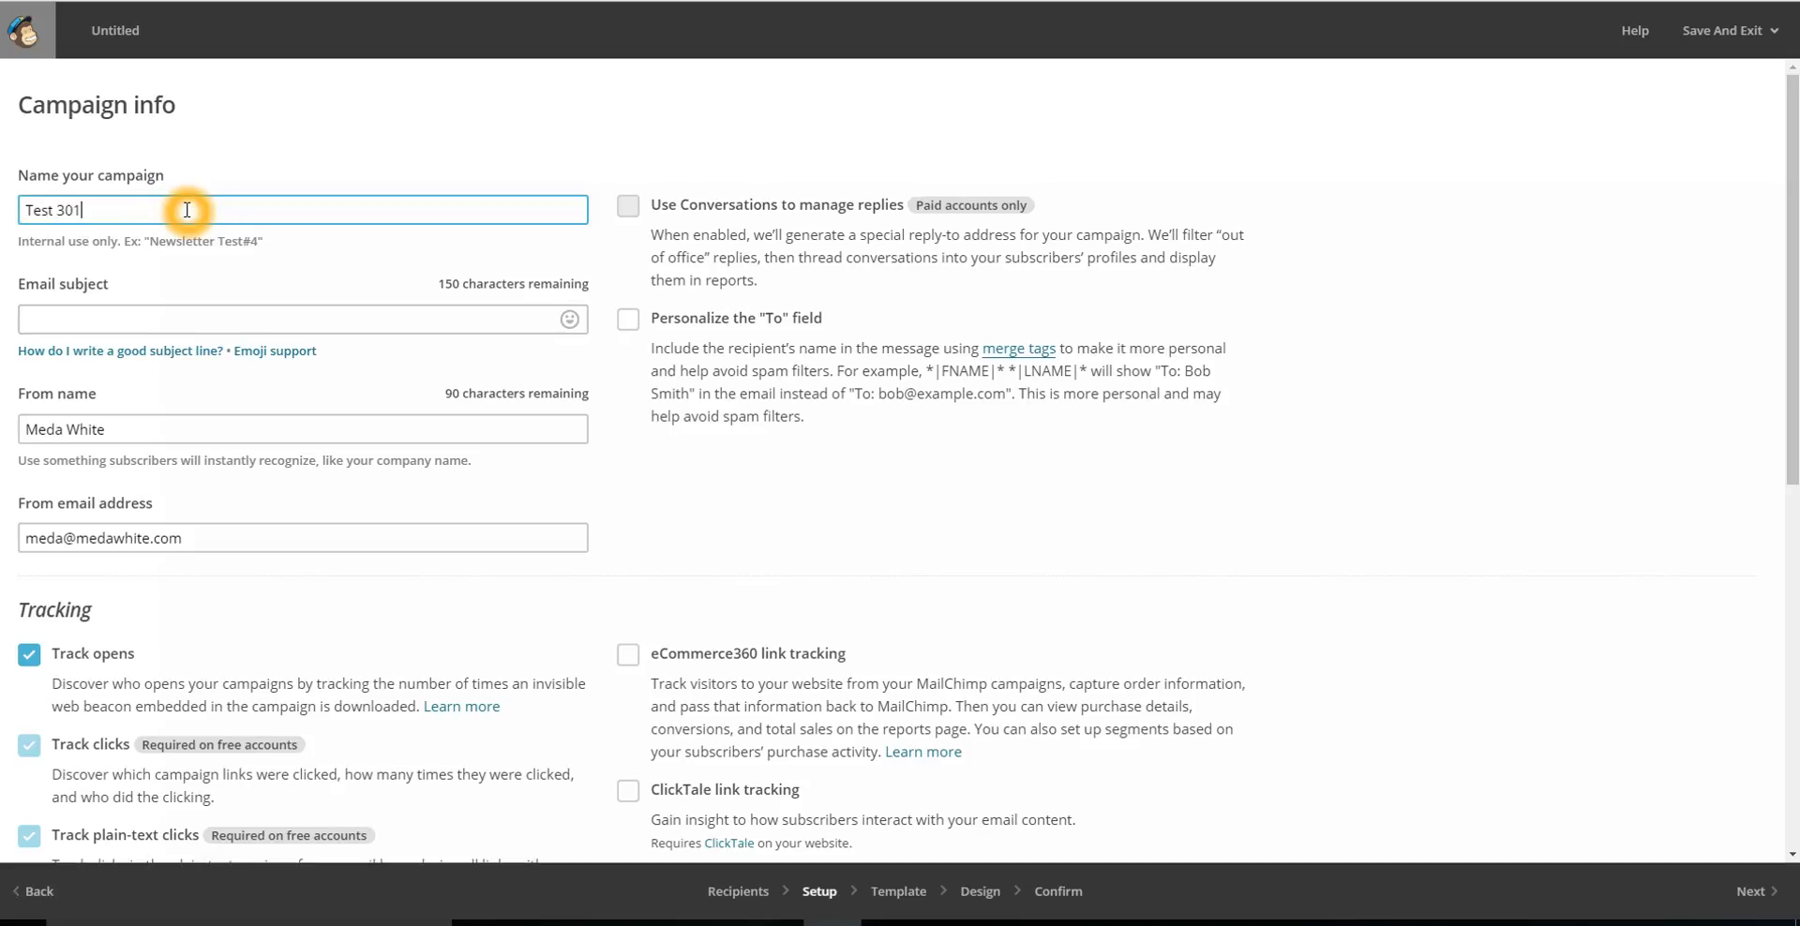
click(176, 312)
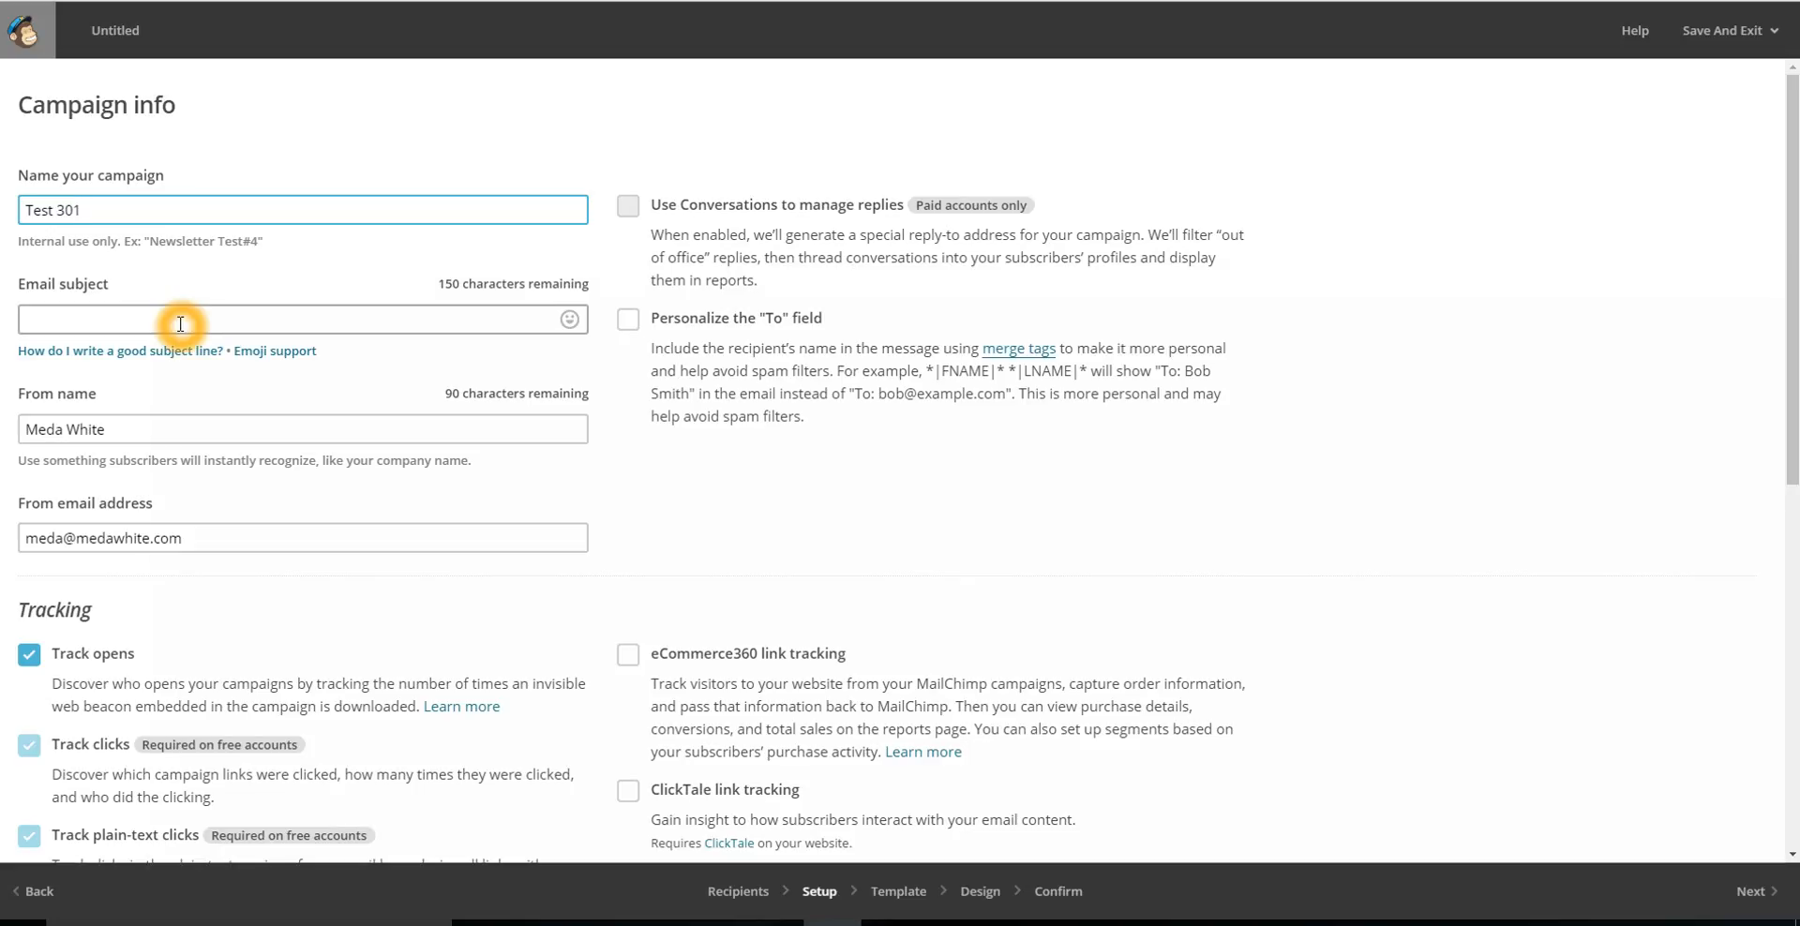
click(180, 324)
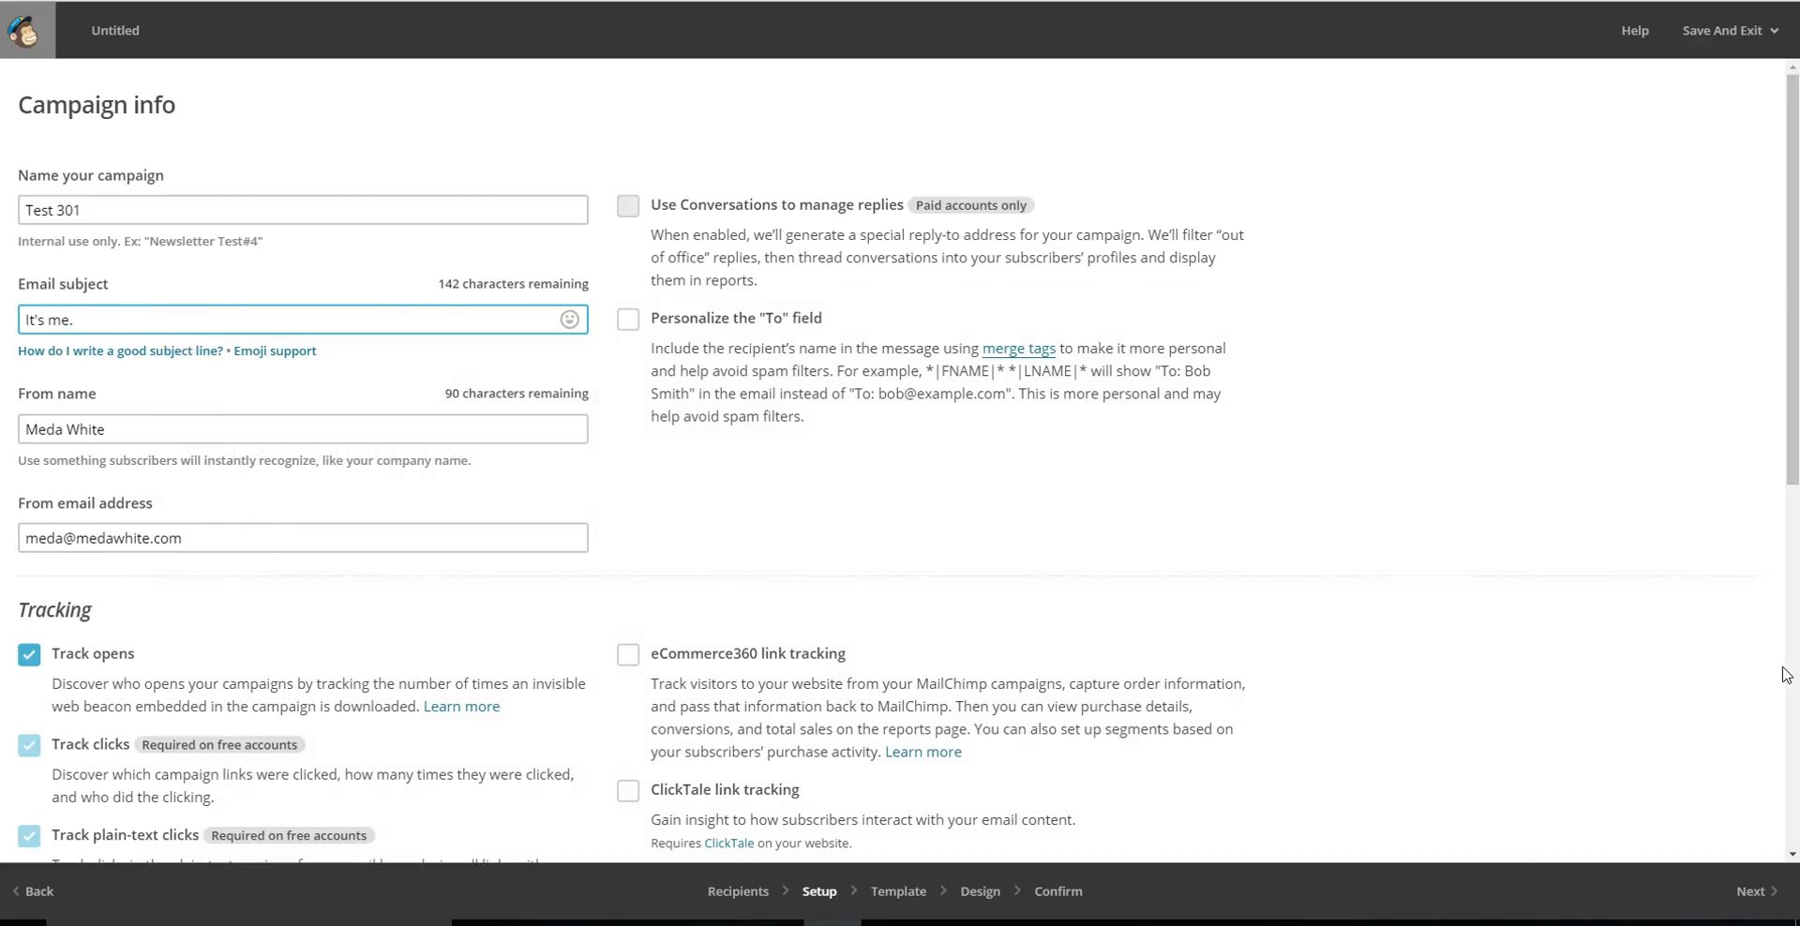
click(1753, 891)
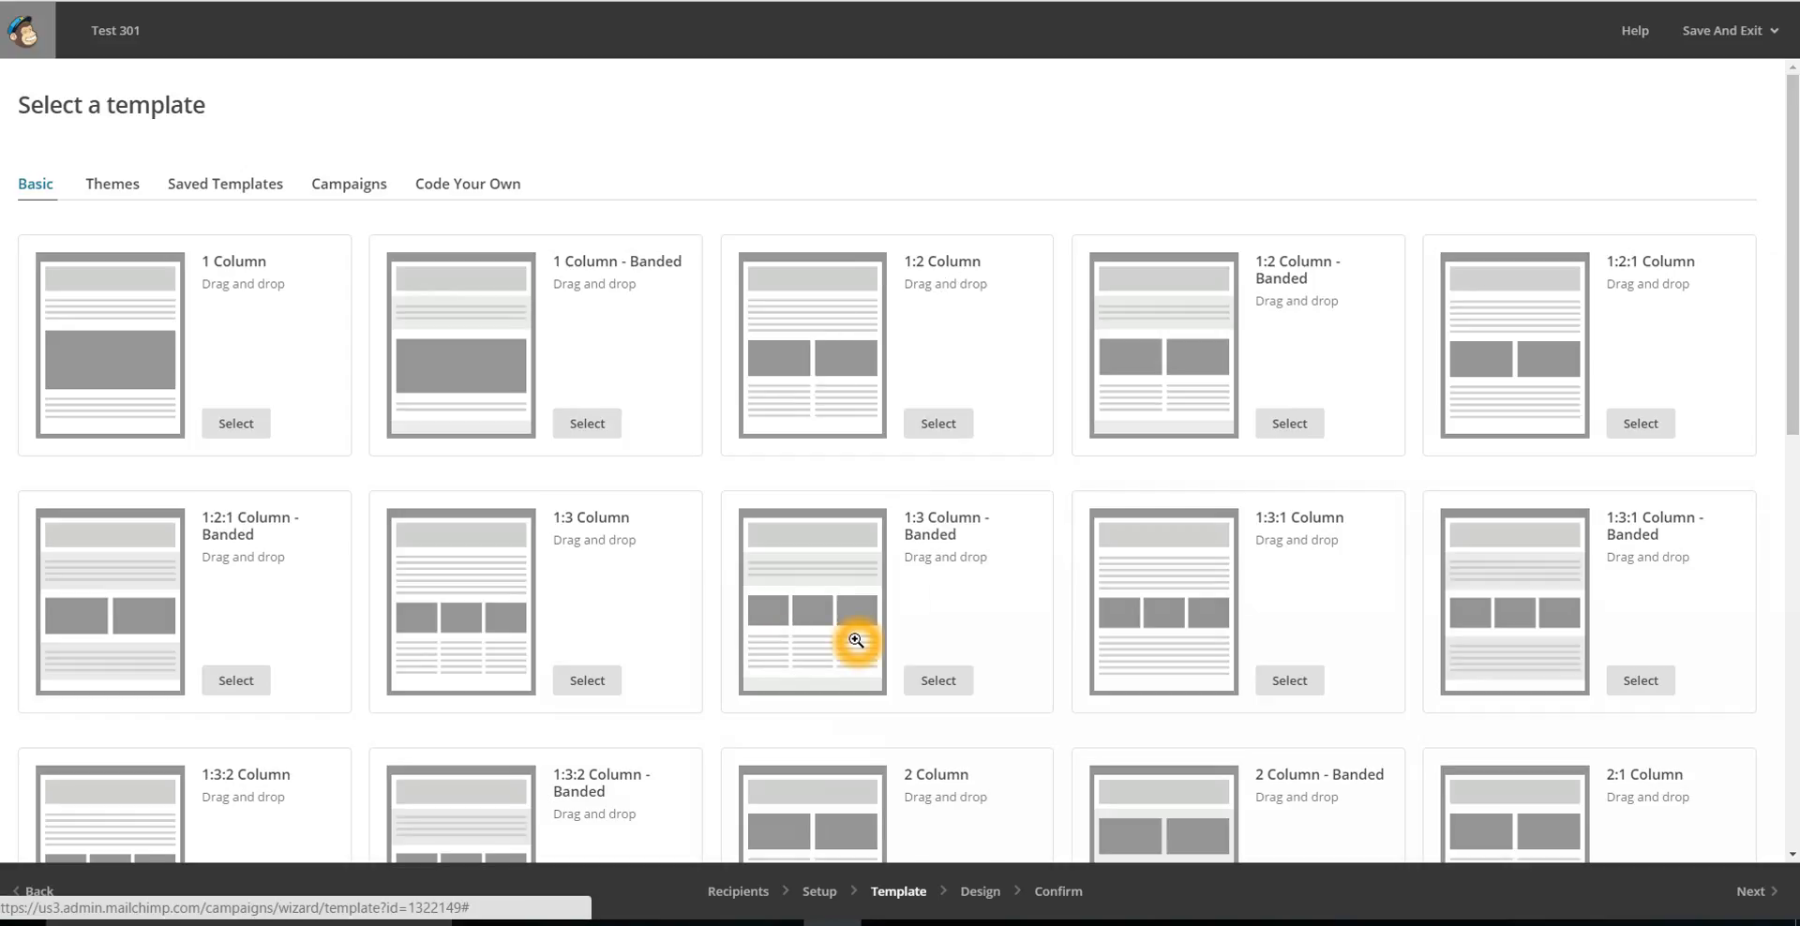
Preview the Right Sidebar template in mobile and desktop view and choose it for the campaign.
drag(1788, 263, 1788, 655)
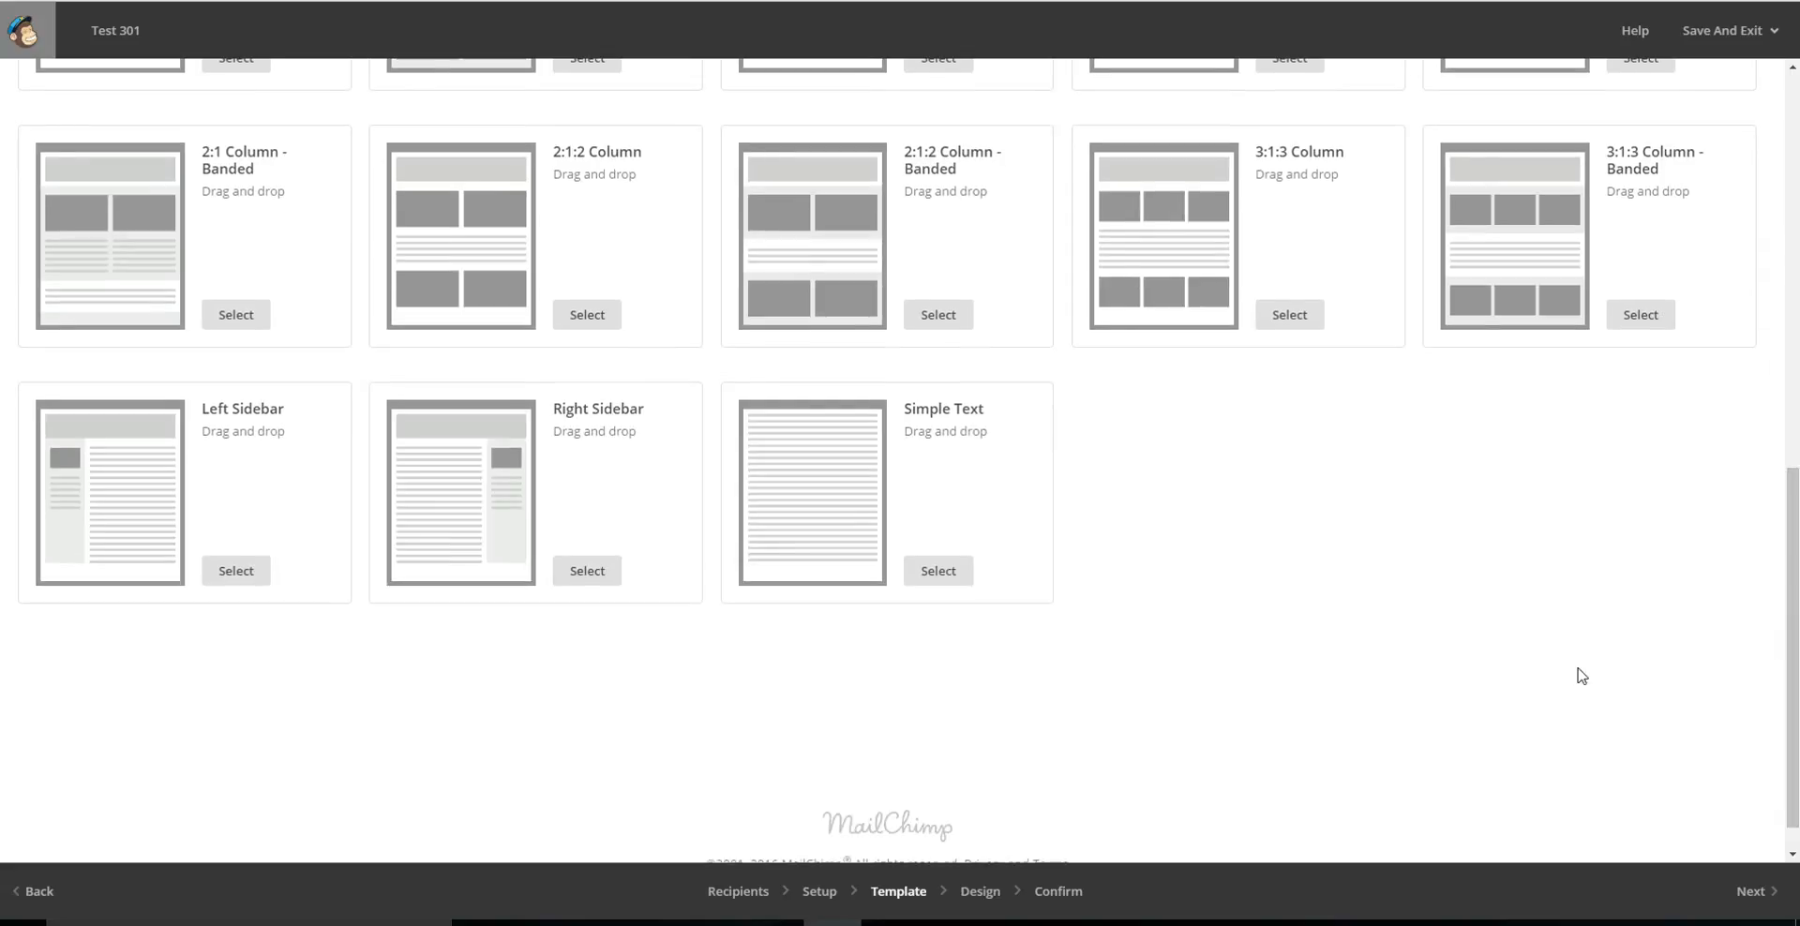
click(497, 538)
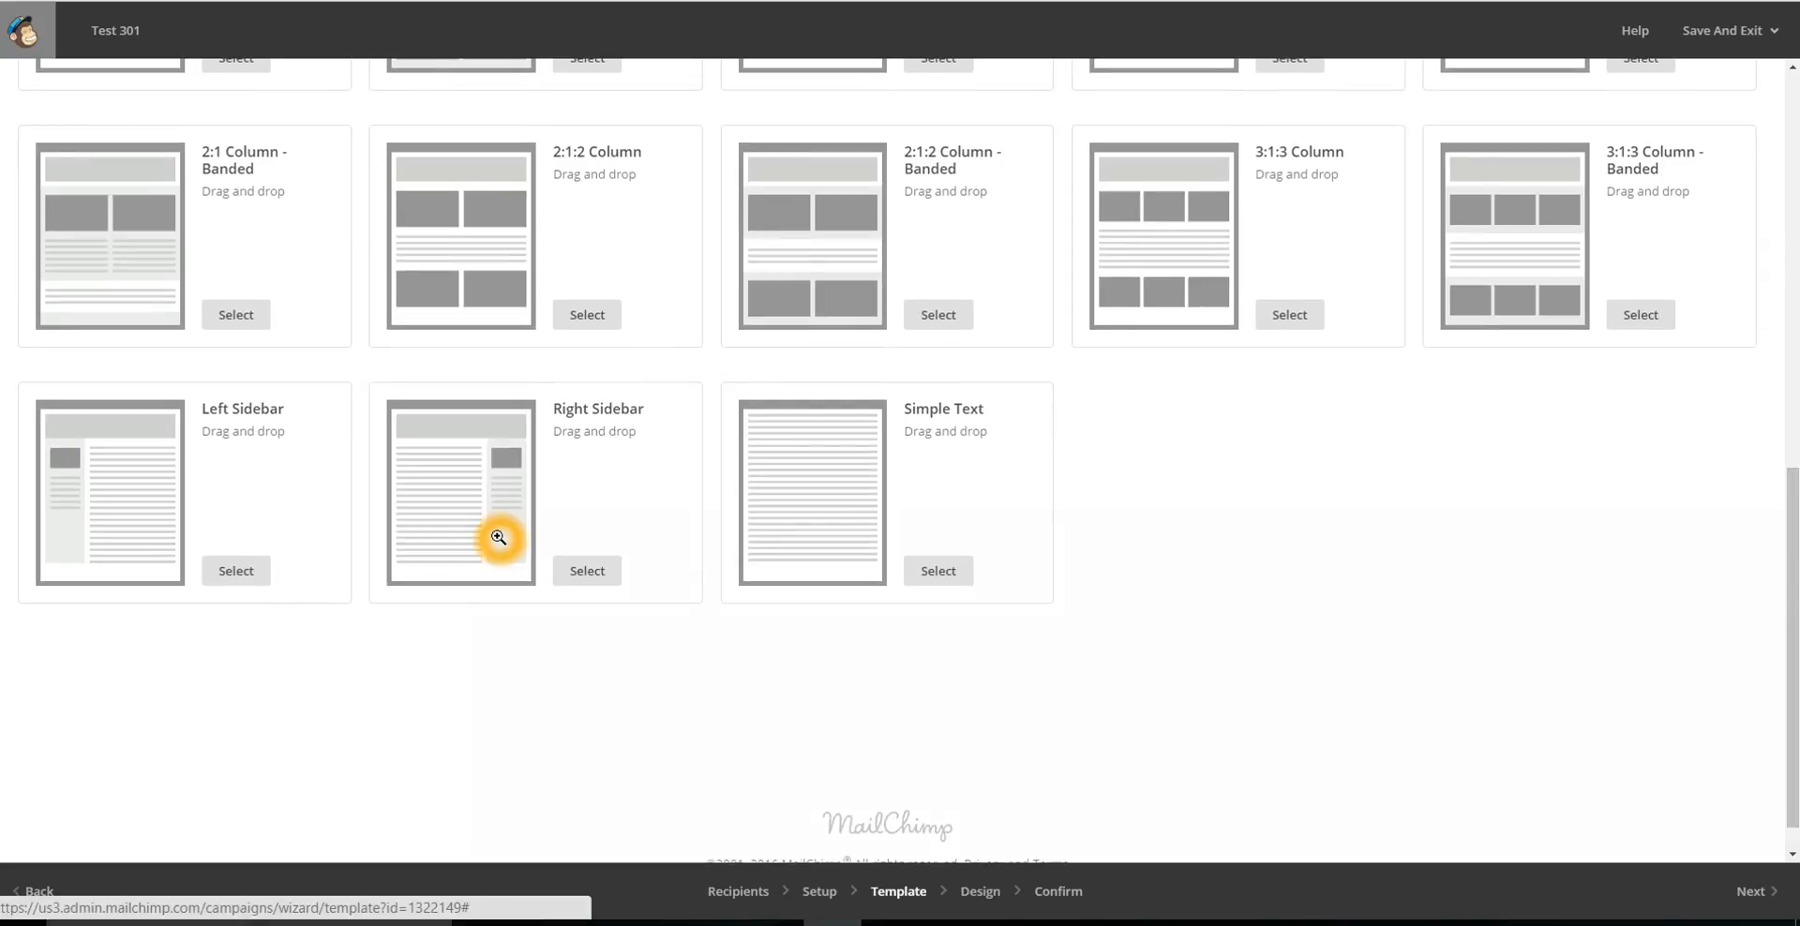
click(453, 503)
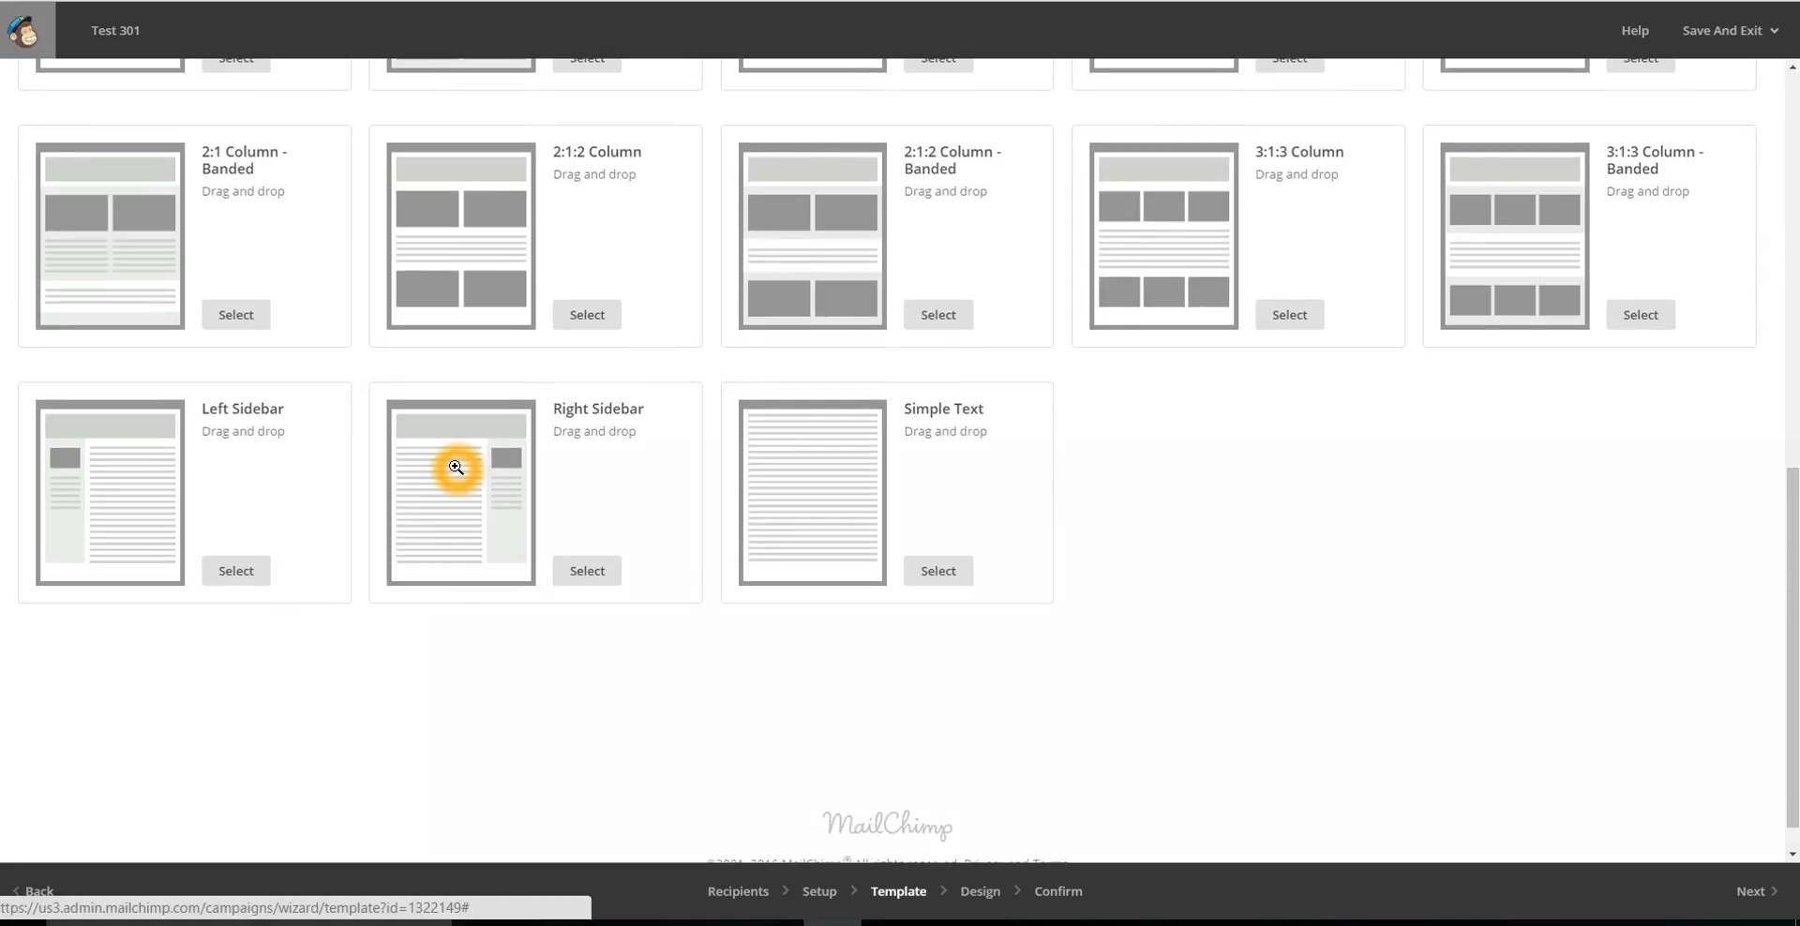
click(455, 468)
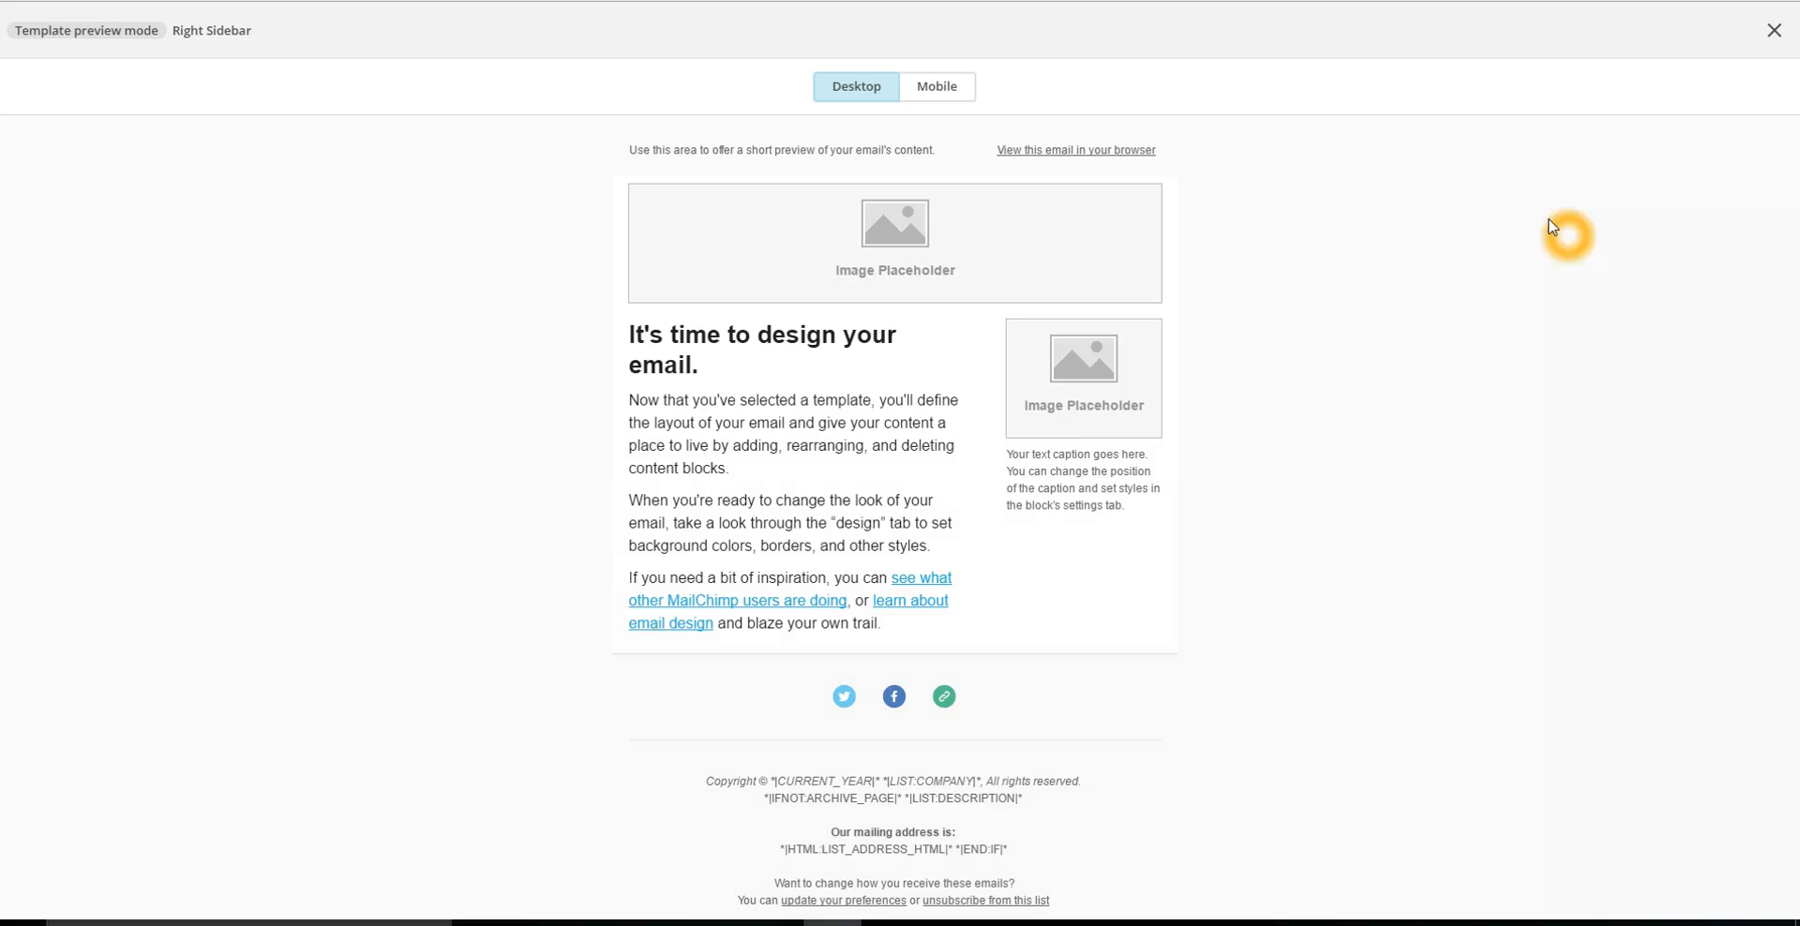
click(934, 89)
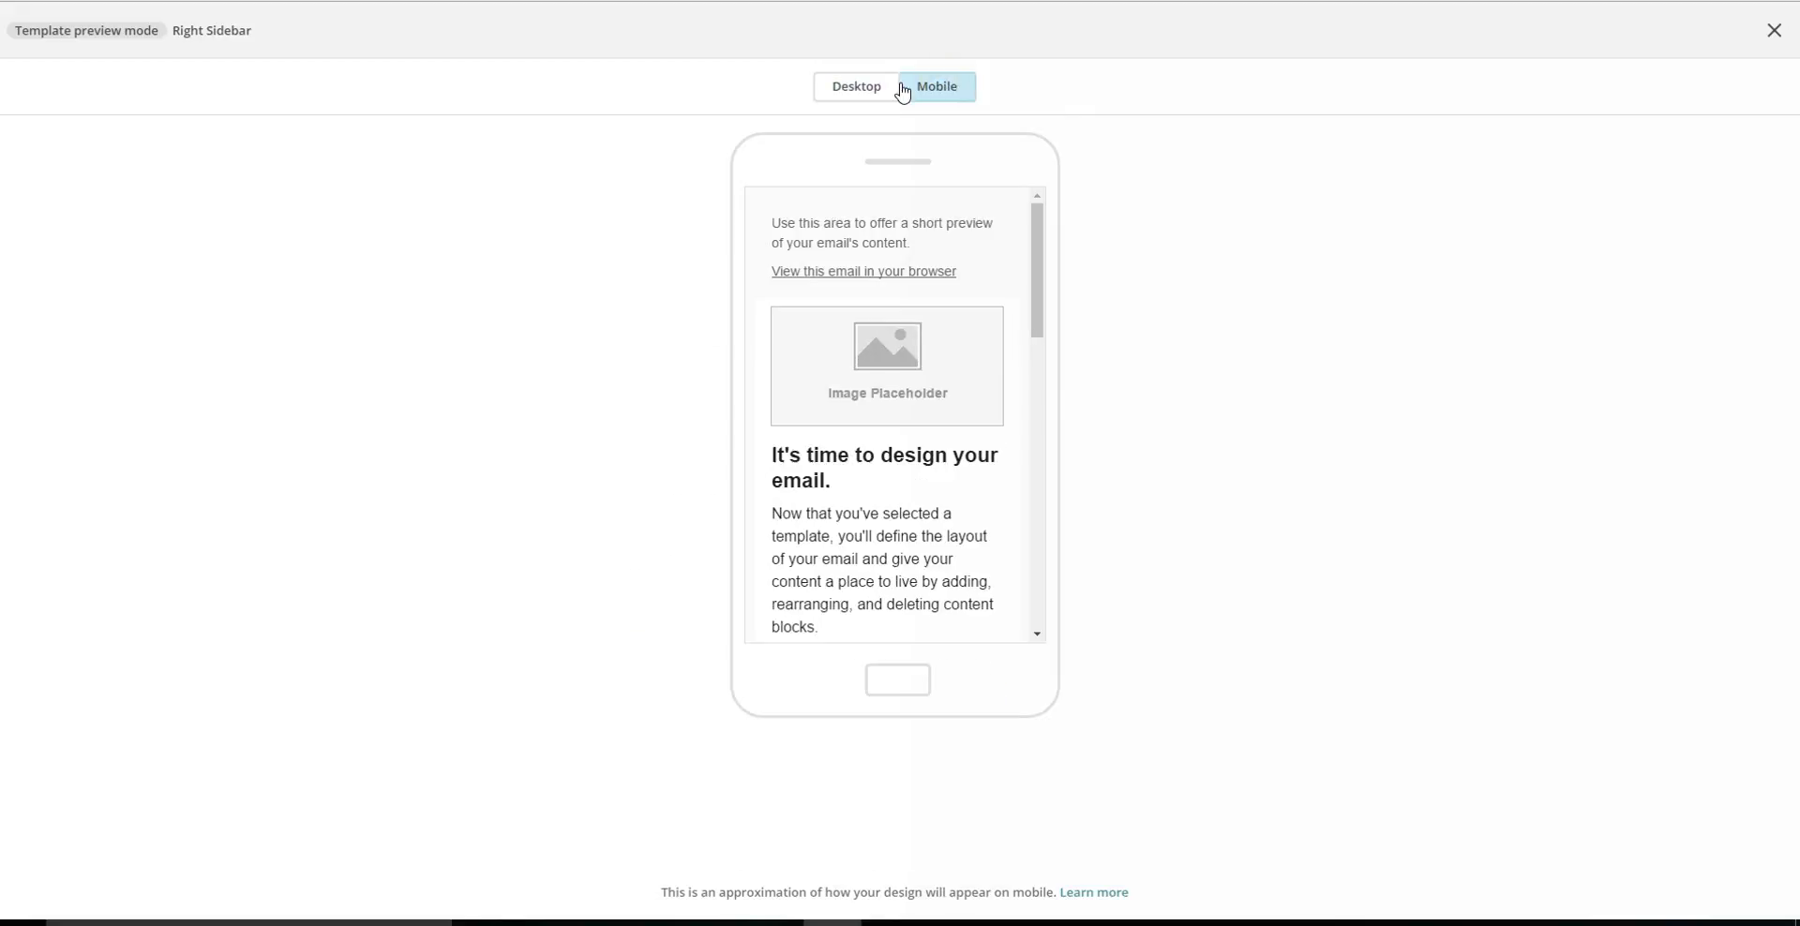
click(856, 86)
click(1771, 36)
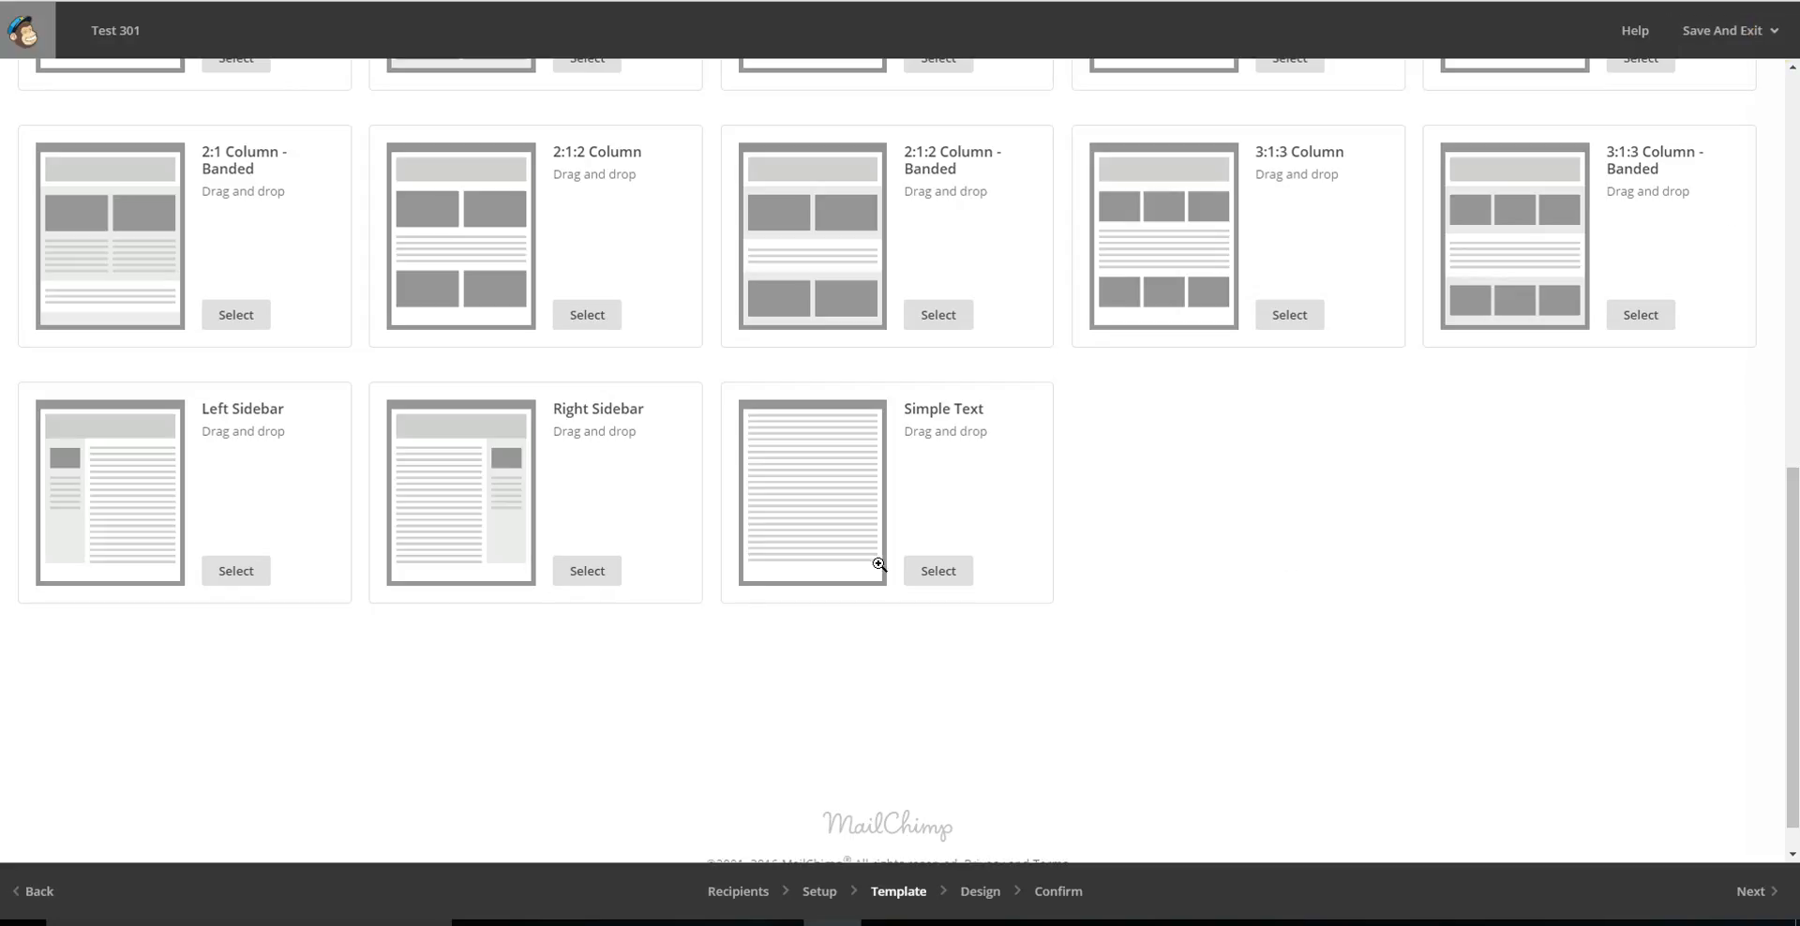
click(582, 573)
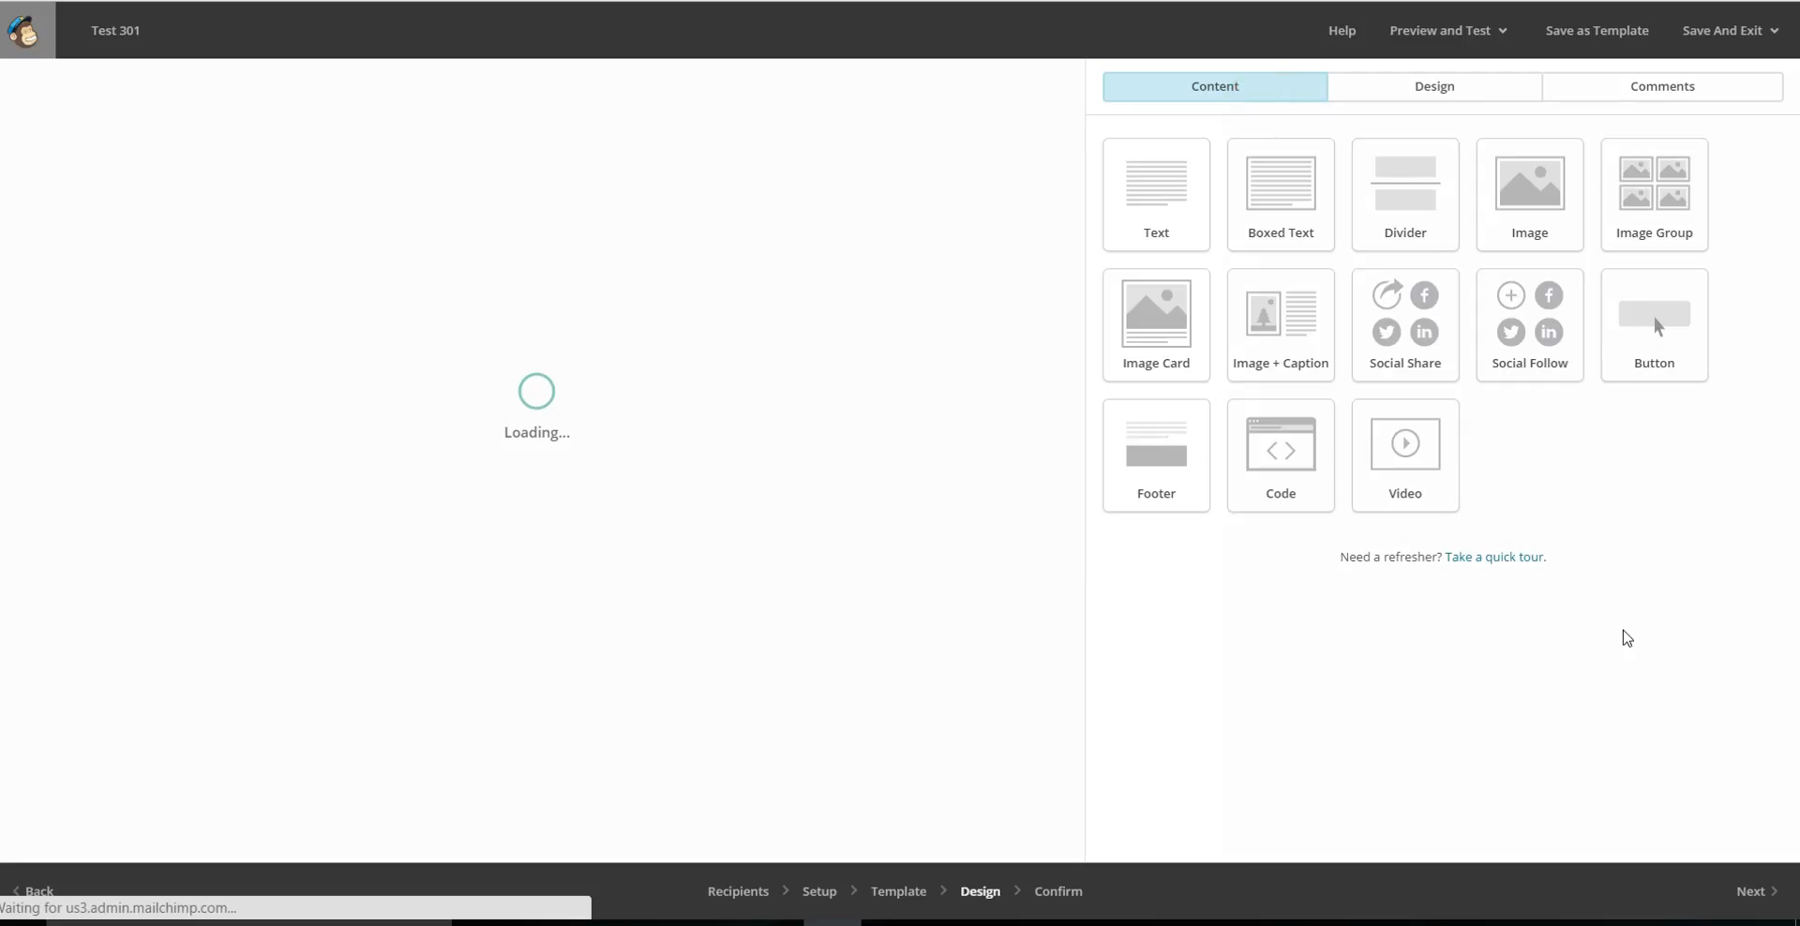
Add a Boxed Text block below the image caption in the sidebar column, keeping its default text.
click(1278, 98)
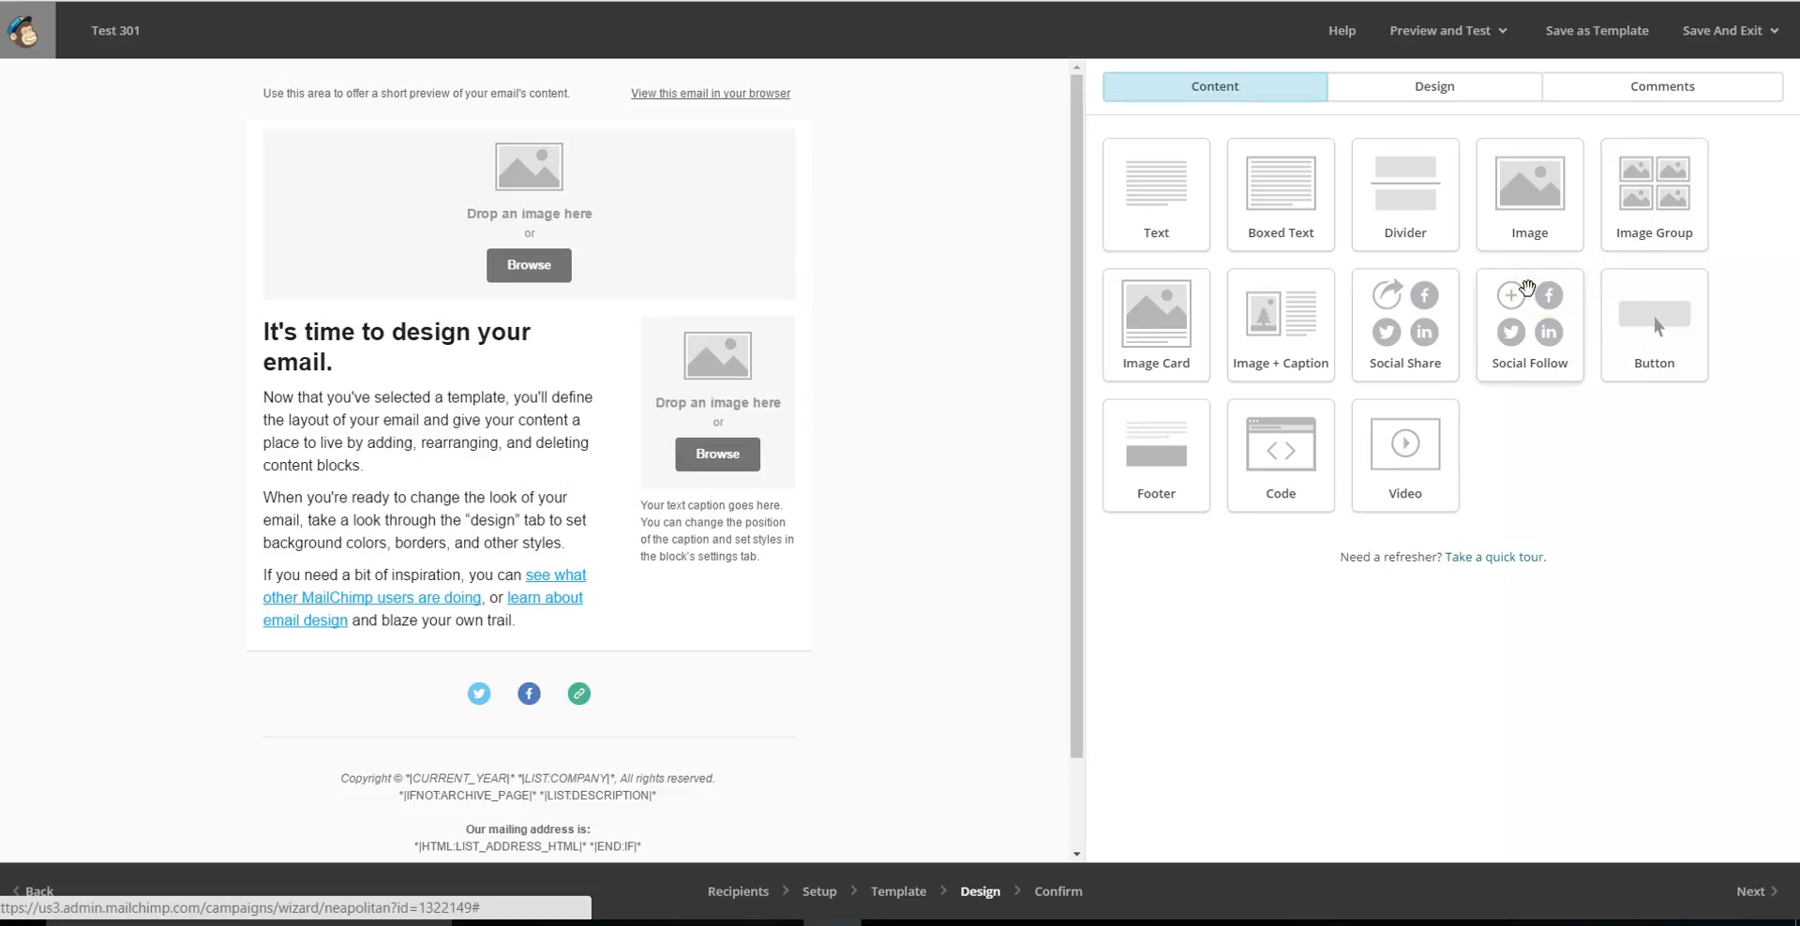
click(1317, 211)
drag(1317, 211, 662, 600)
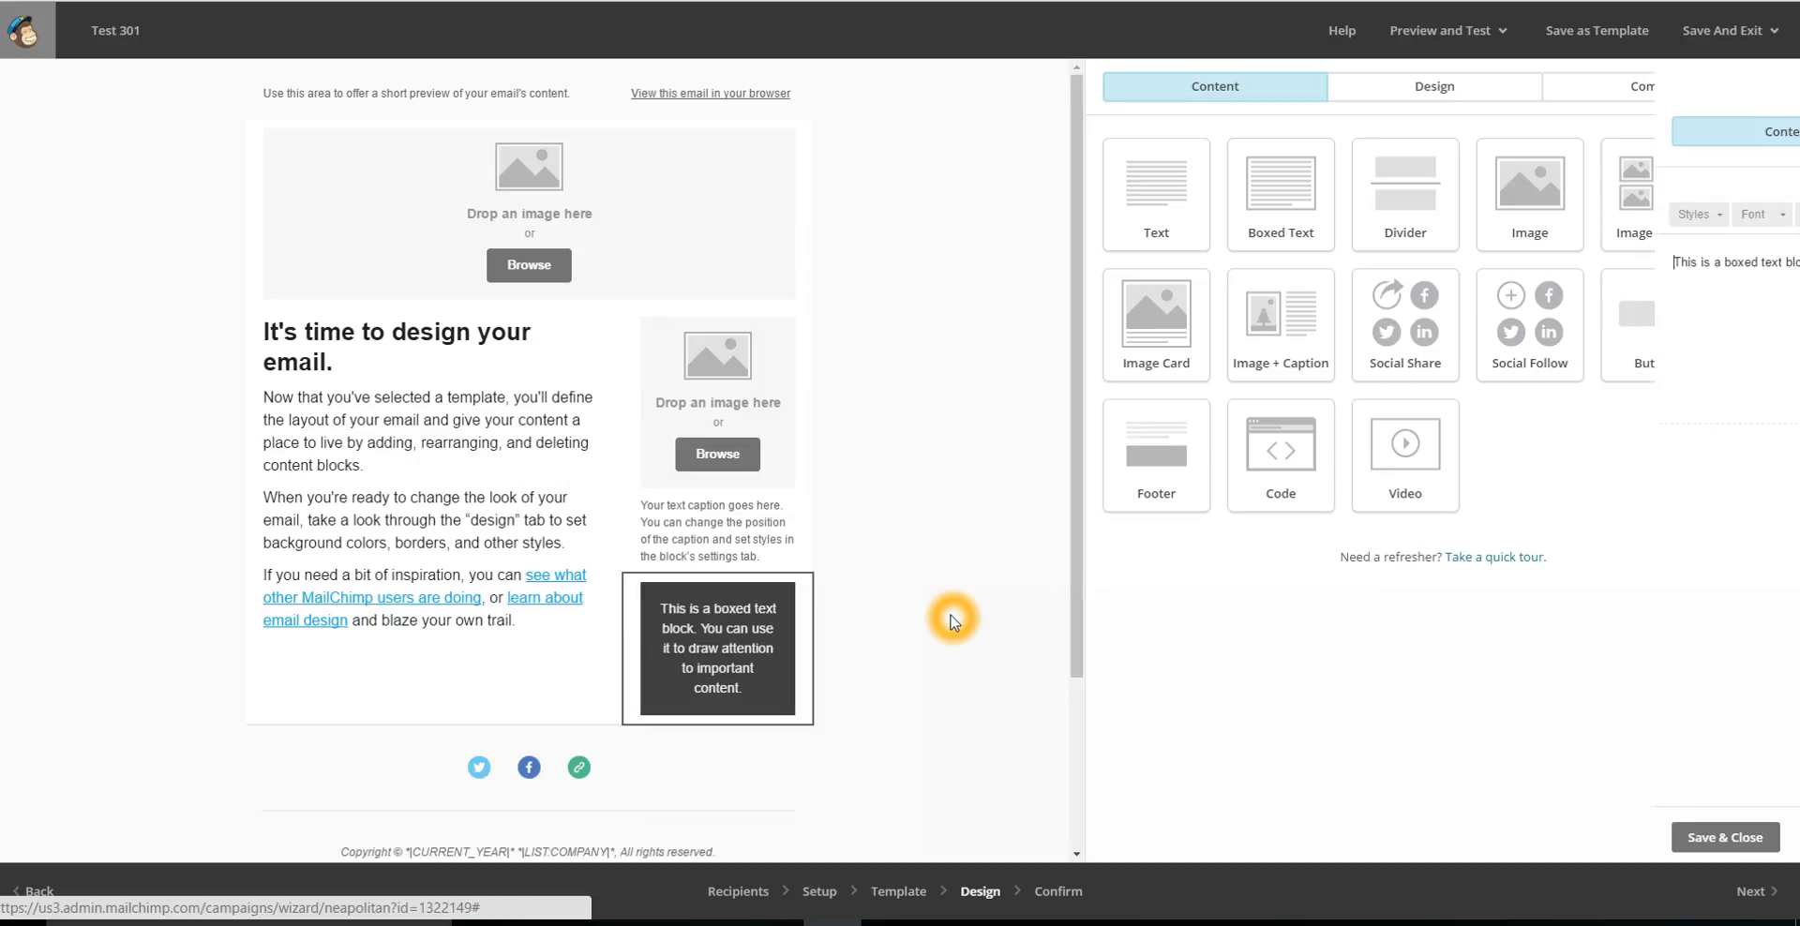
click(1192, 797)
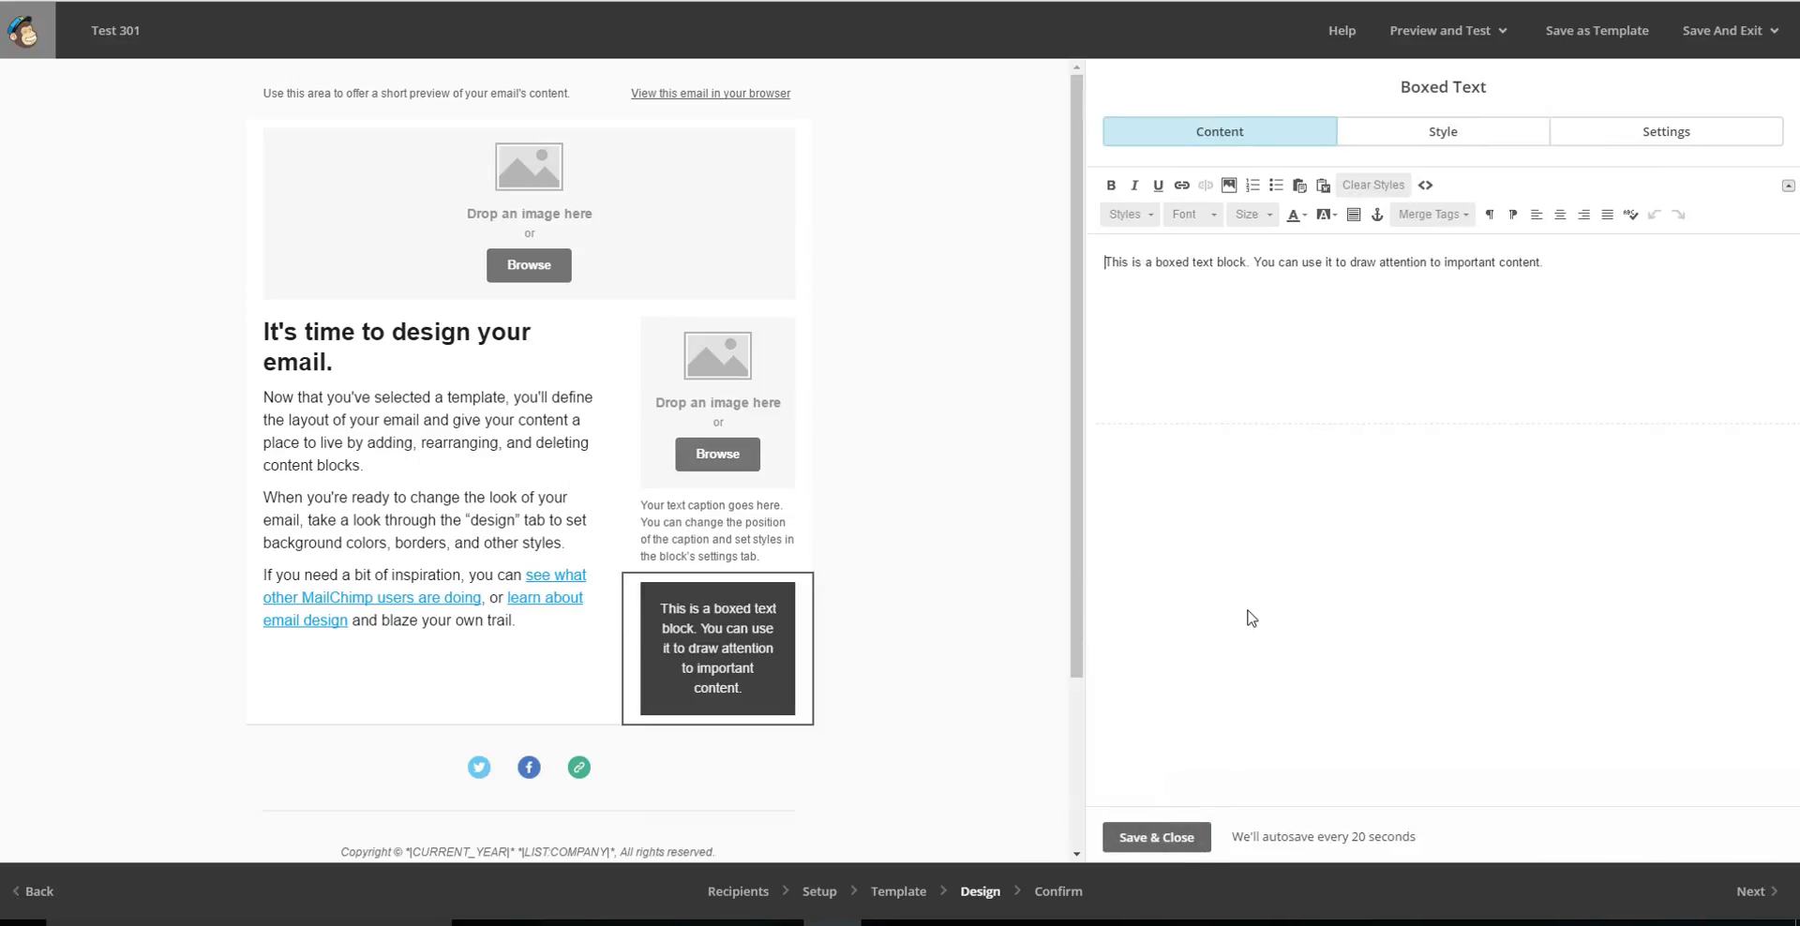
click(1388, 528)
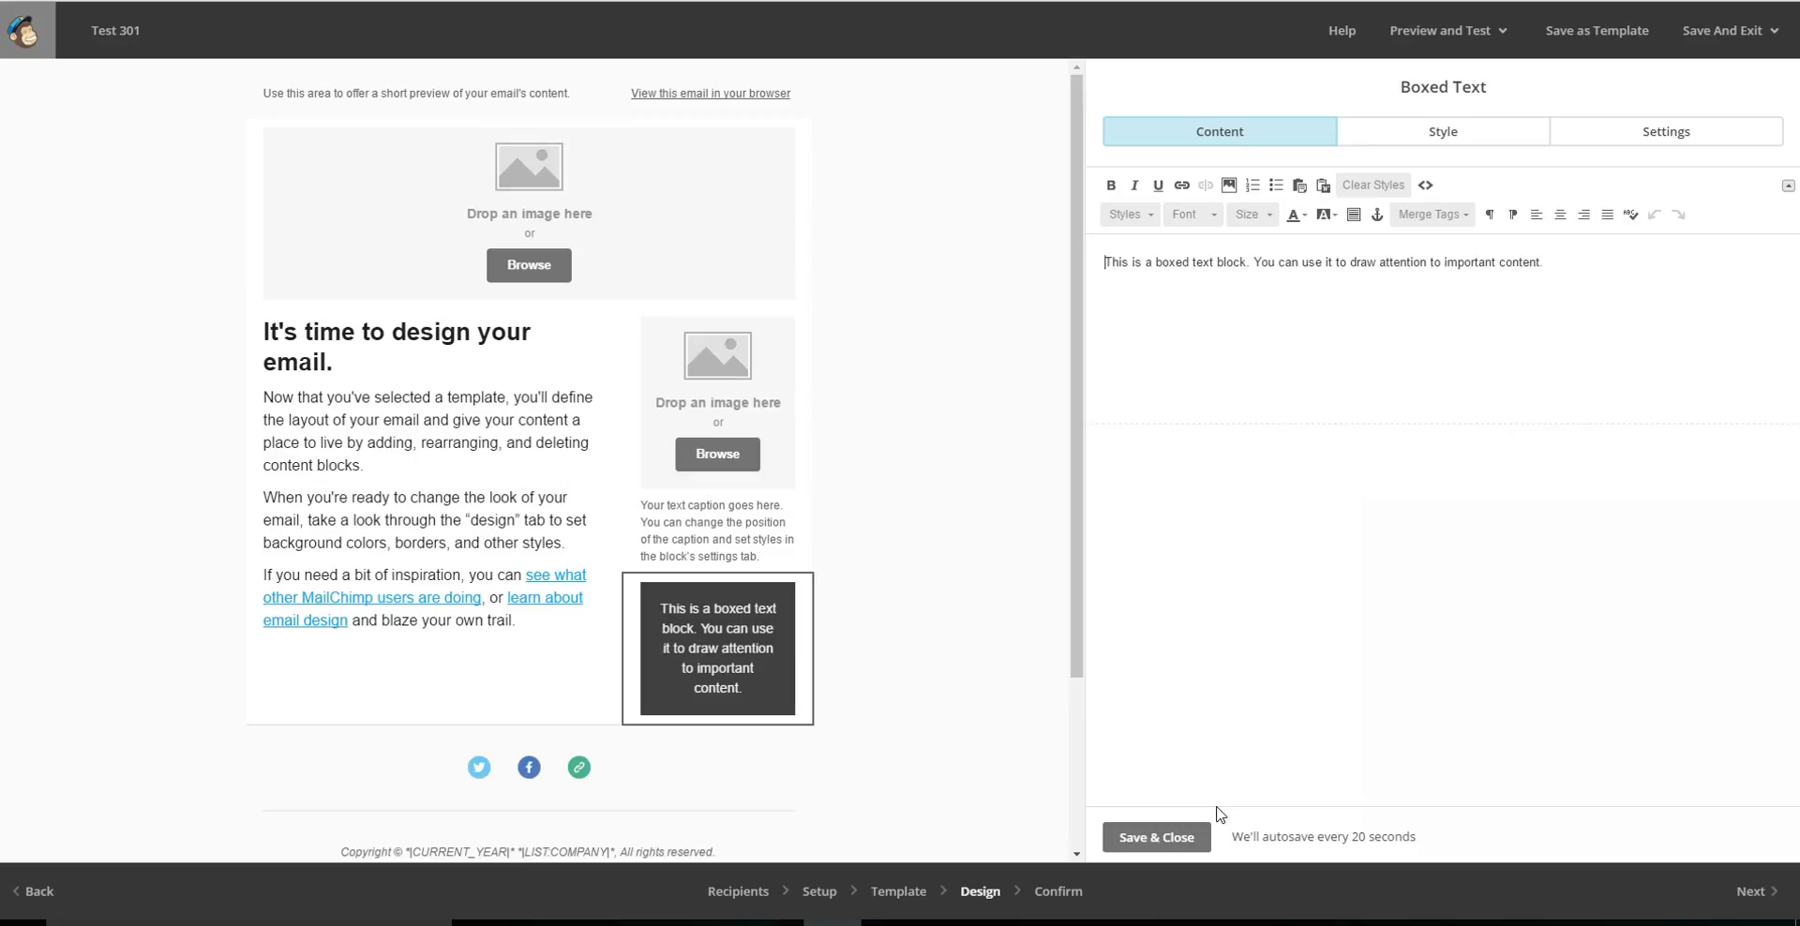
click(1151, 842)
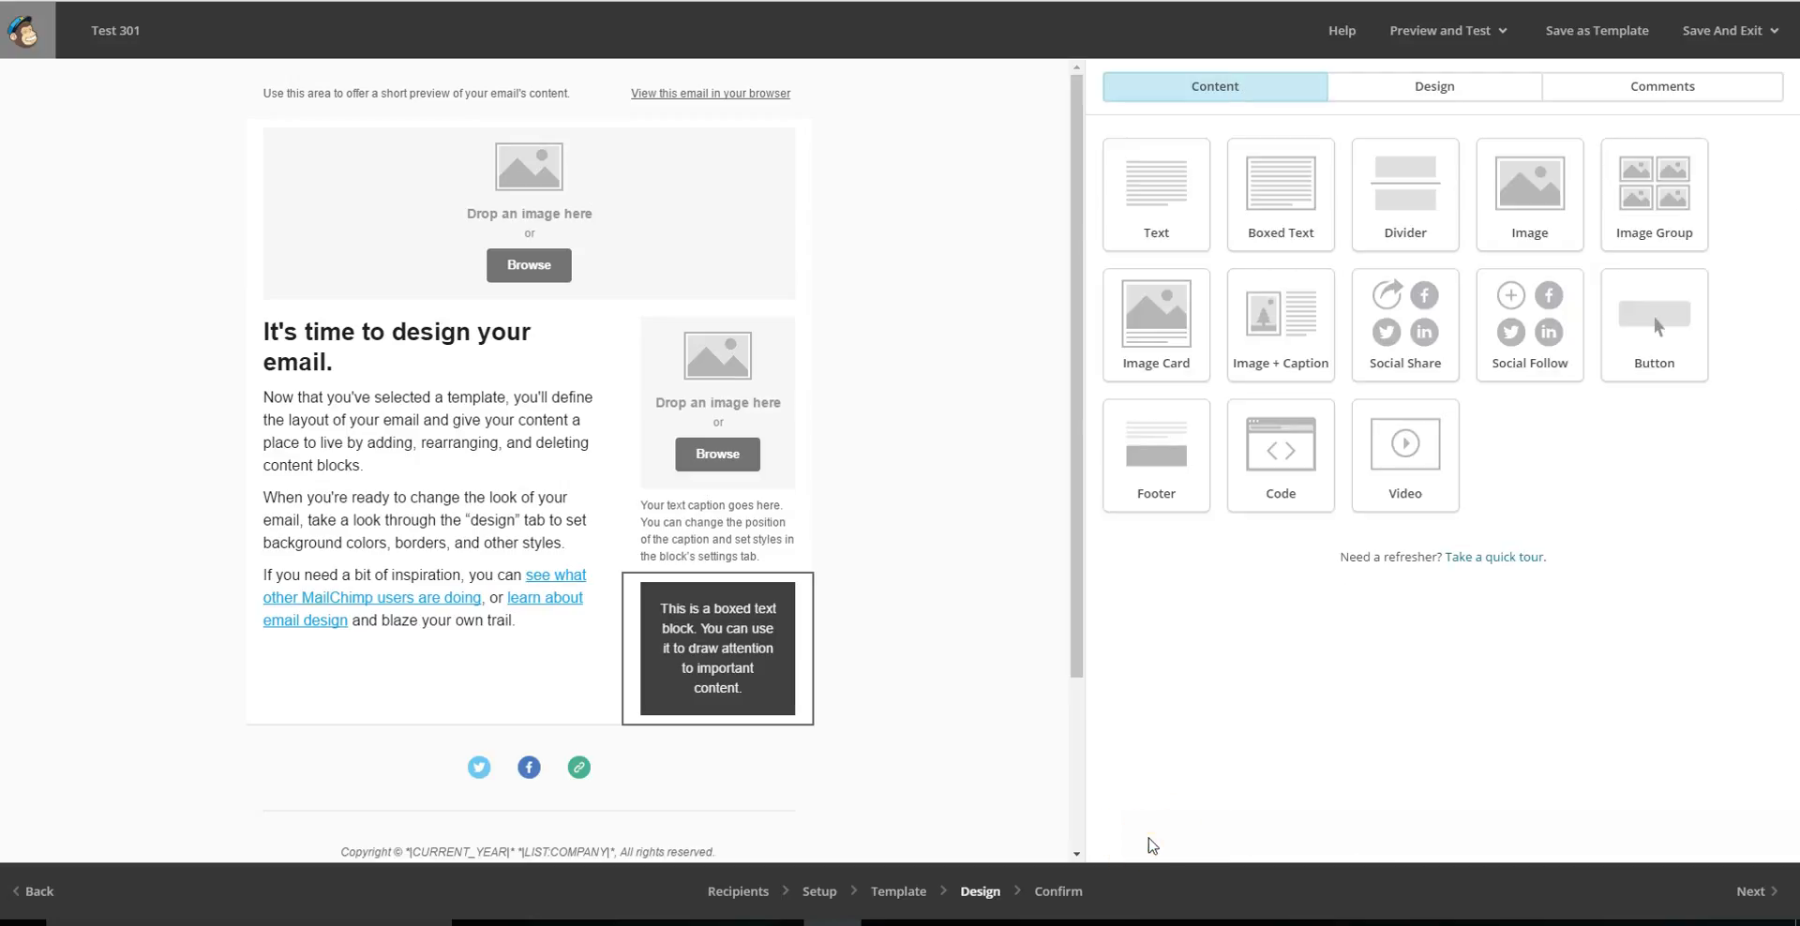
click(1185, 783)
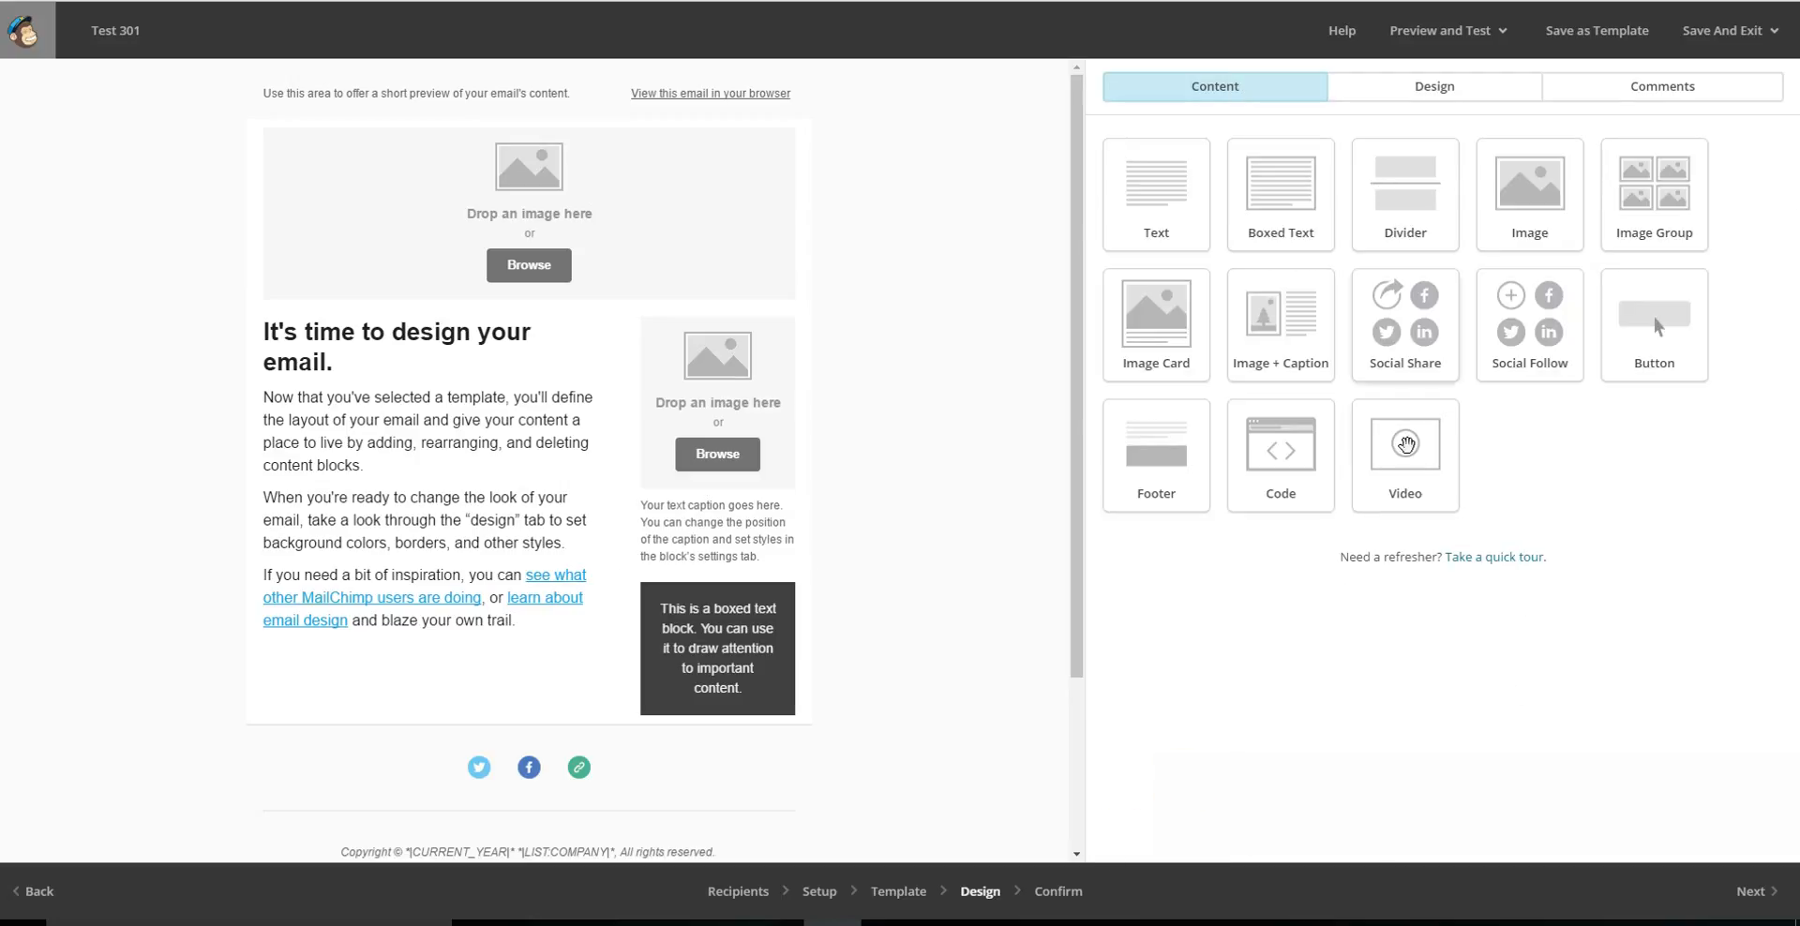
Add an empty Image block below the boxed text in the sidebar column and save it.
drag(1591, 194, 682, 758)
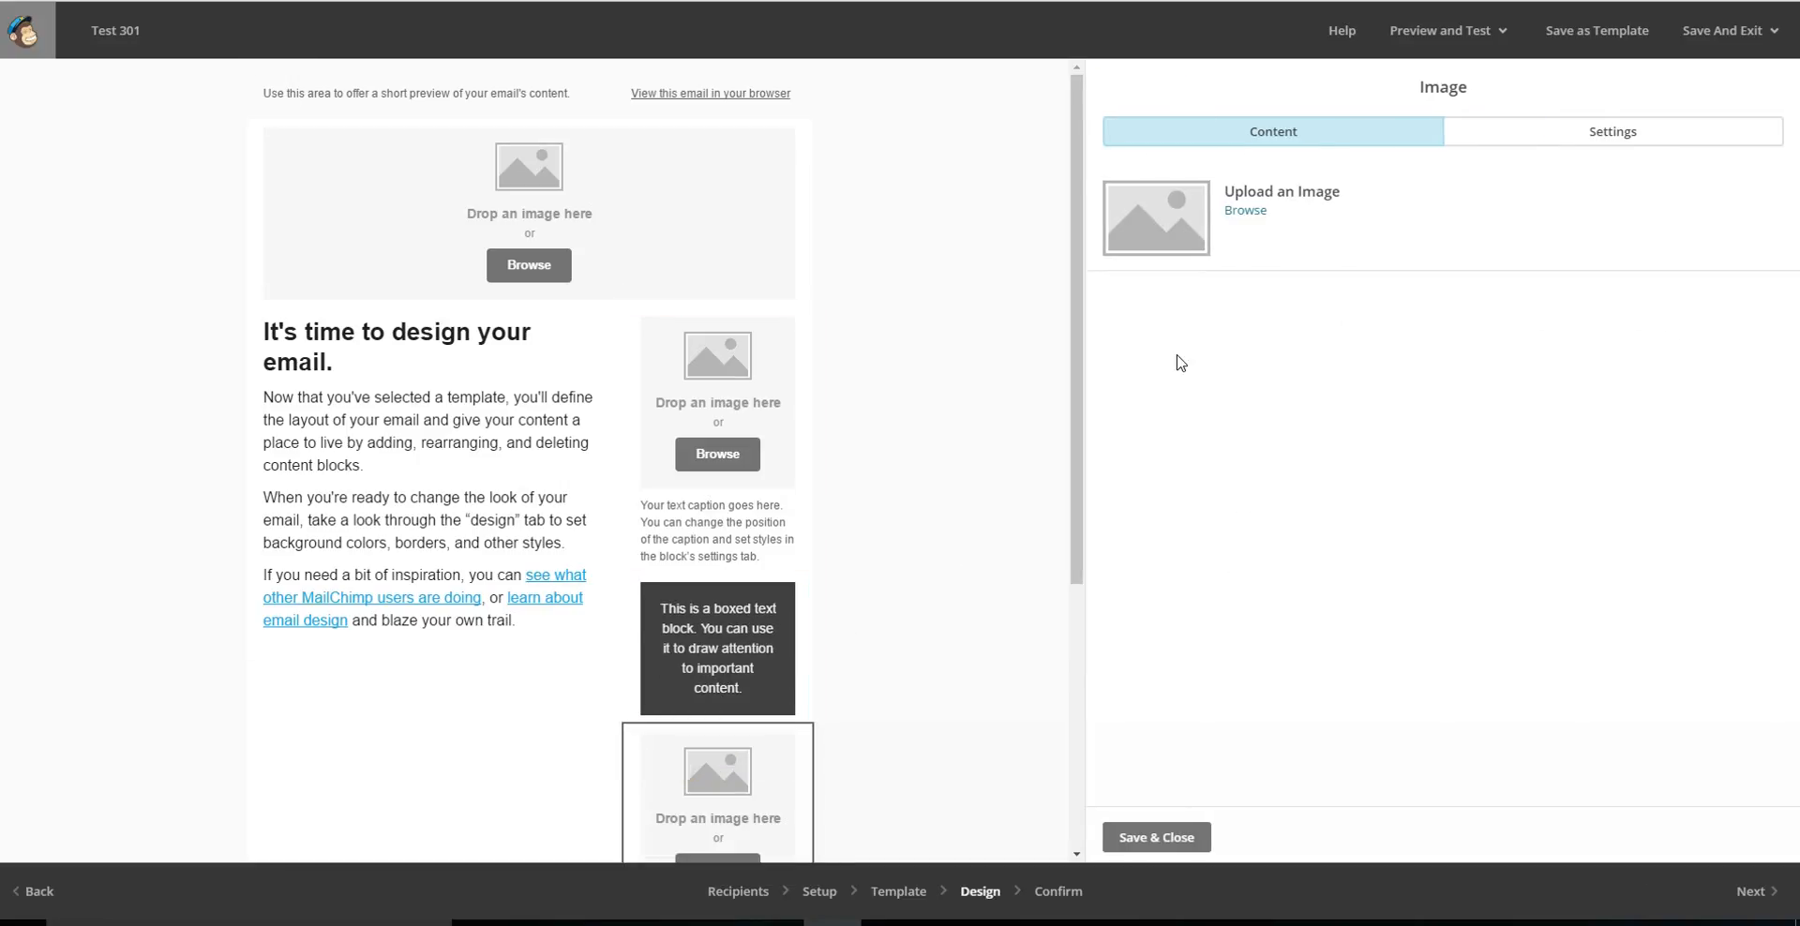
click(1134, 834)
click(1395, 647)
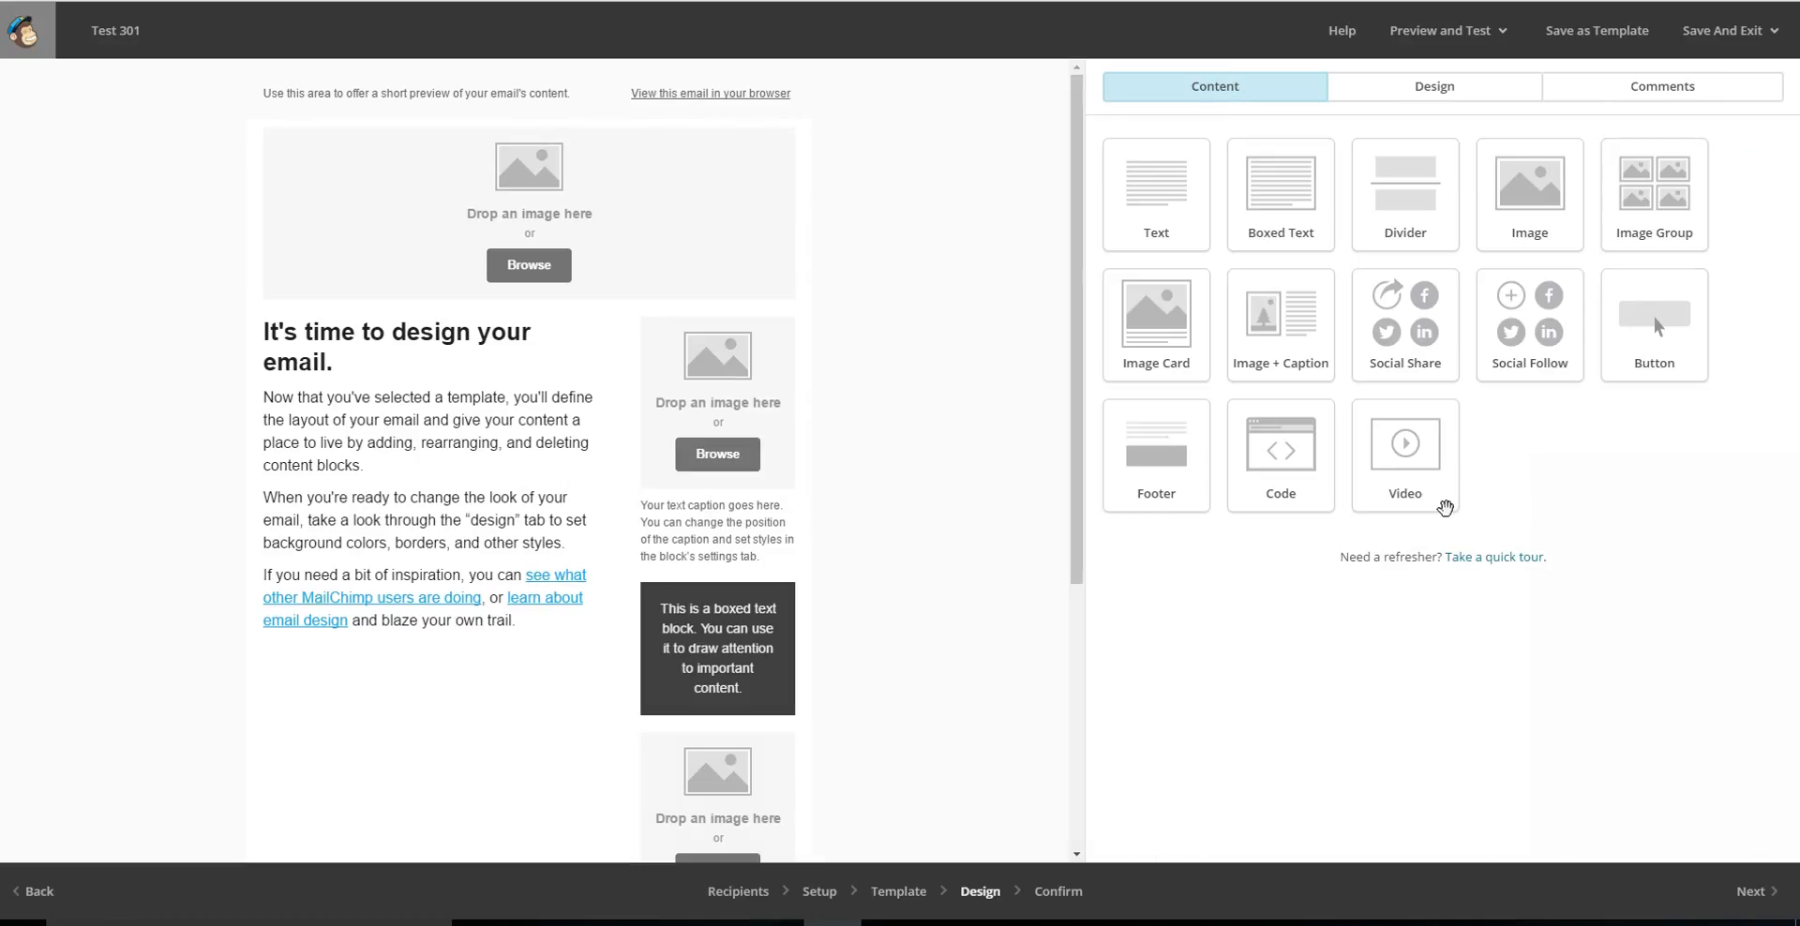
Add an Image Card block below the main column's body text and save it.
drag(1431, 469, 1431, 469)
drag(1189, 327, 383, 664)
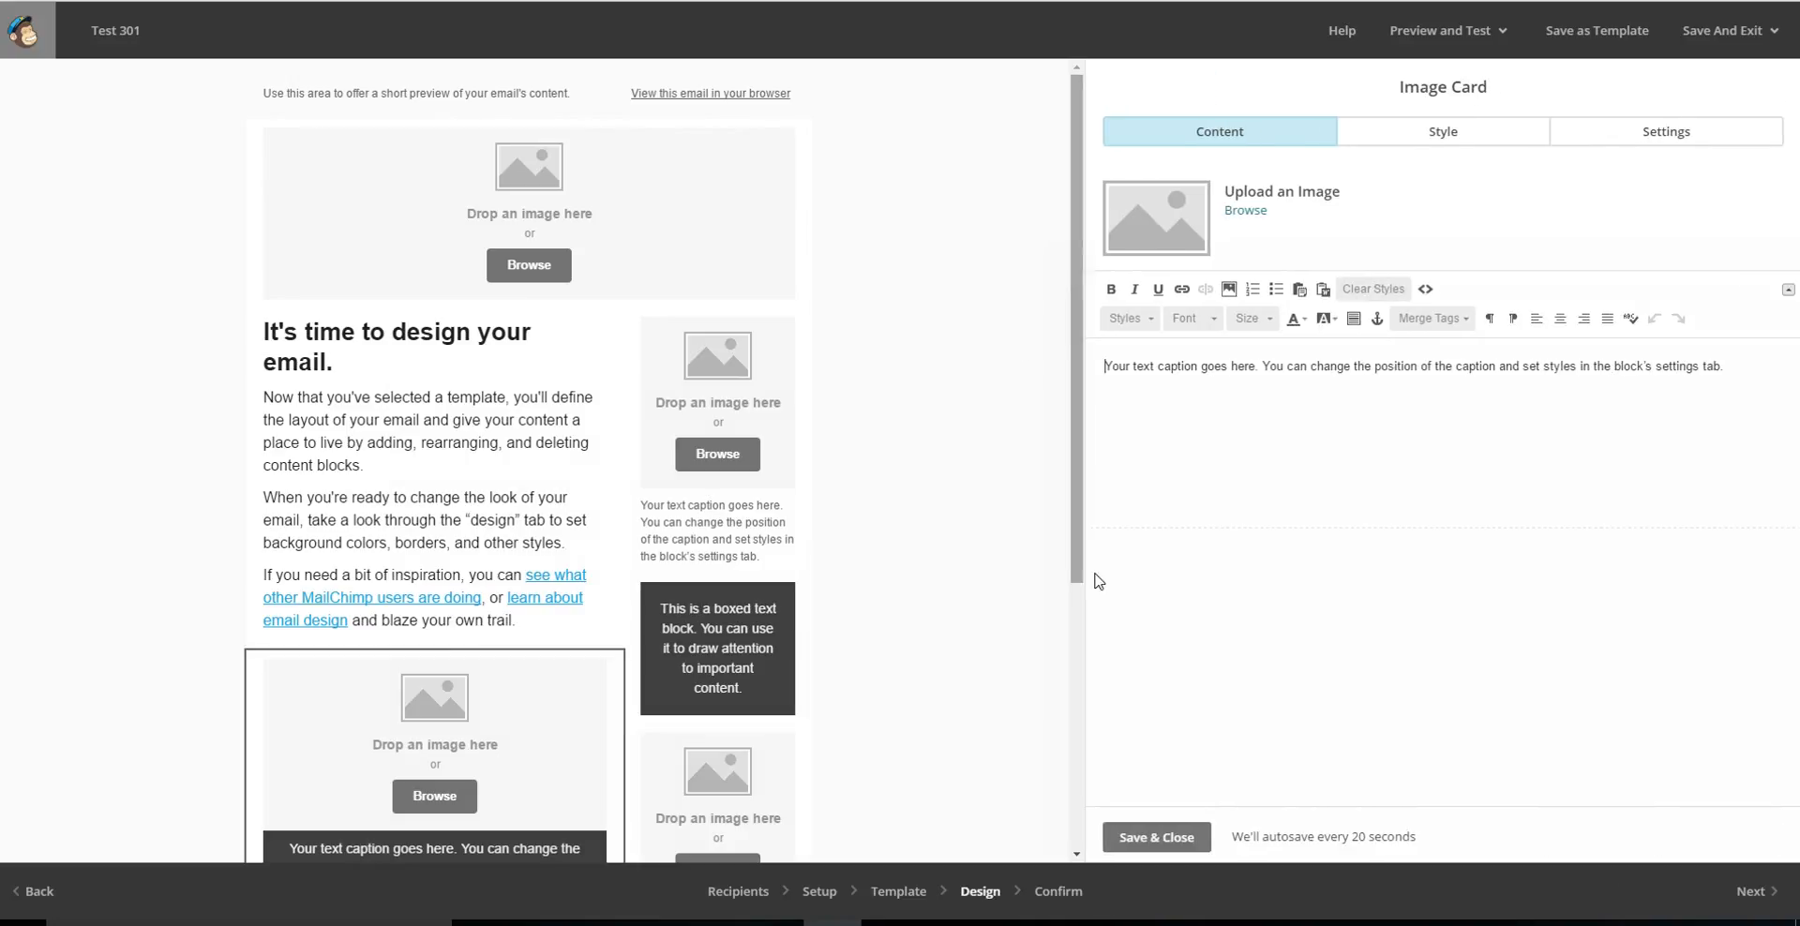
click(1158, 837)
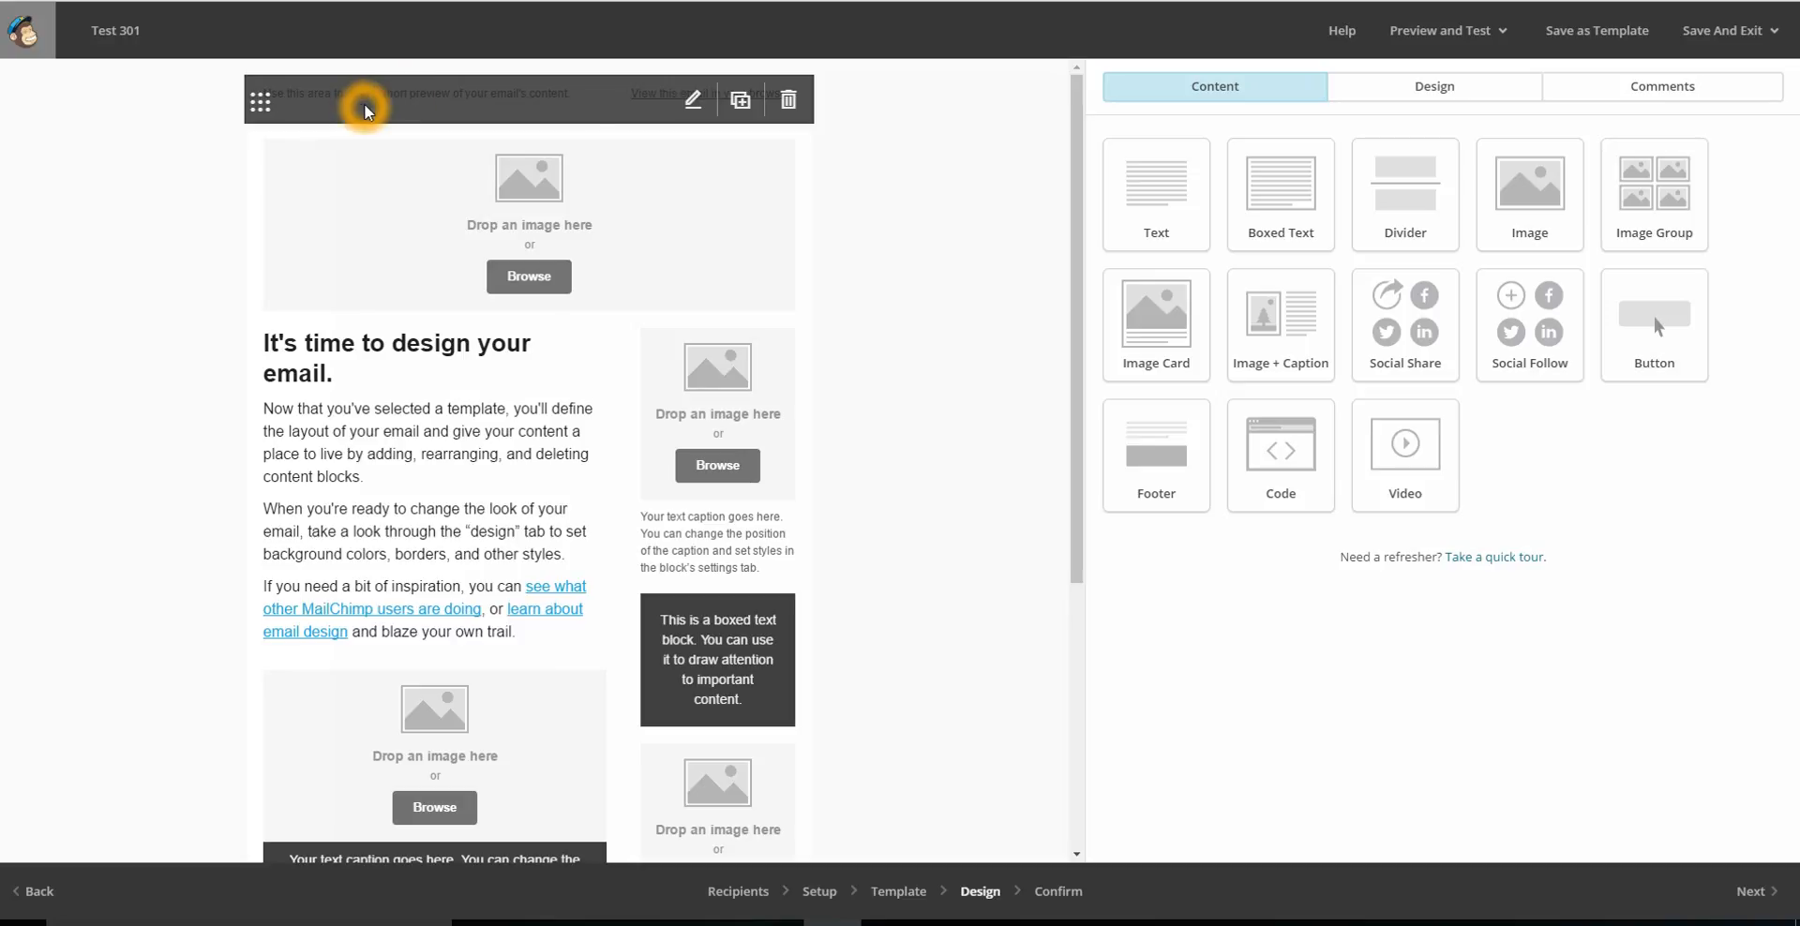
Replace the preview text at the head of the email with "Fun times..." and save the block.
click(103, 111)
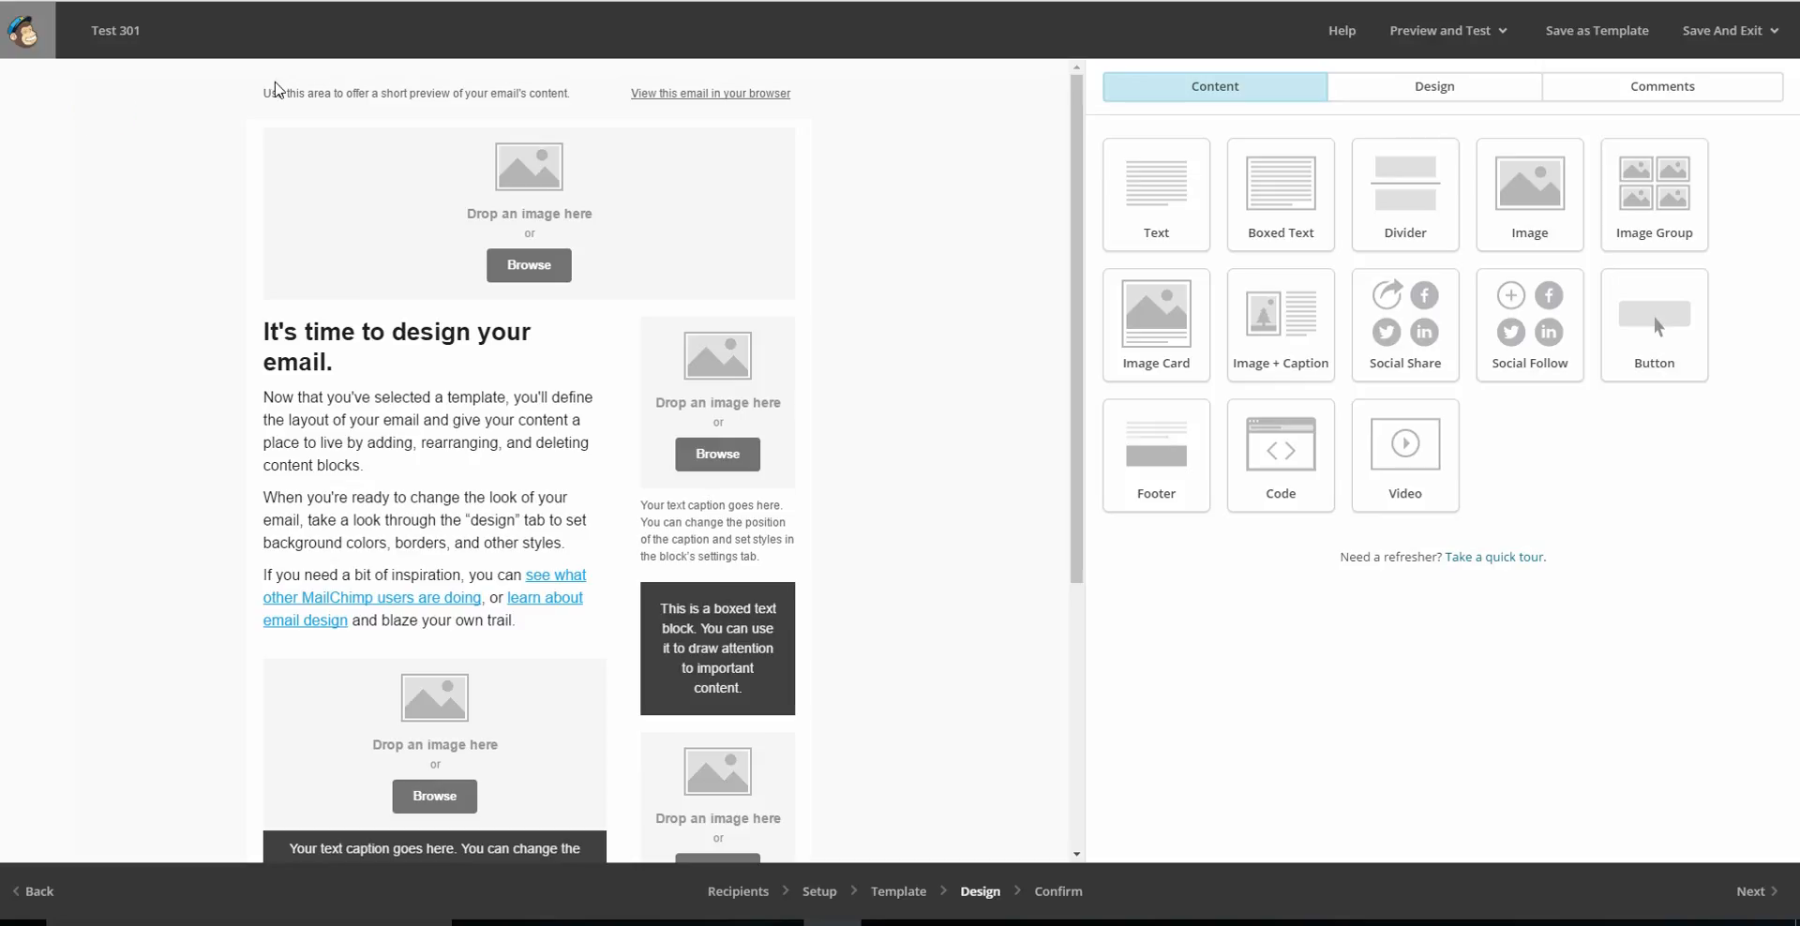
click(404, 90)
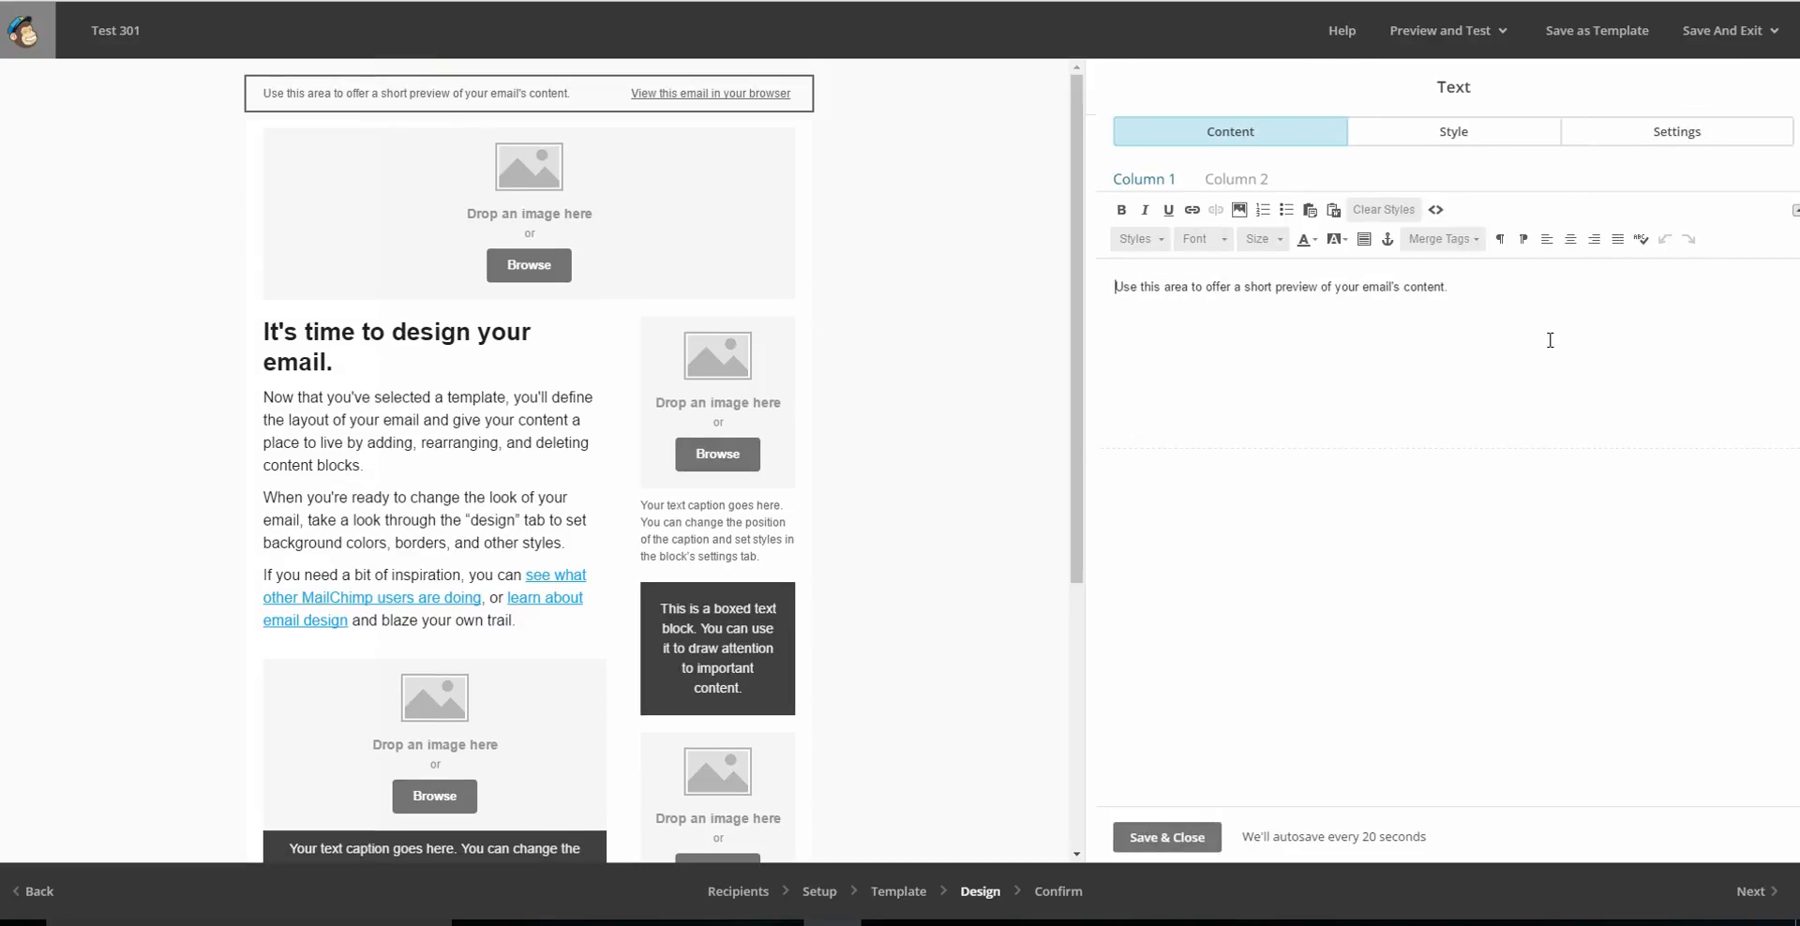
drag(1493, 292, 1053, 335)
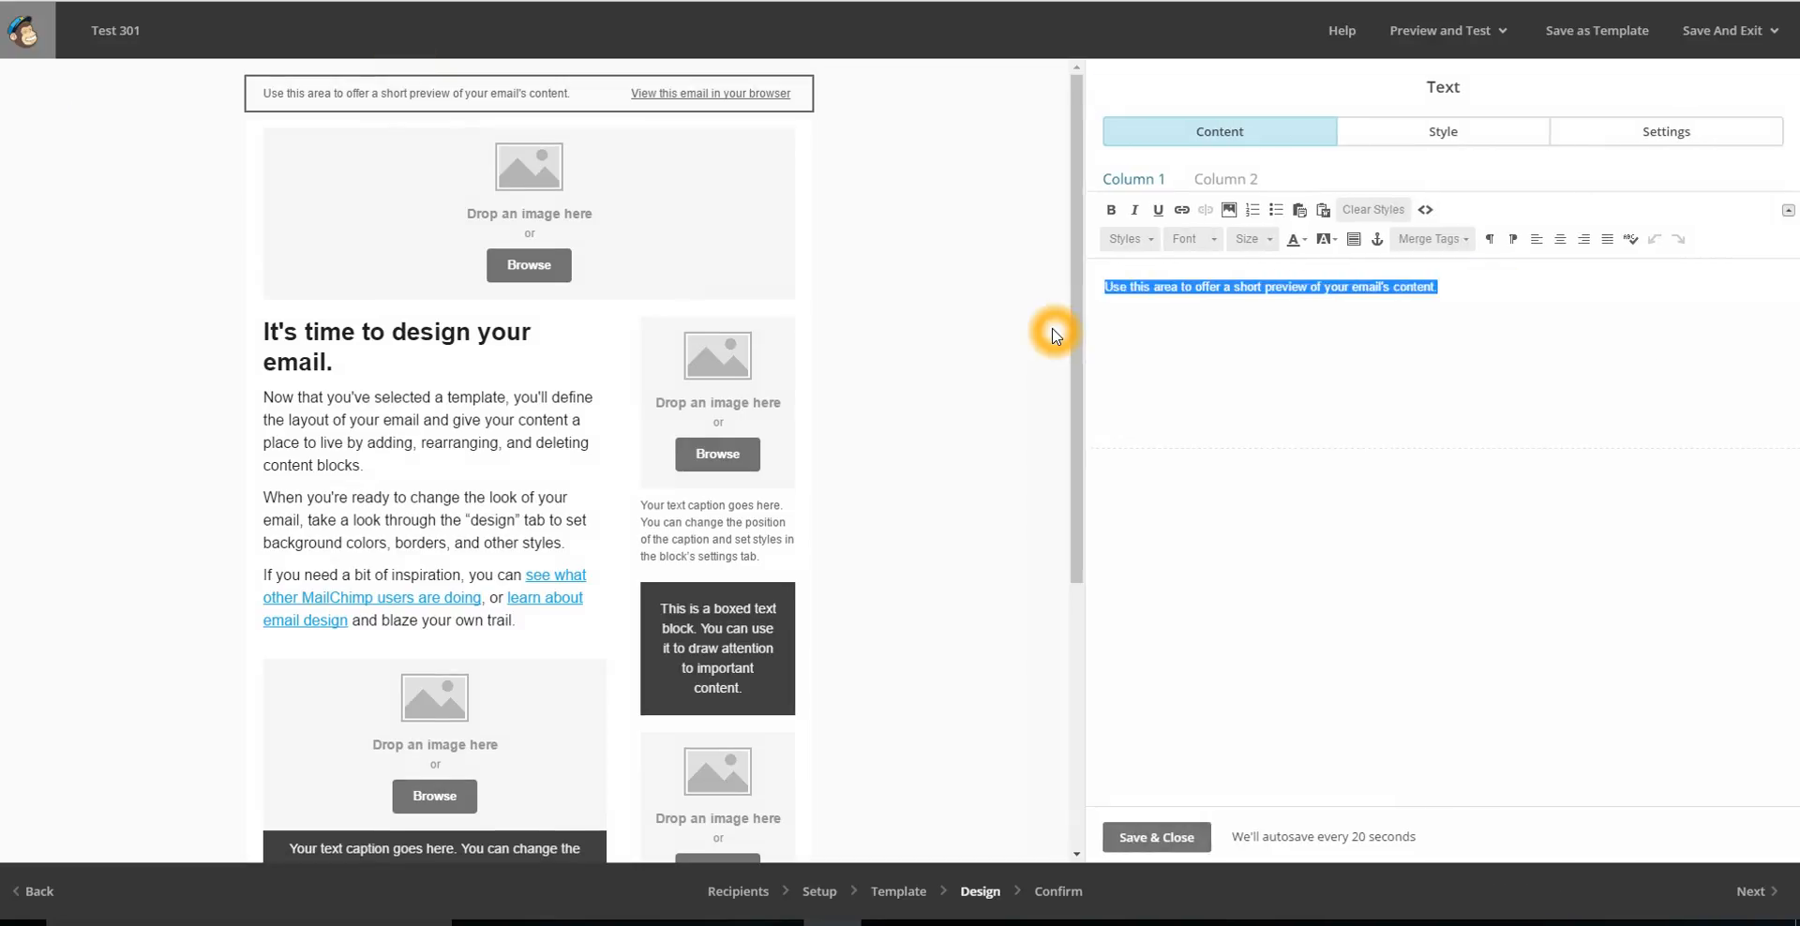
text(Fun times...)
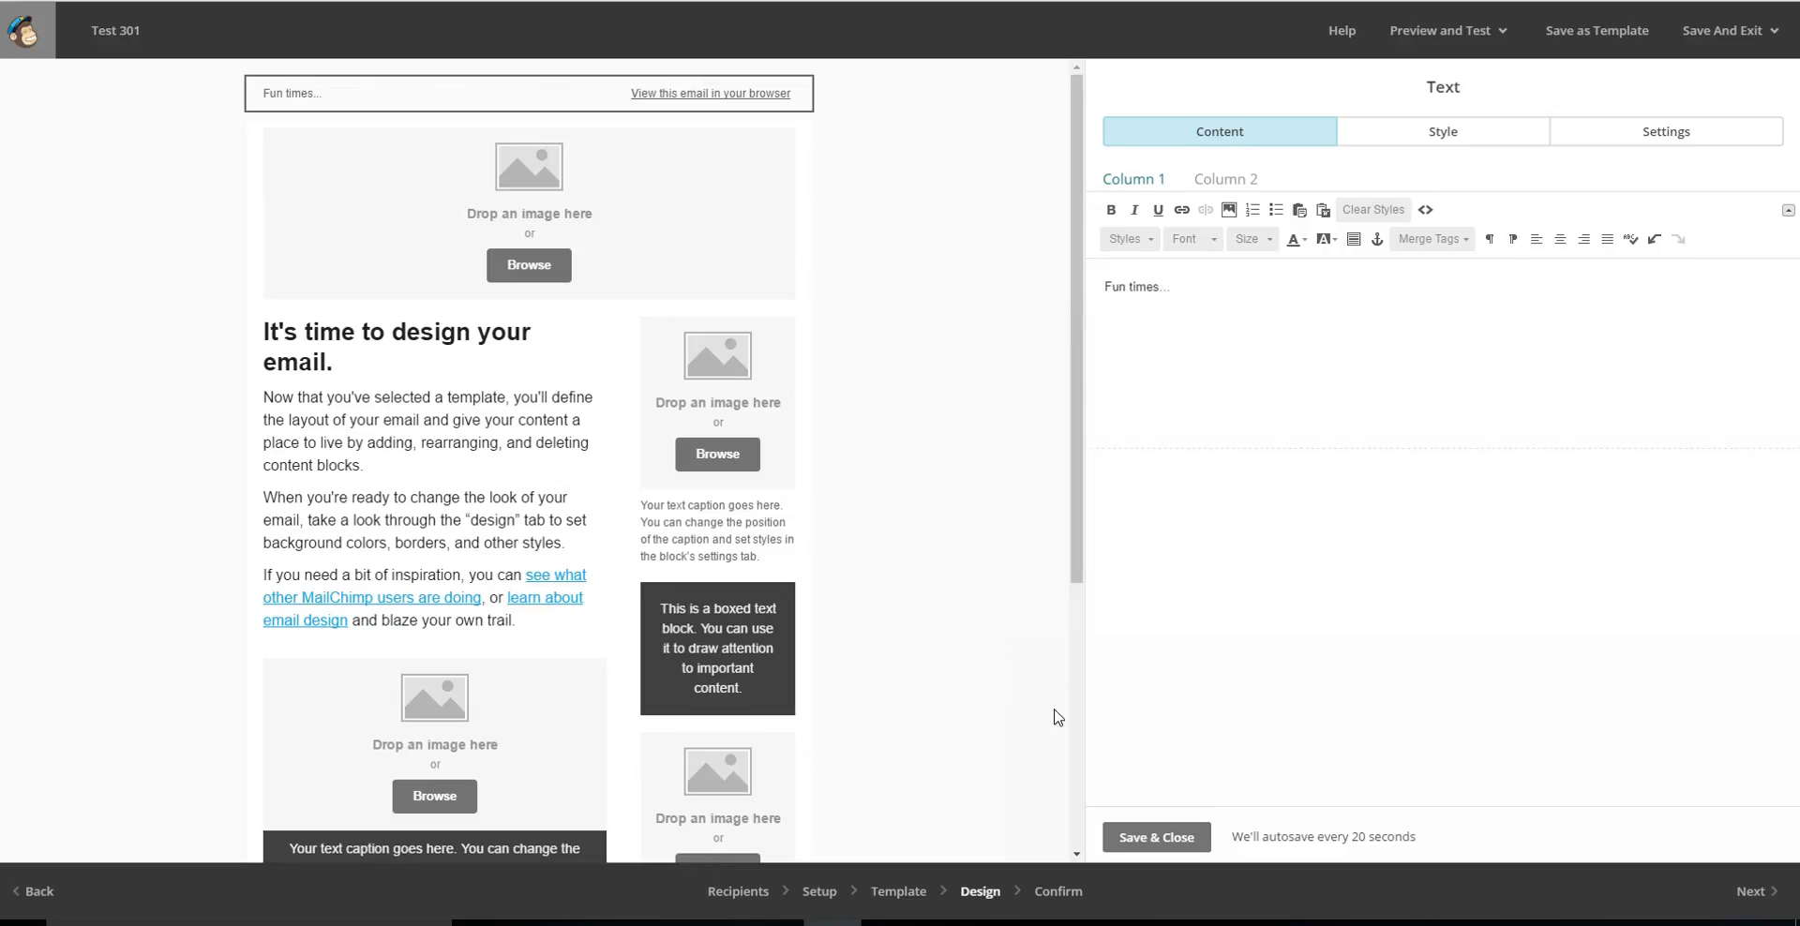
click(1156, 837)
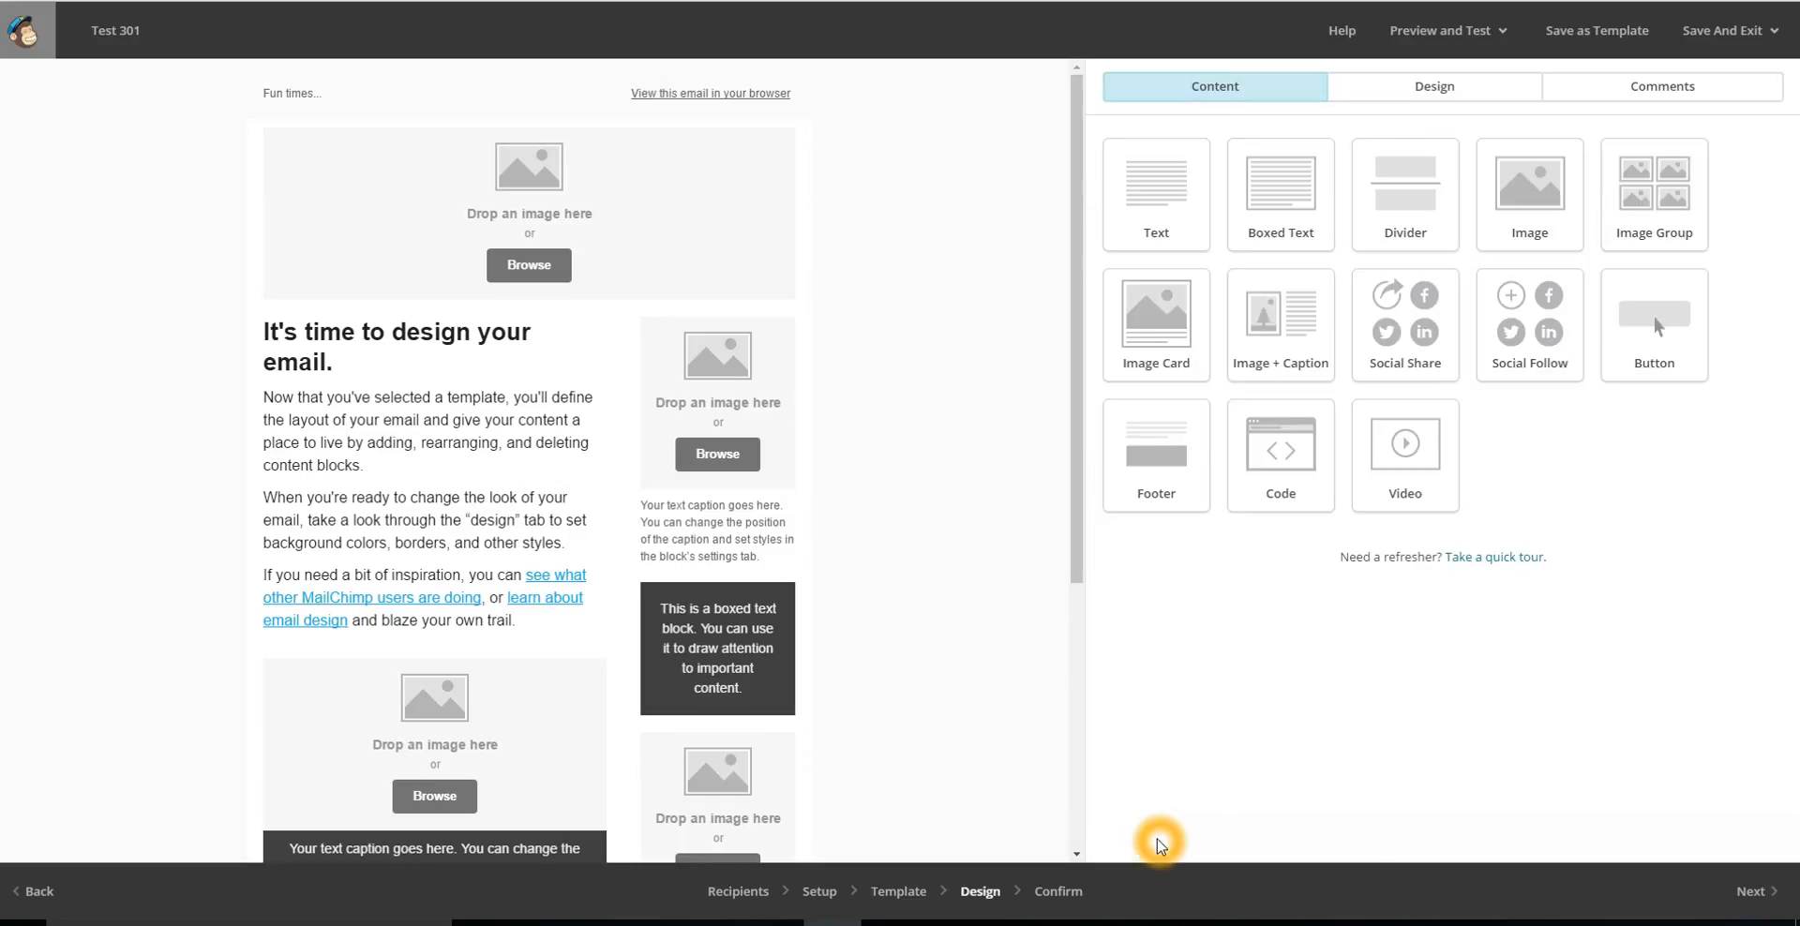
Fill the header image placeholder with the stored 800 × 319 sunset picture e854a62383c64aa7bbef32bb5f07f168.jpg.
mouse_move(739, 244)
click(666, 217)
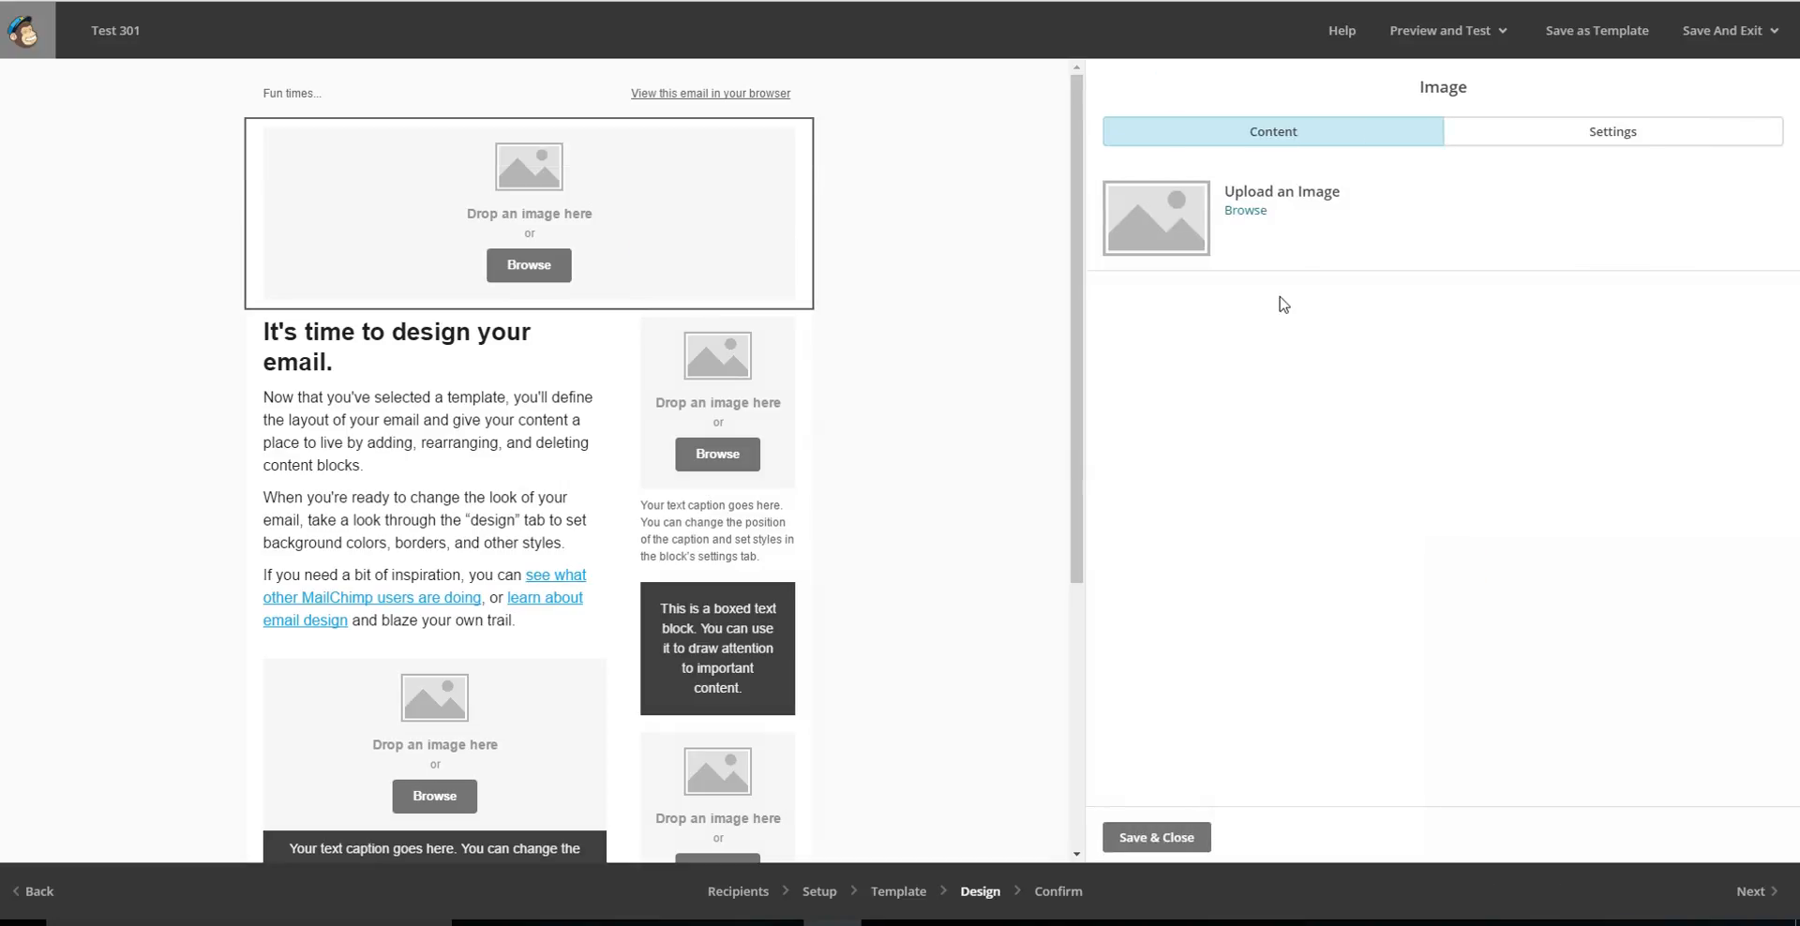
click(1247, 211)
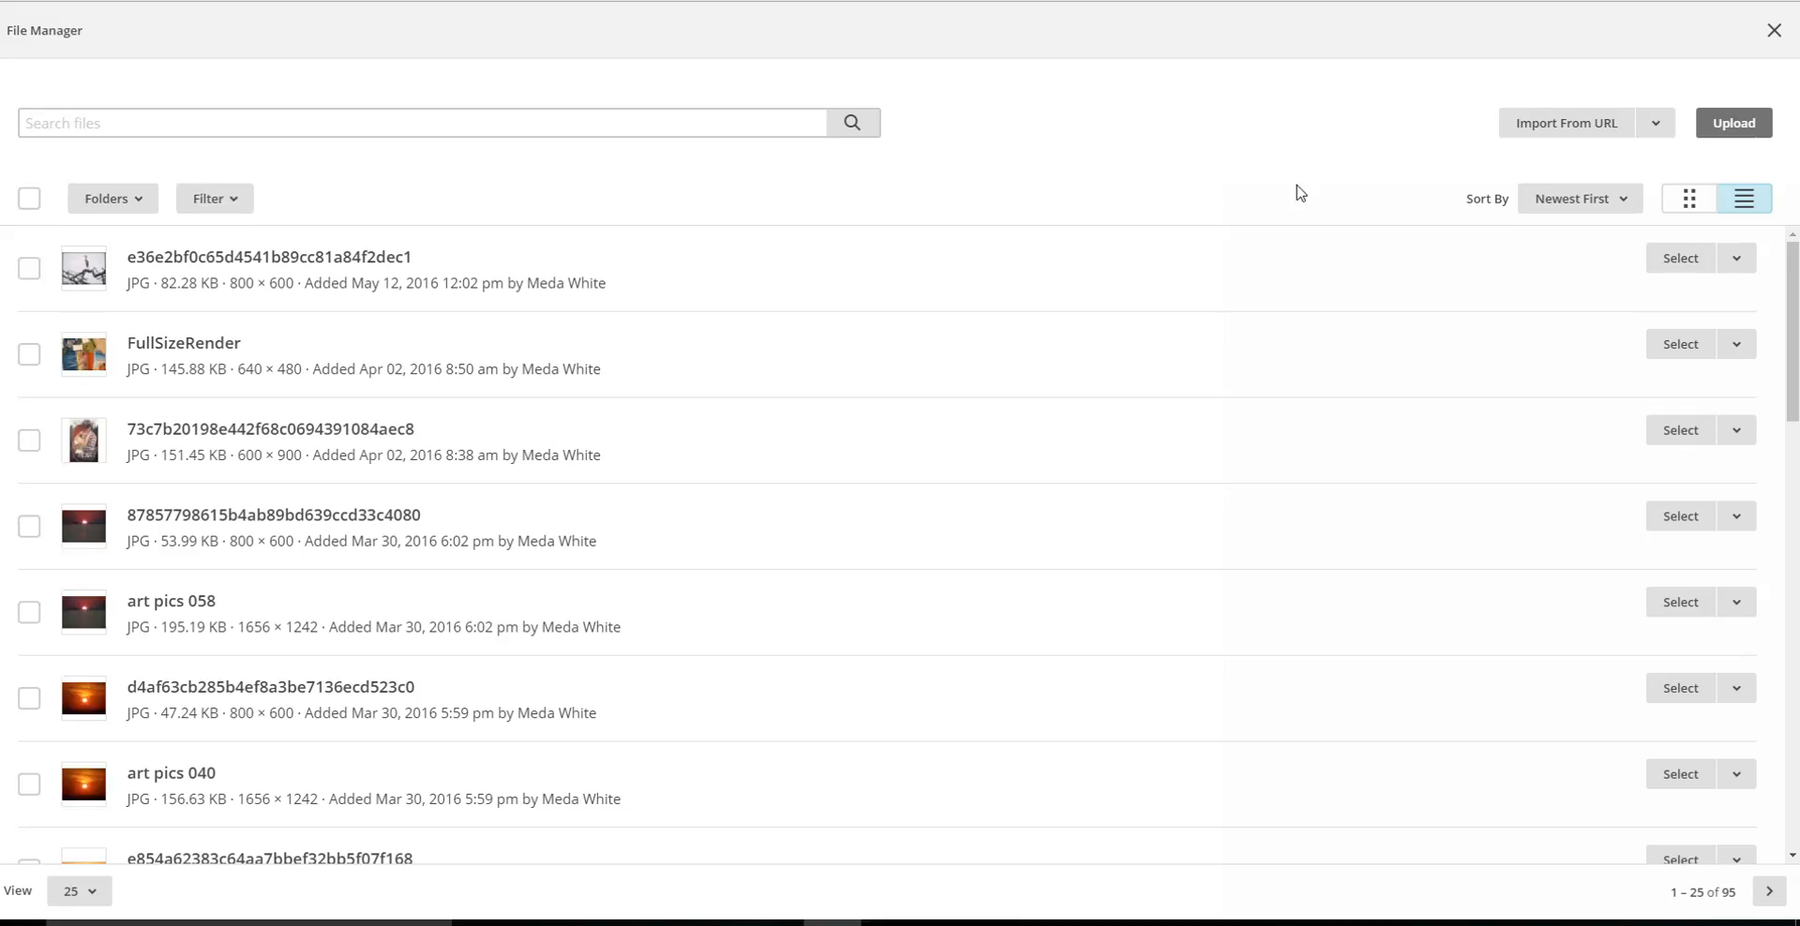
click(1741, 126)
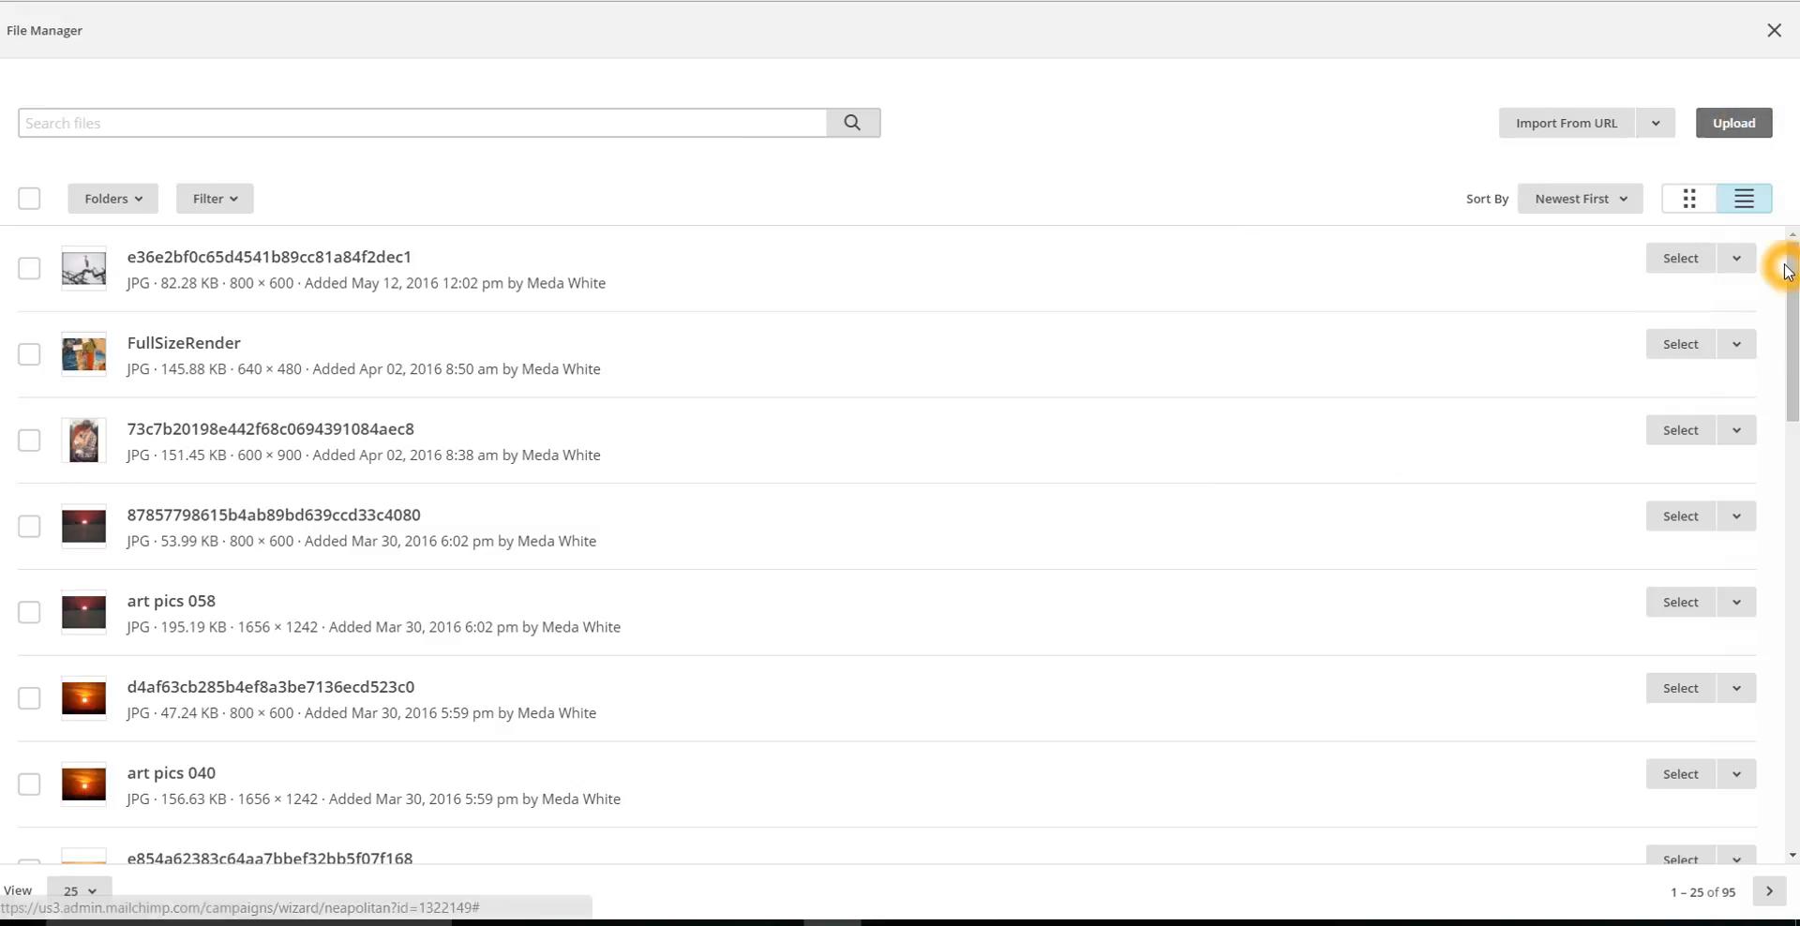
drag(1792, 279, 1792, 436)
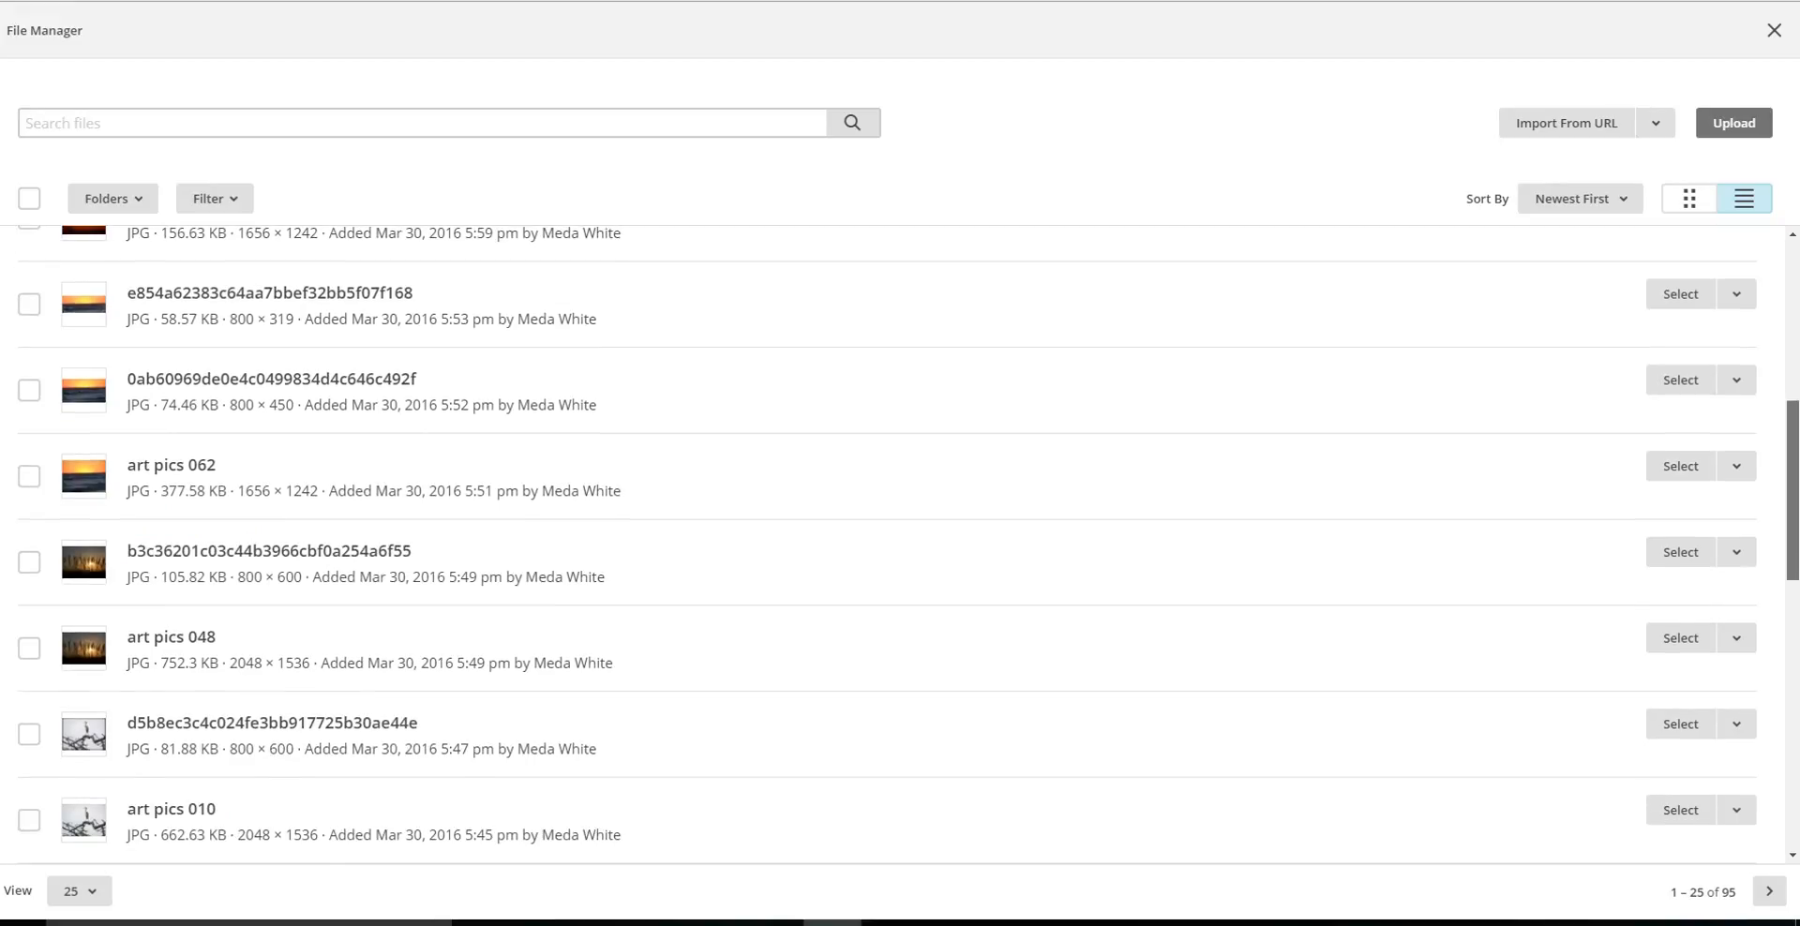
click(1681, 298)
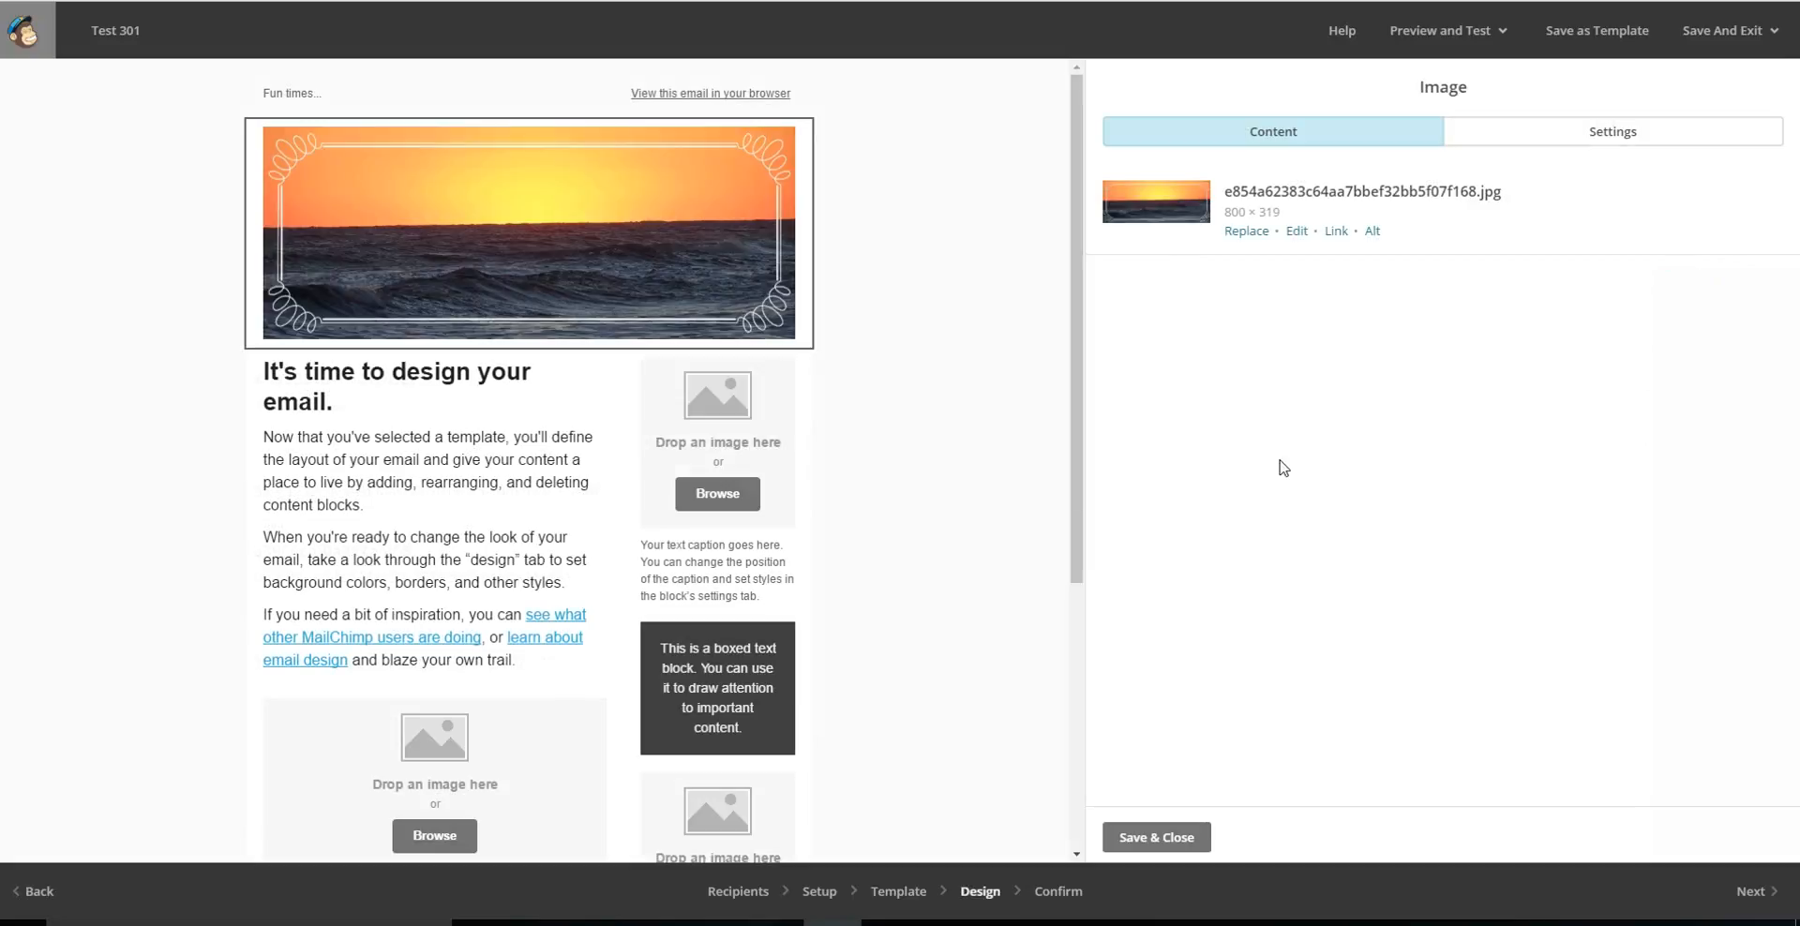
click(1076, 424)
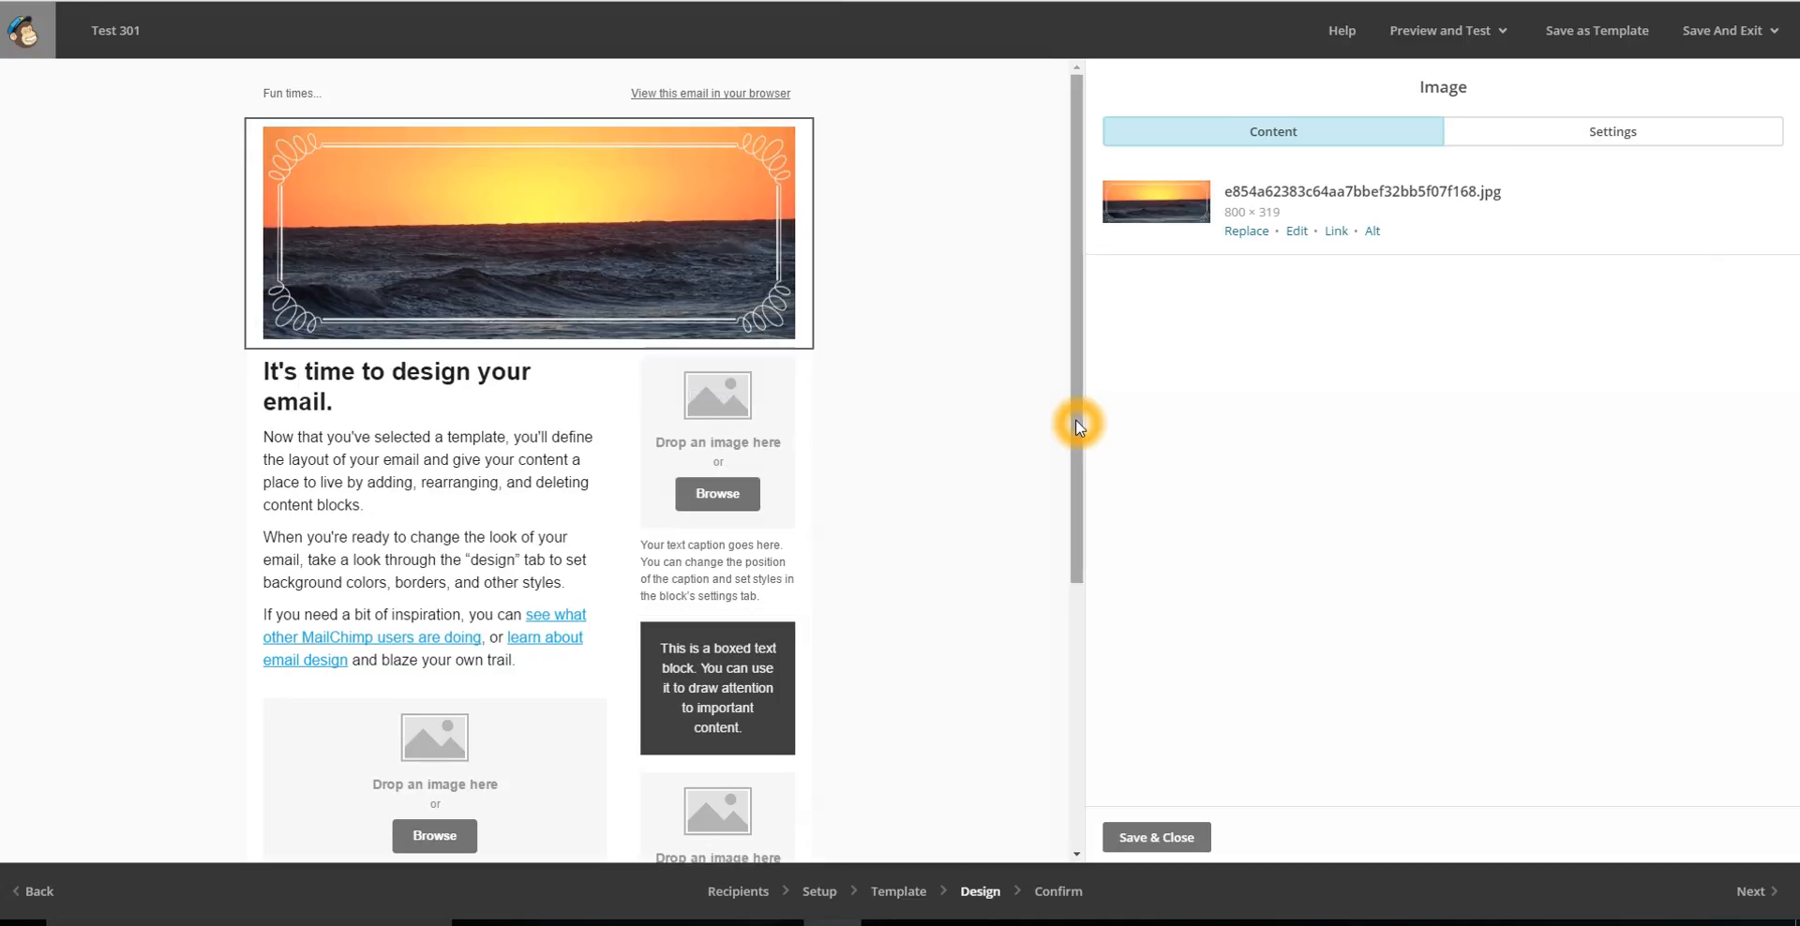
Review the header picture's replace, edit and link options, and save the image block.
click(1339, 235)
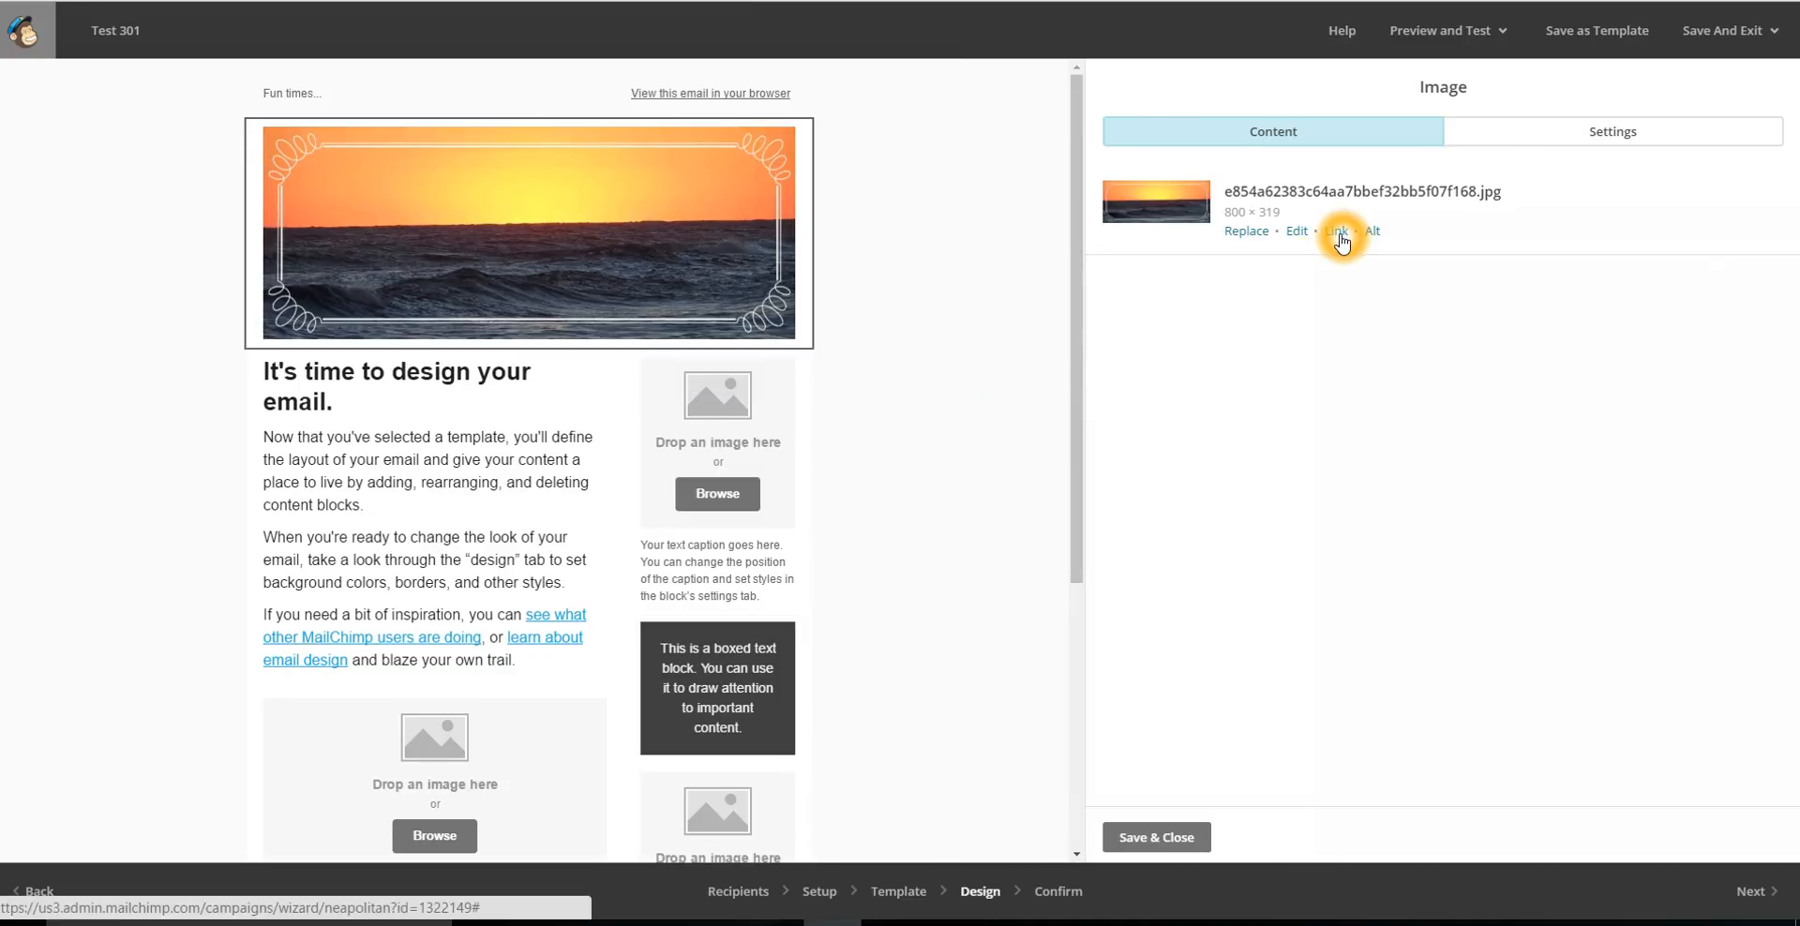
click(1297, 234)
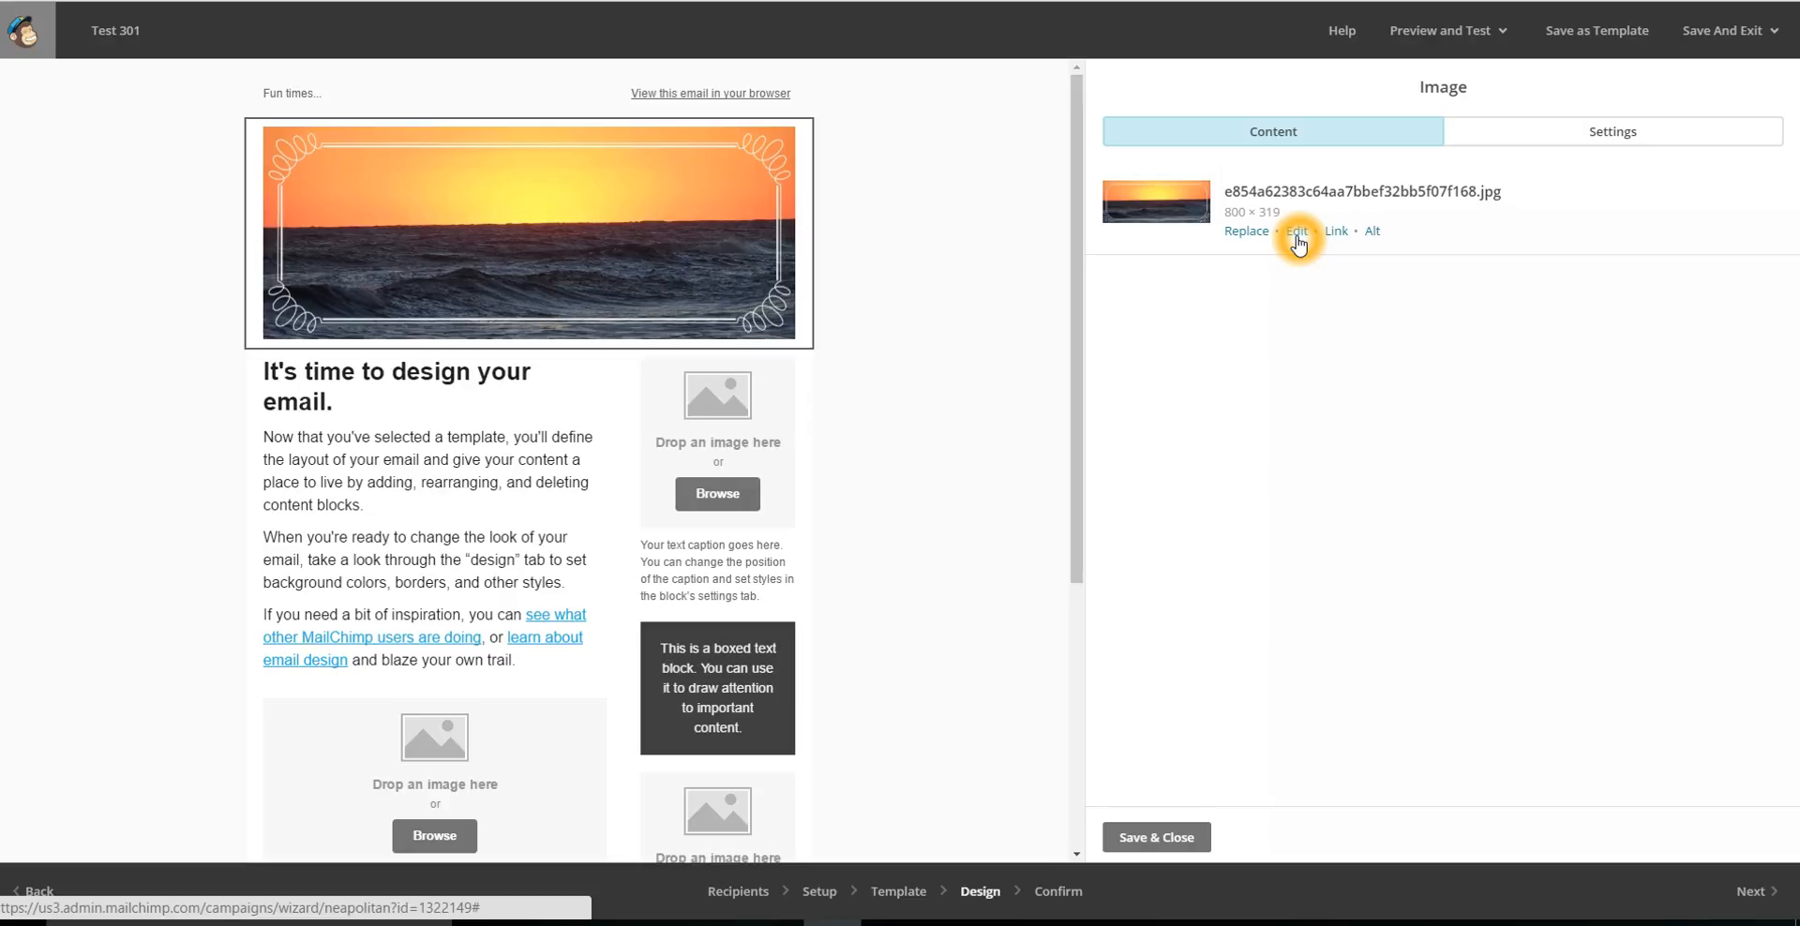
click(1238, 235)
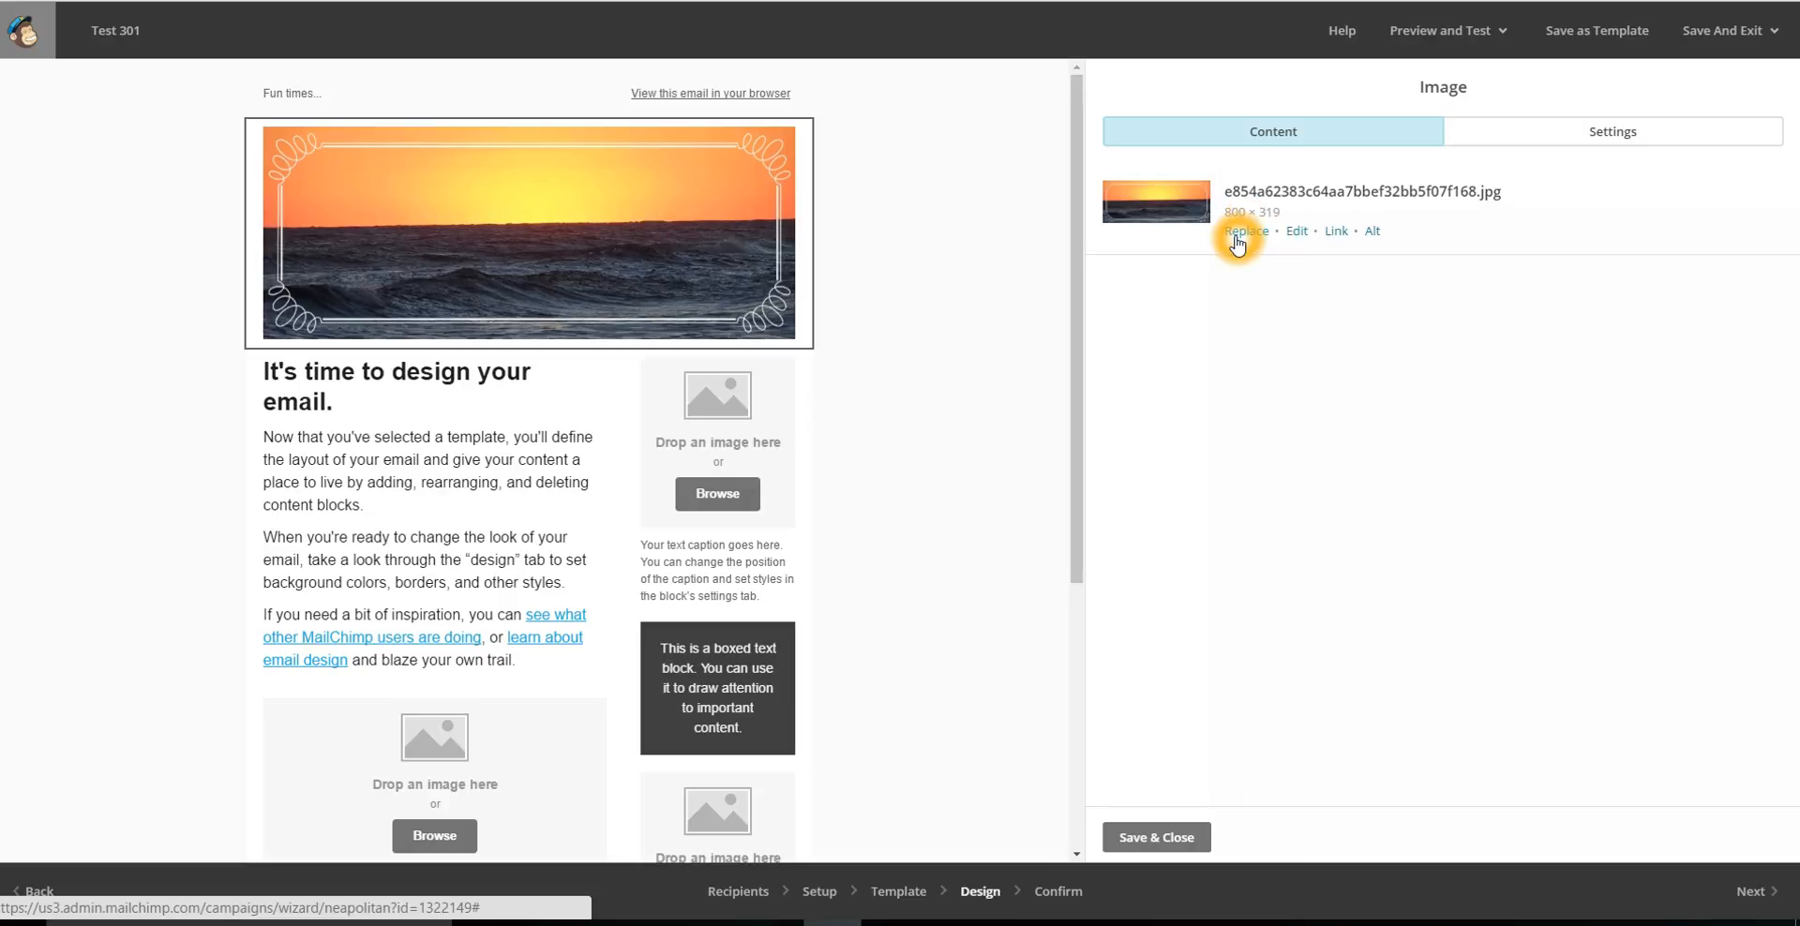
click(1157, 836)
click(1154, 837)
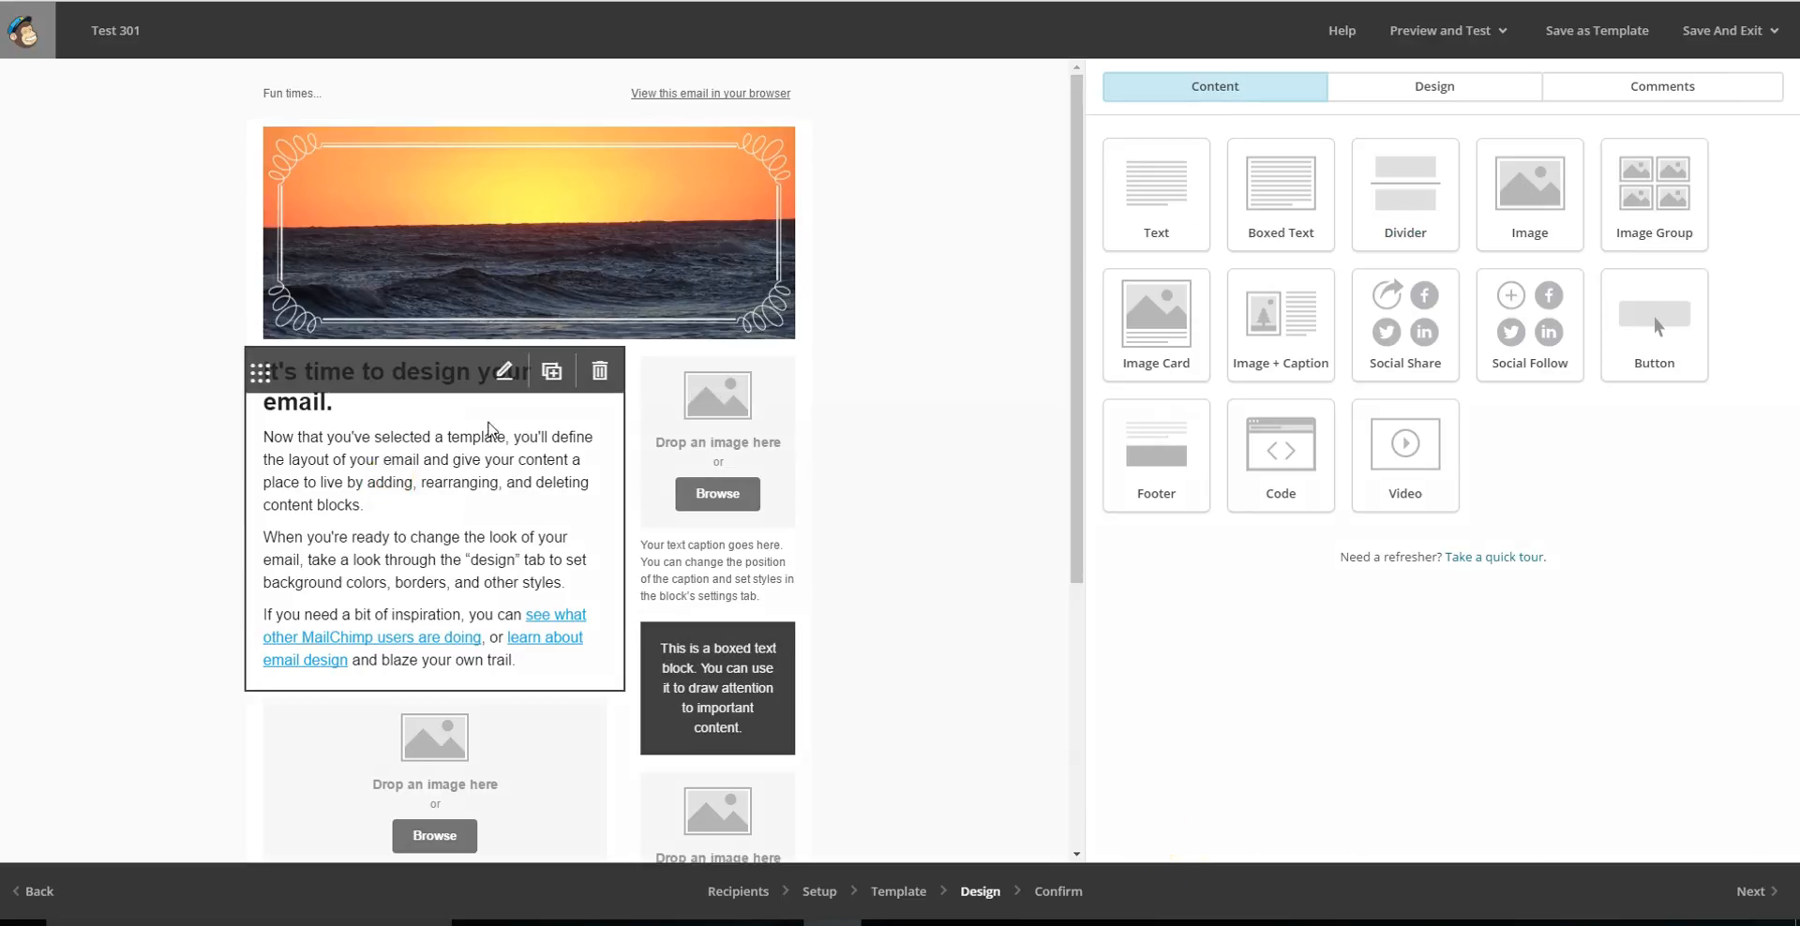
Replace the heading of the main column's text block with "It's May...".
click(507, 373)
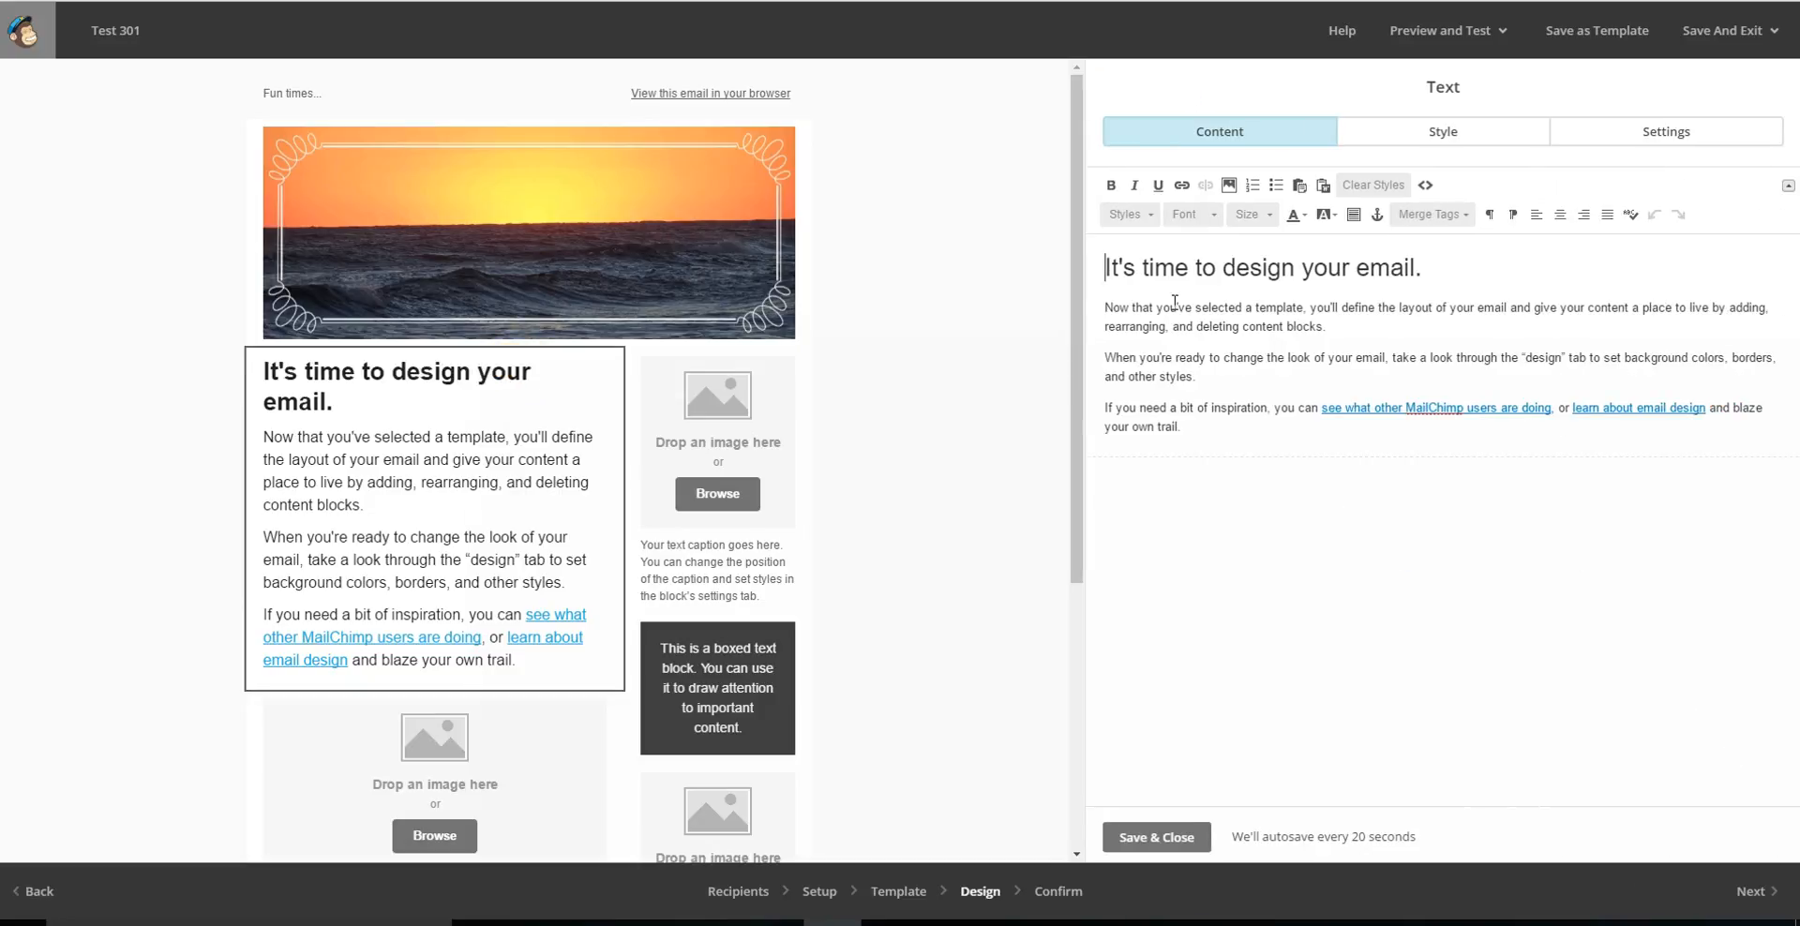
drag(1109, 267, 1434, 262)
key(BackSpace)
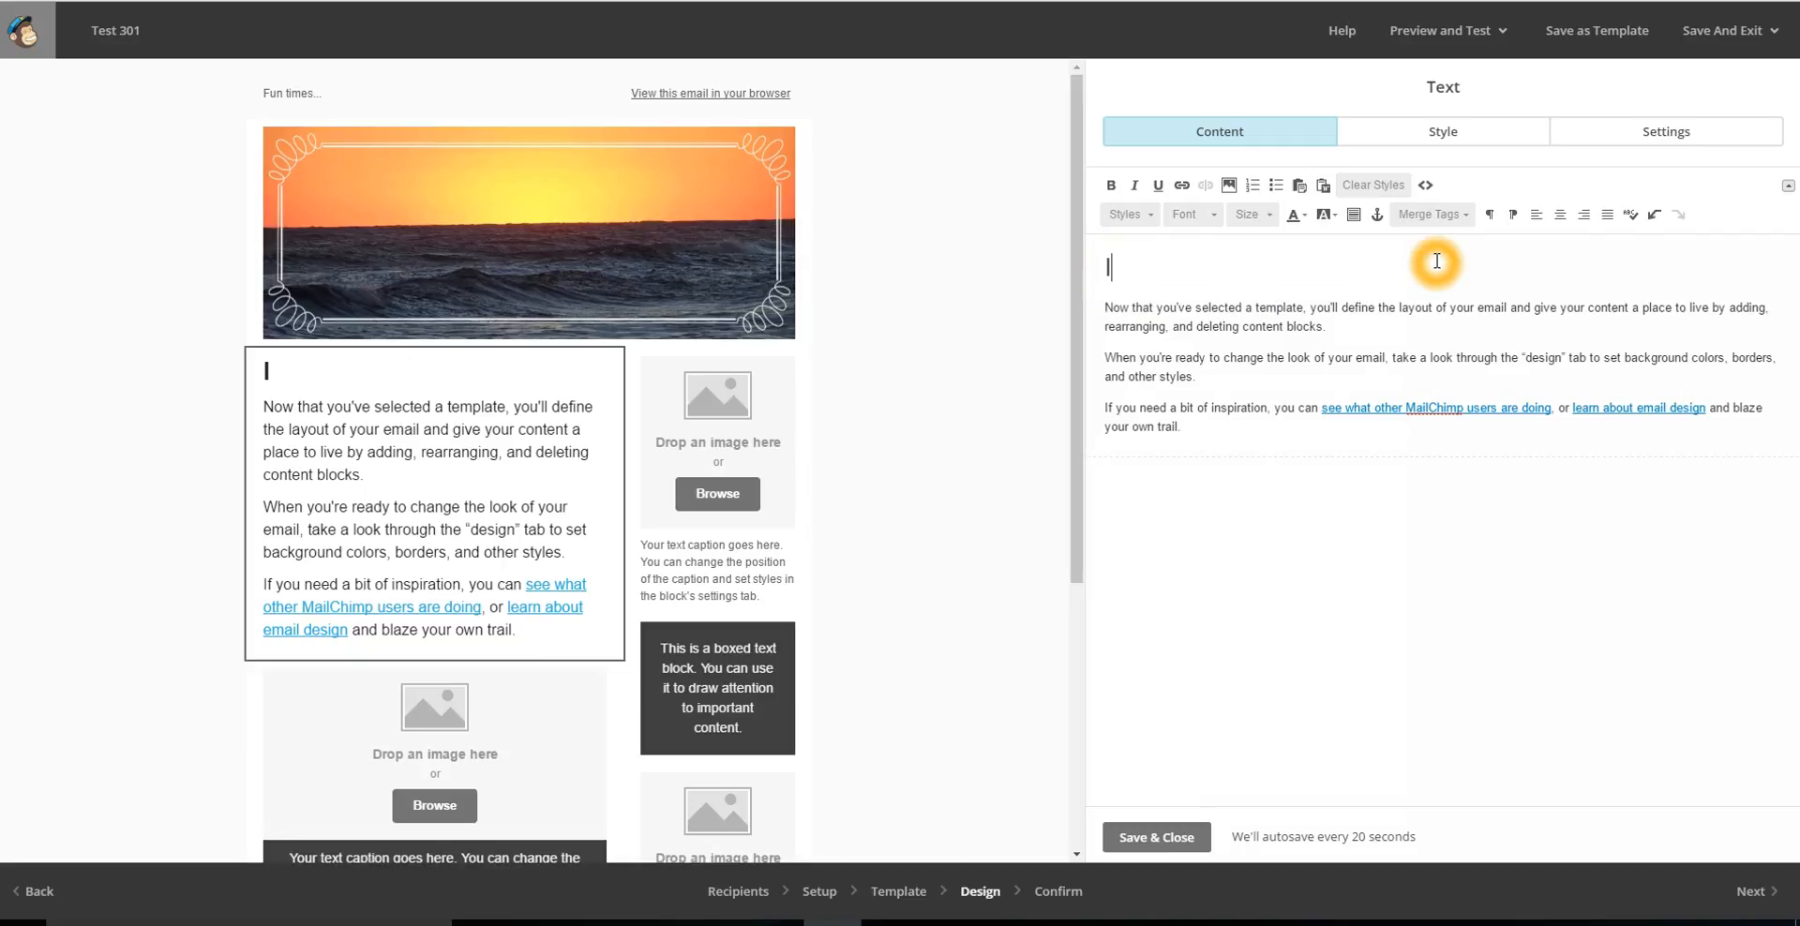
text(It's May...)
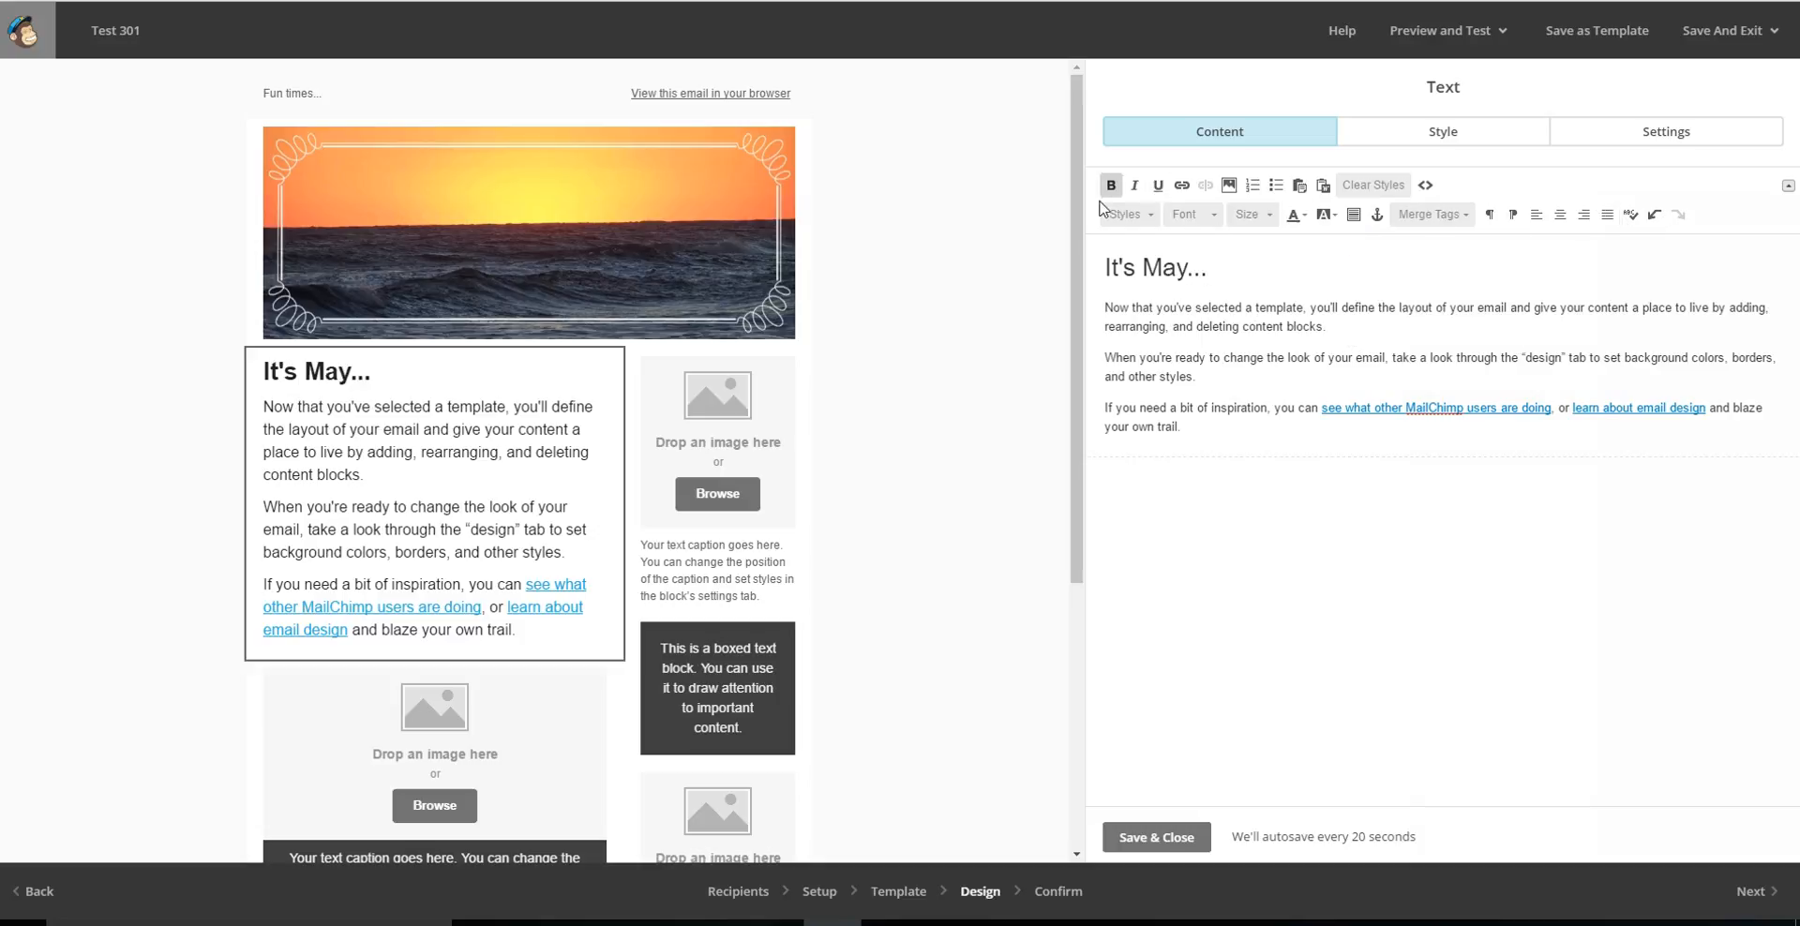
Review the text block's formatting tools and style options, and save the block.
click(1534, 217)
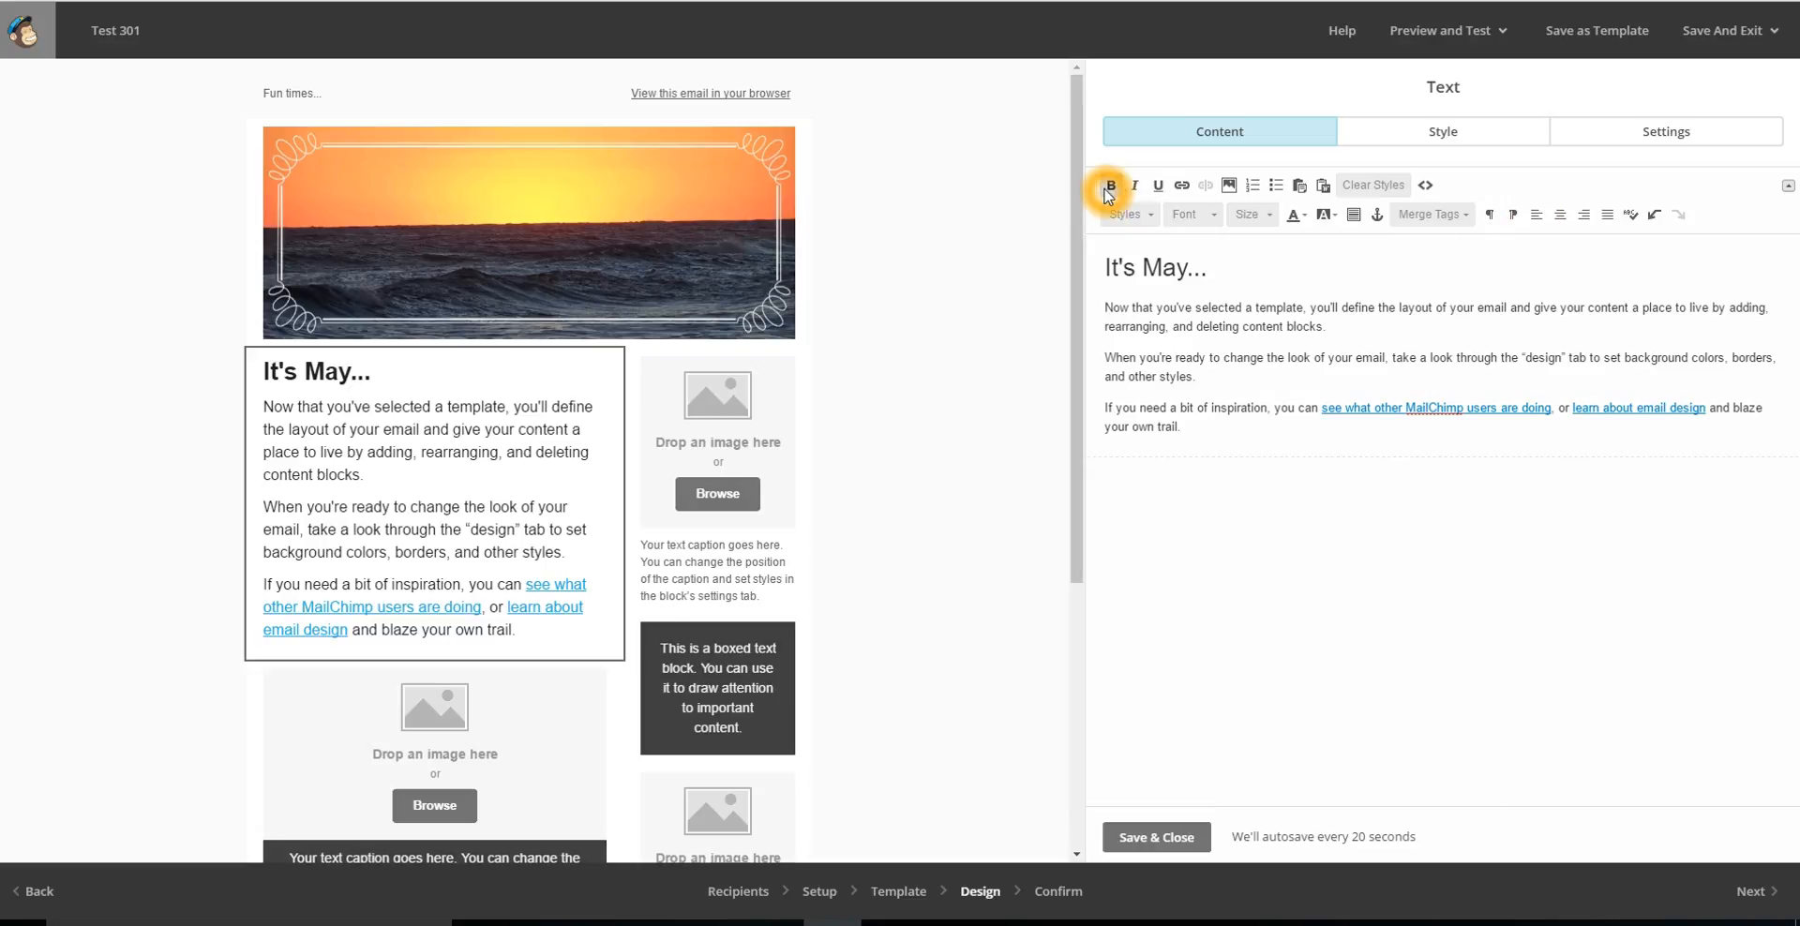
click(1159, 191)
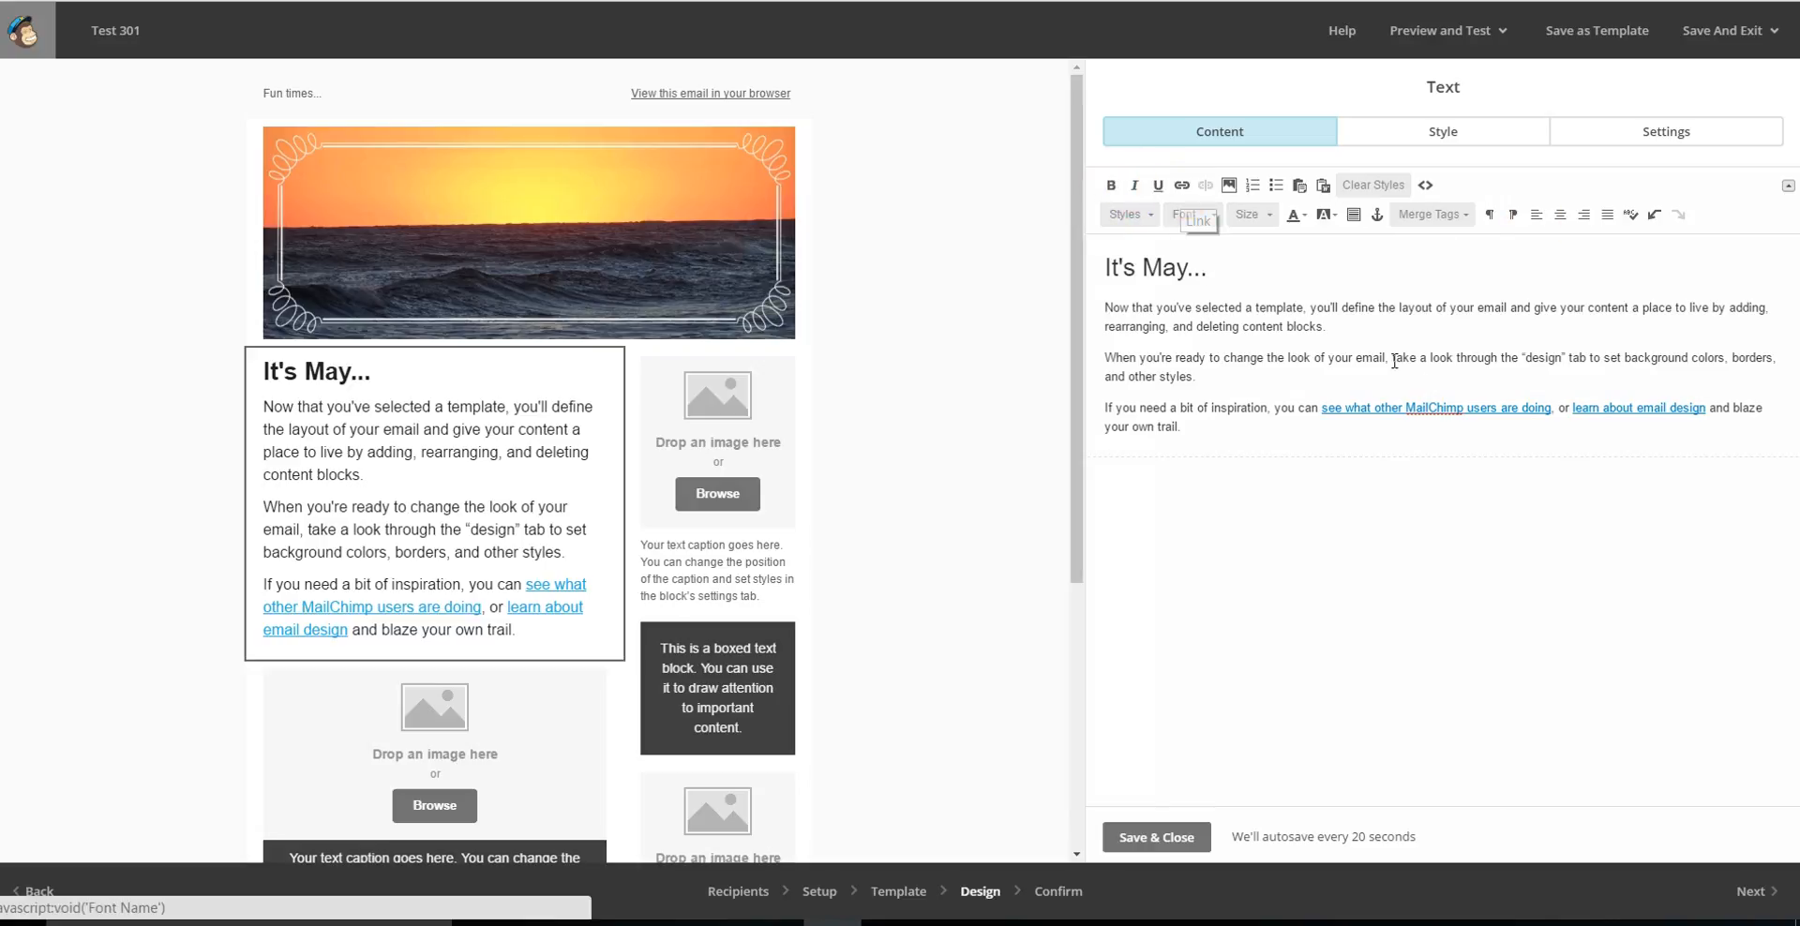
click(1538, 217)
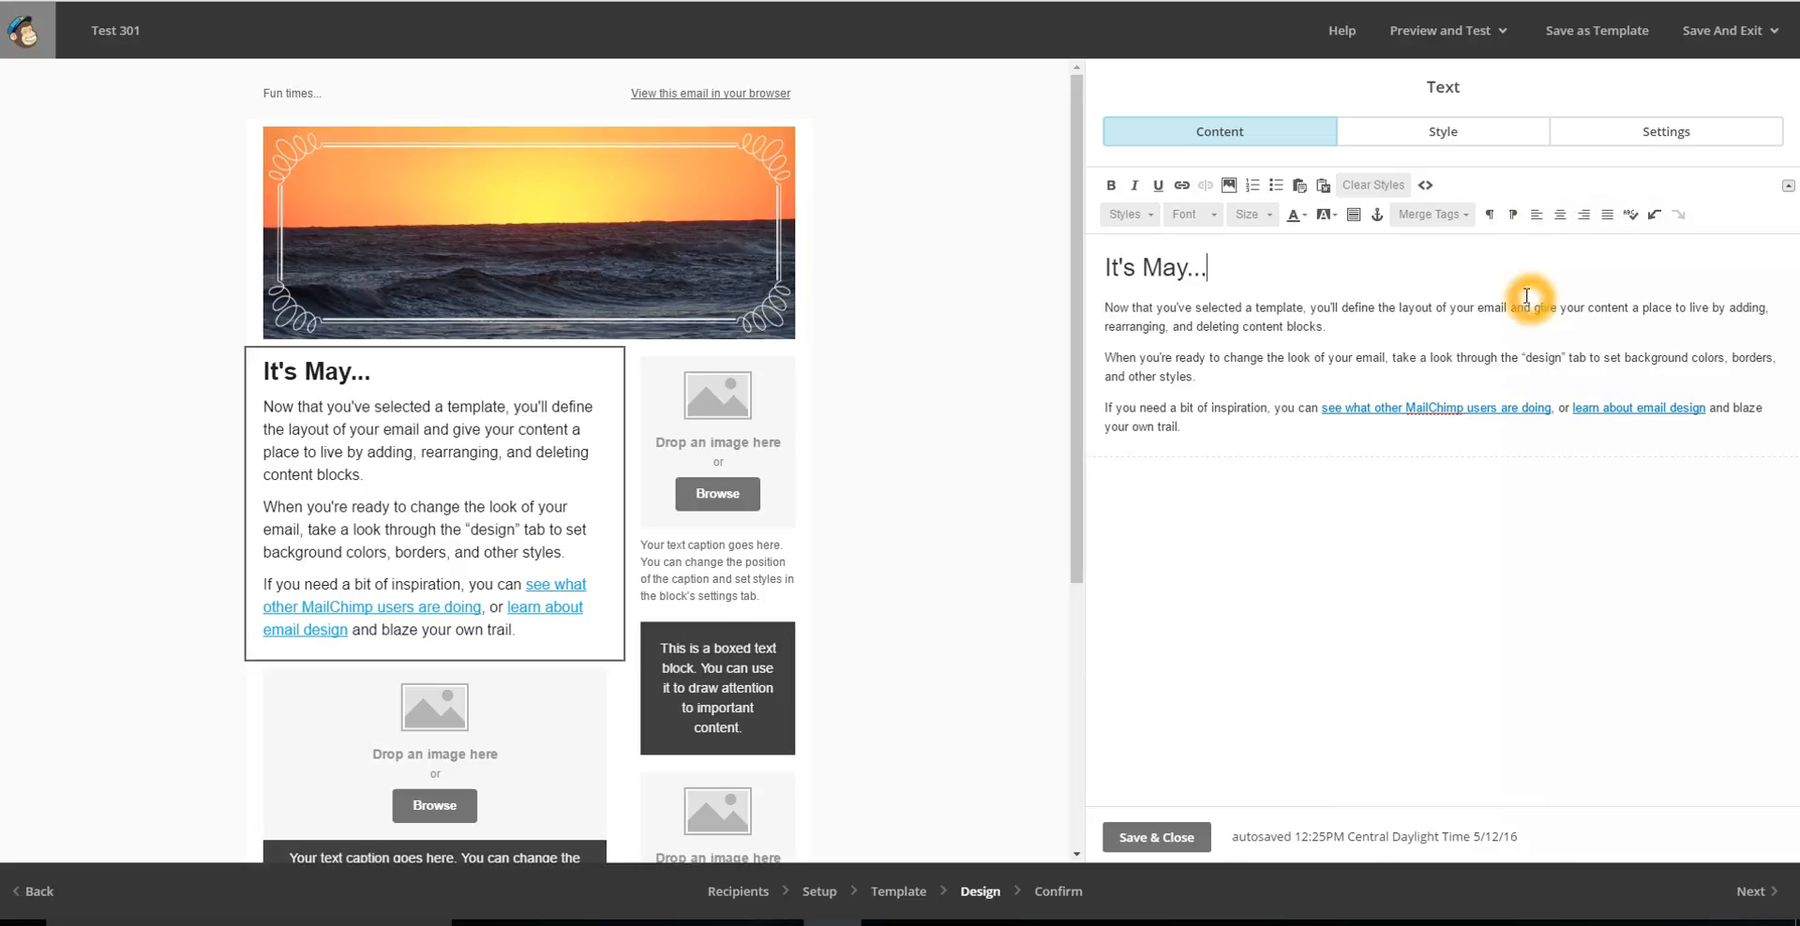
click(1128, 232)
click(1228, 217)
click(1296, 223)
click(1468, 137)
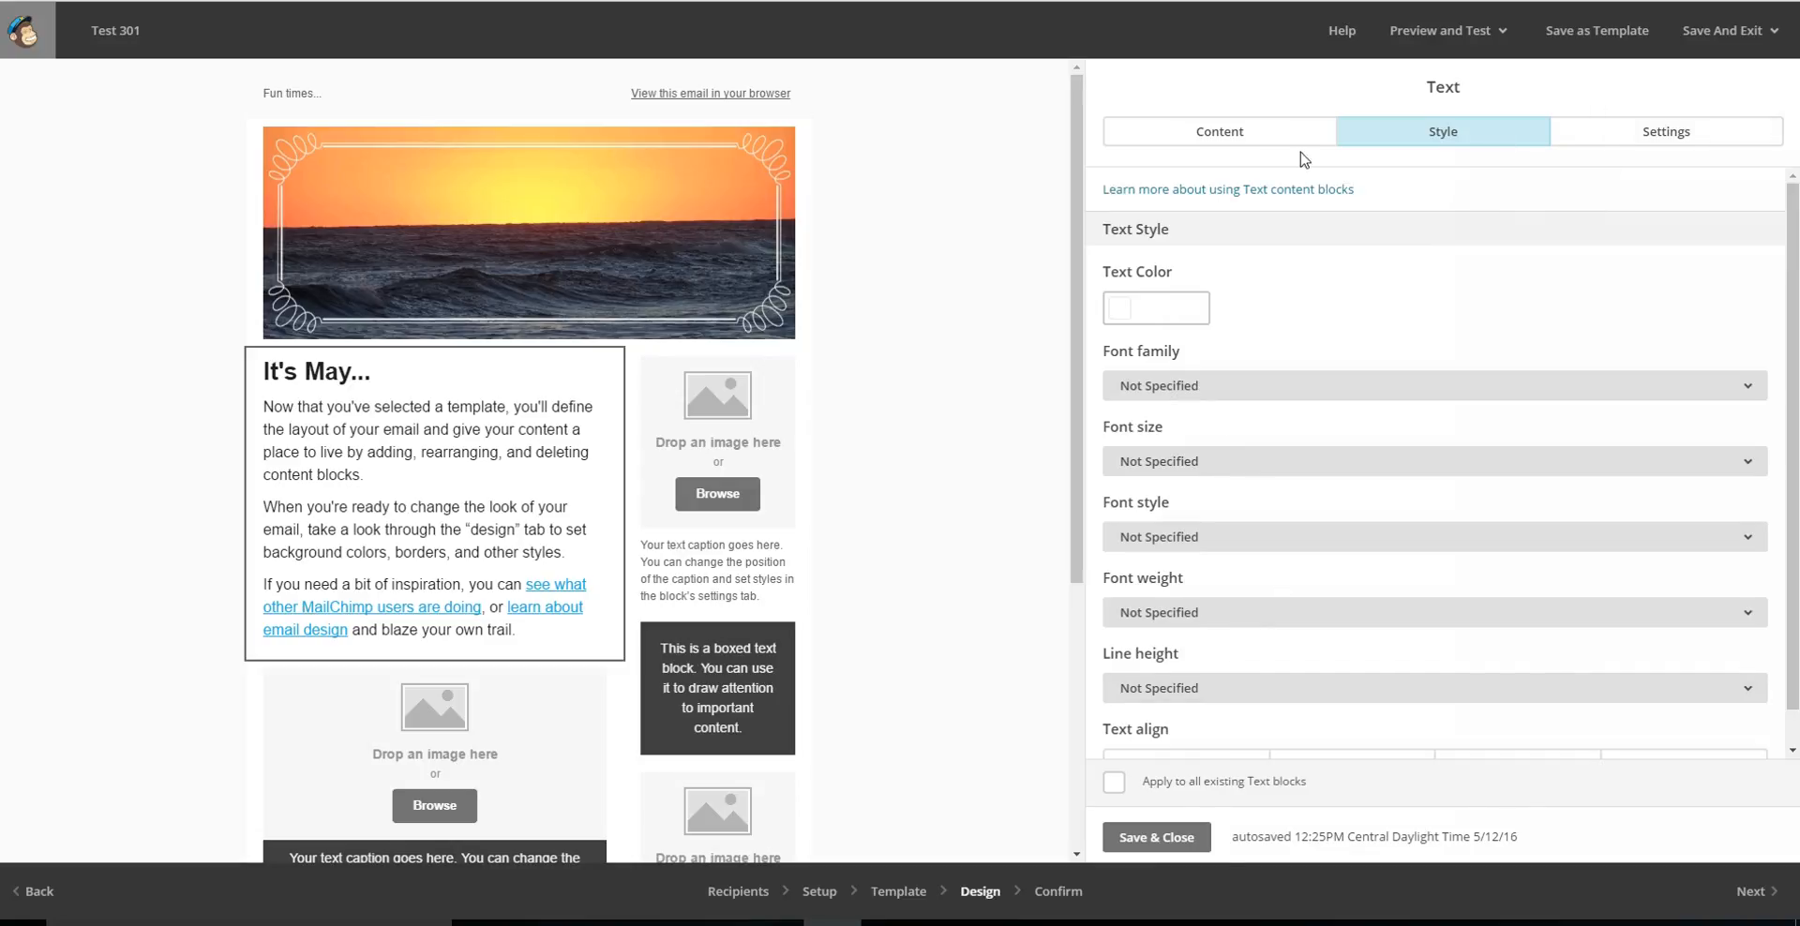
click(1242, 133)
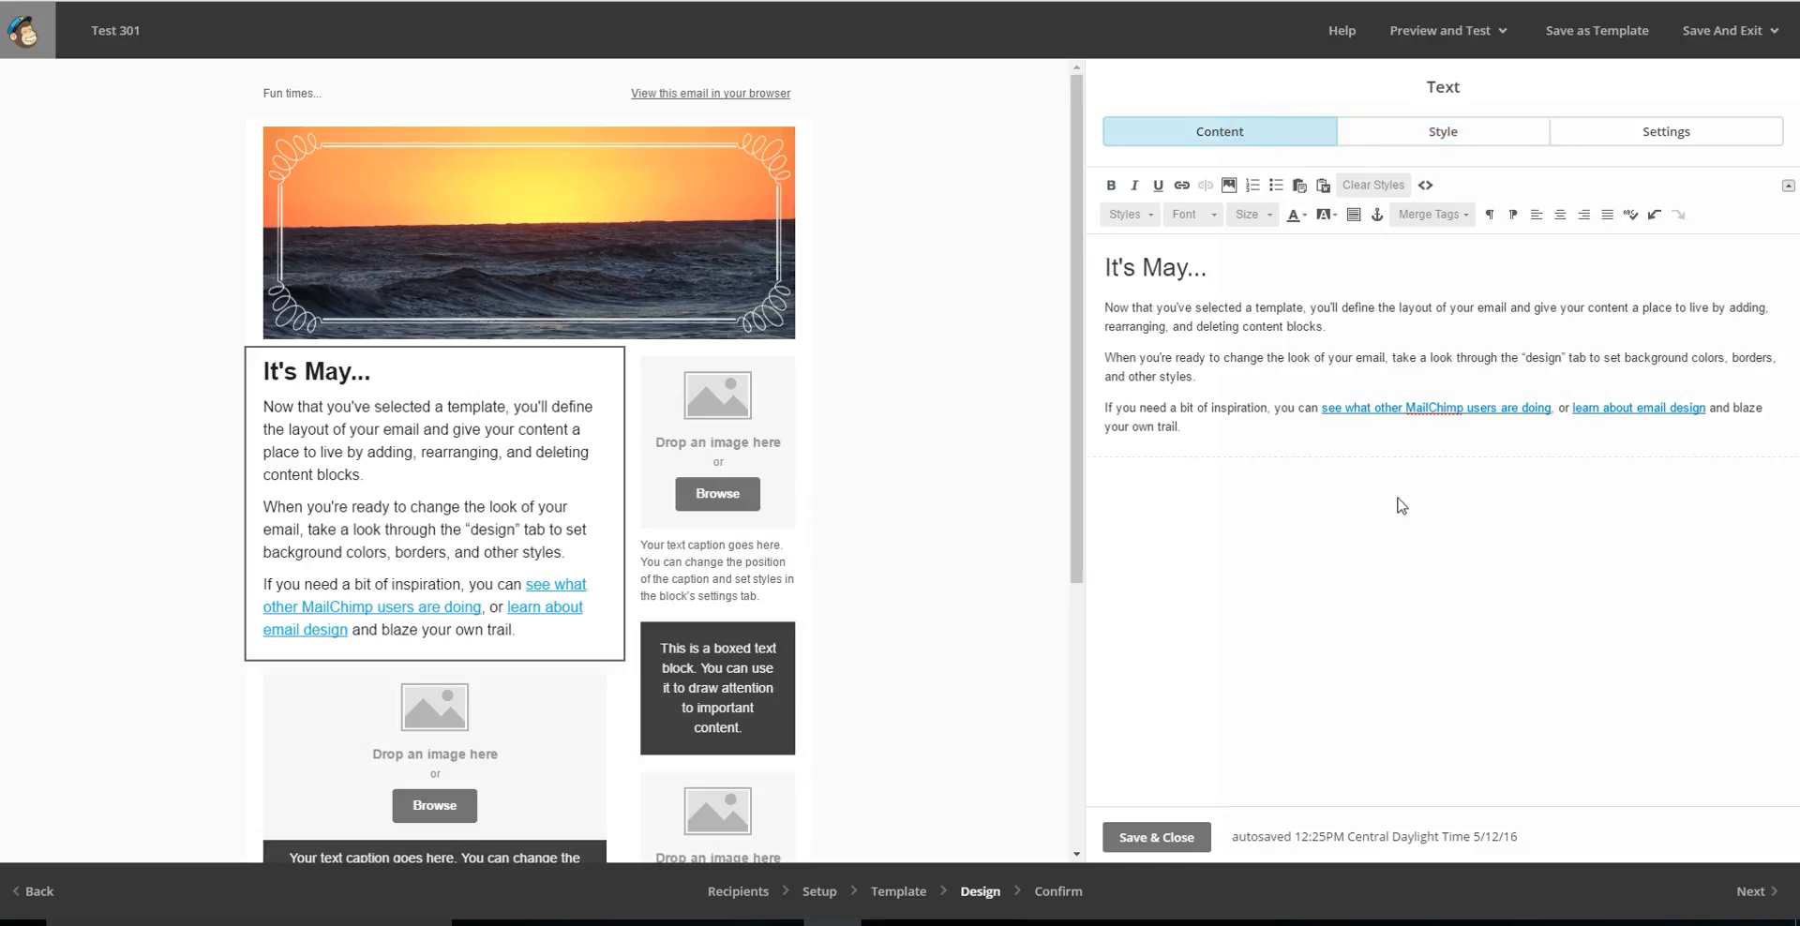
click(1500, 523)
click(1177, 836)
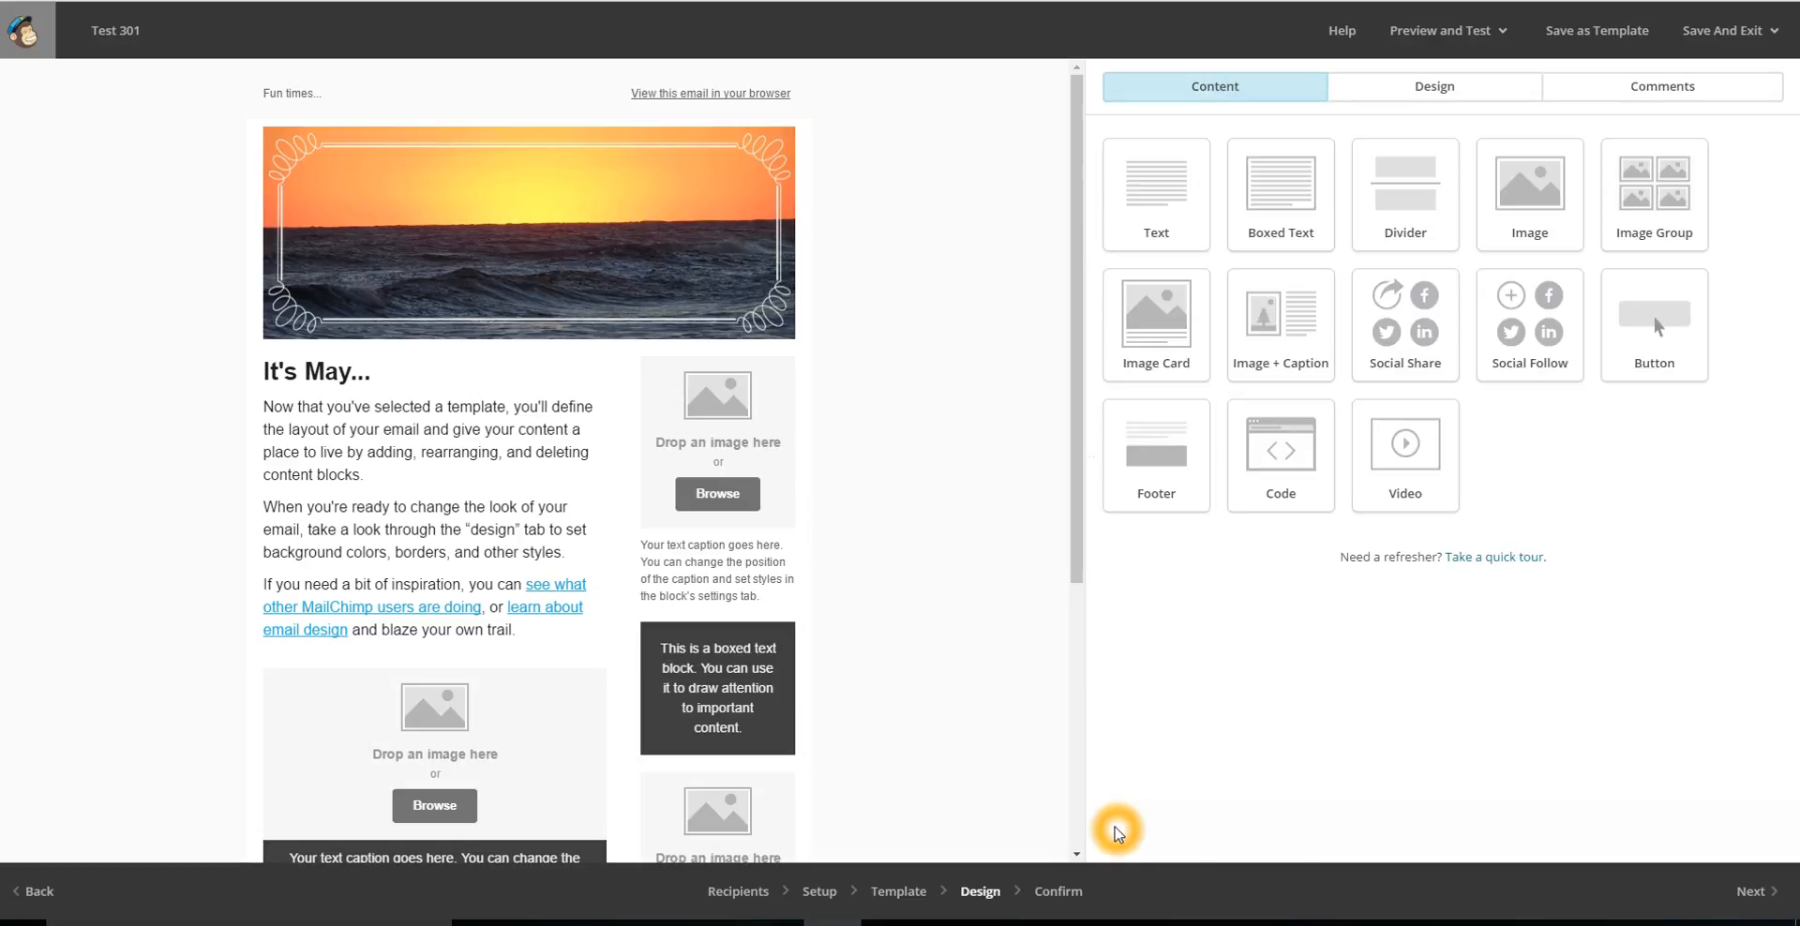
Fill the image placeholder of the sidebar's captioned image block with the stored picture art pics 058.
click(755, 442)
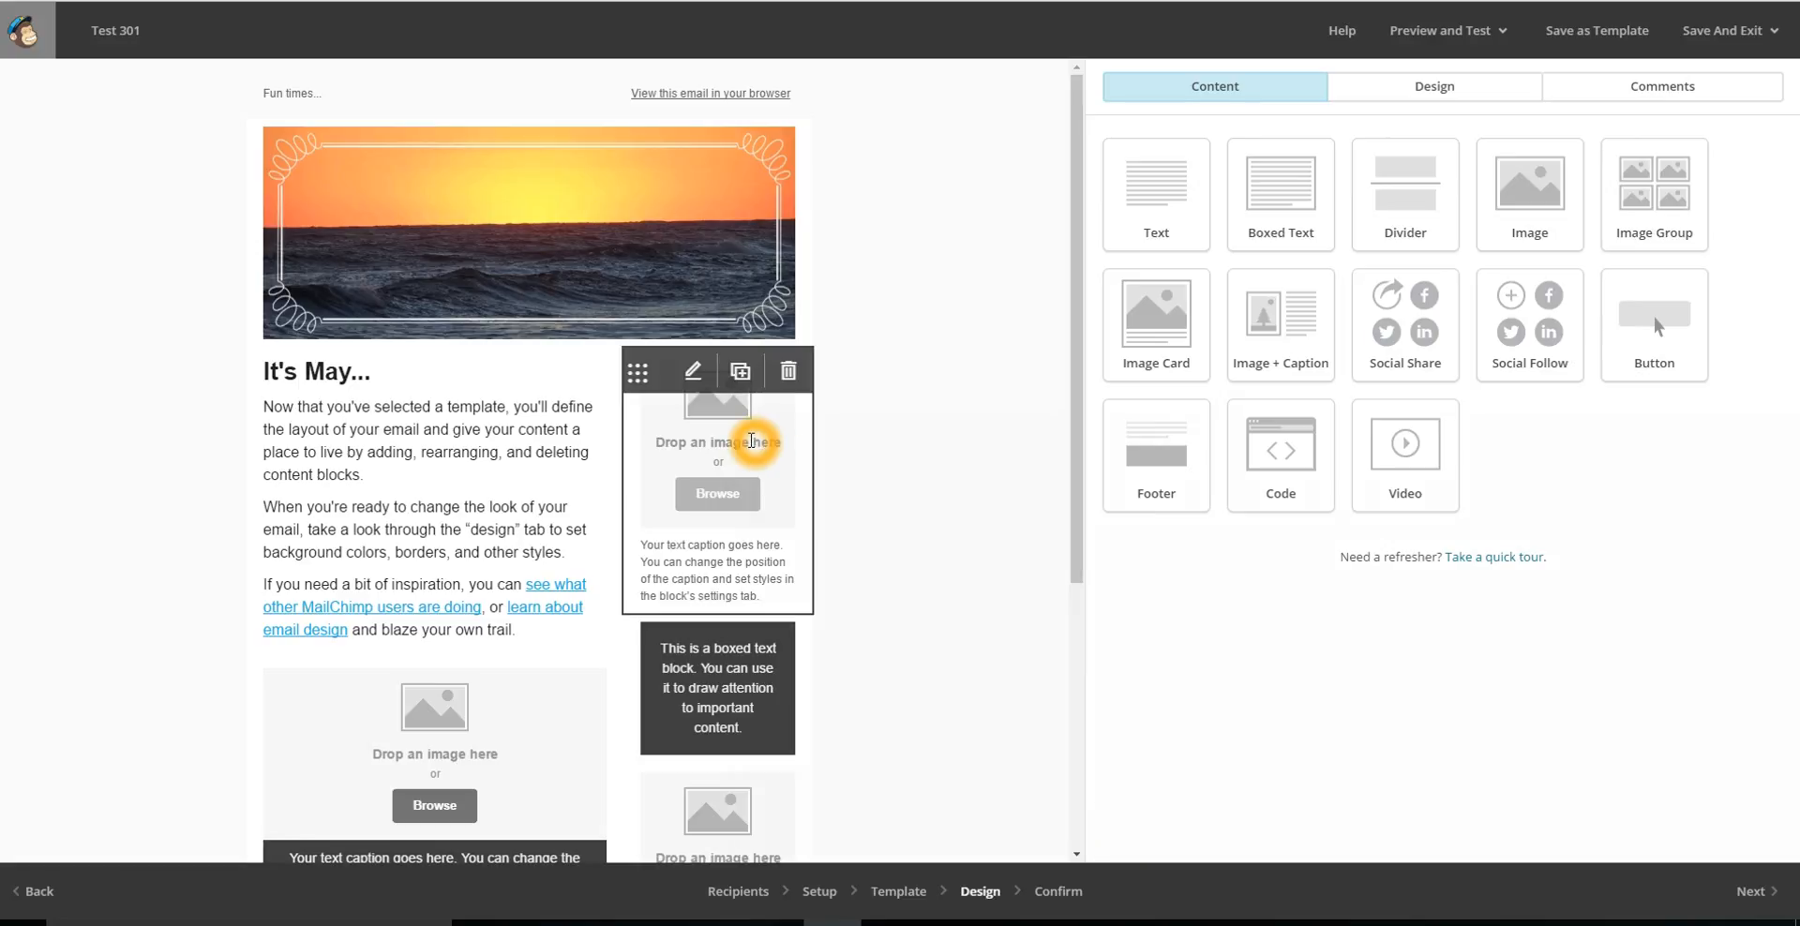
click(744, 448)
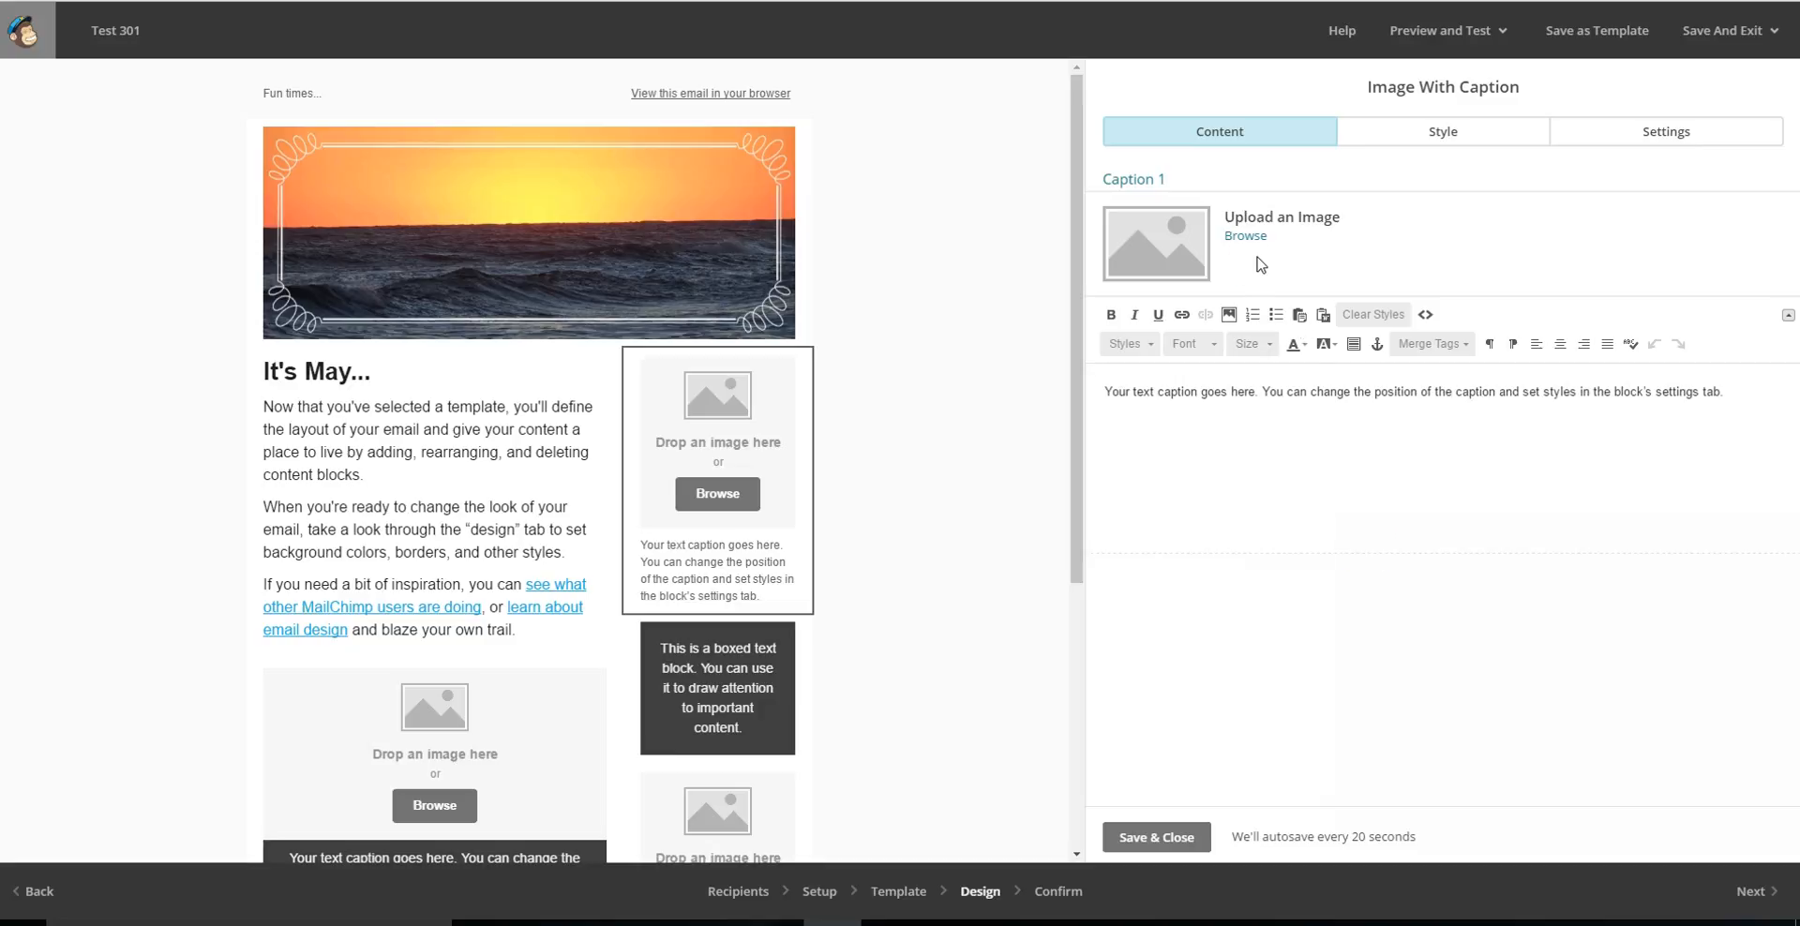
click(1247, 240)
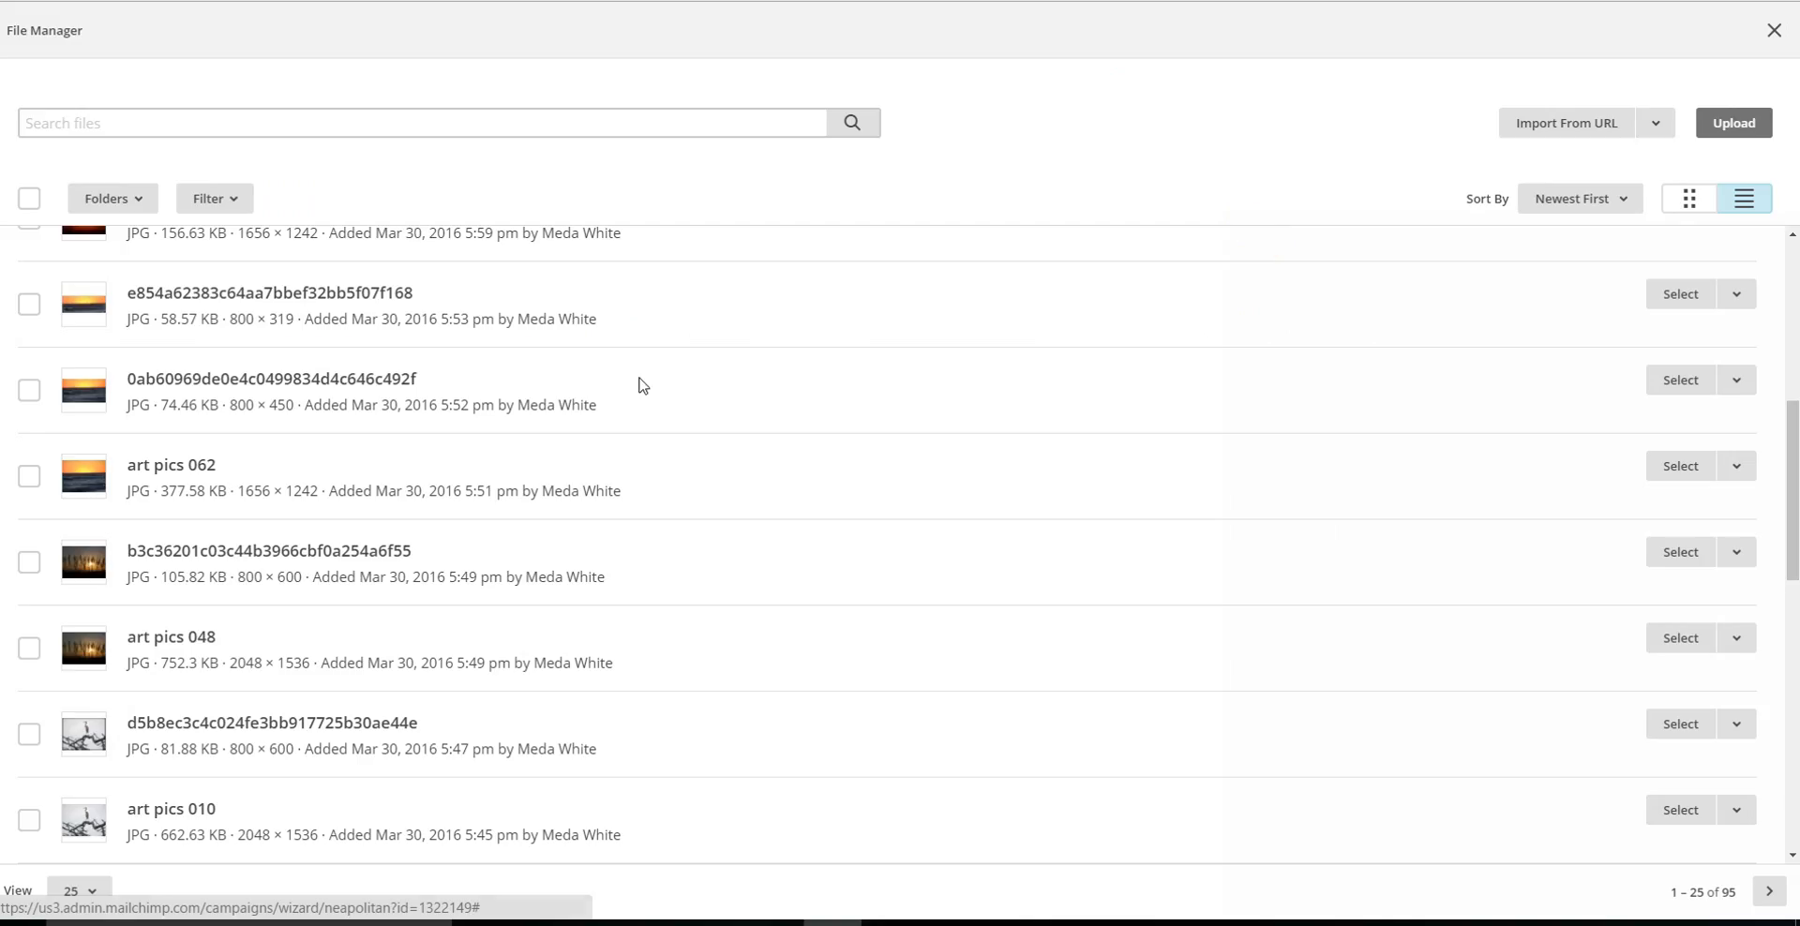
scroll(695, 470, up, 3)
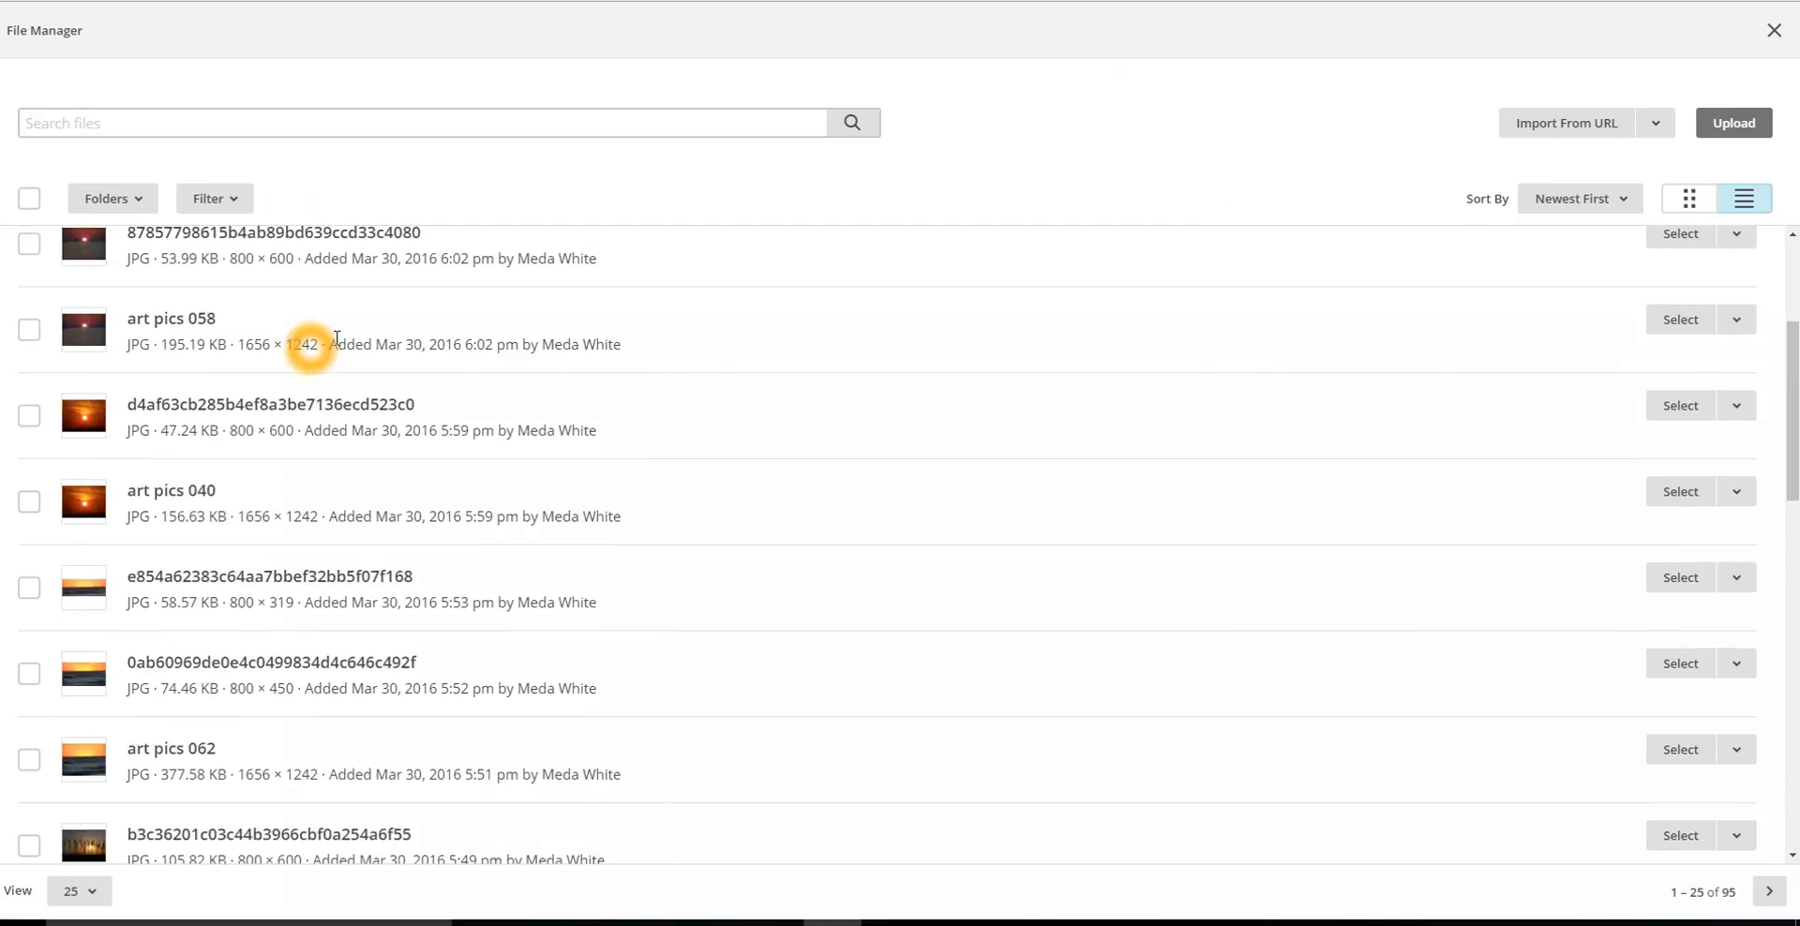
click(1679, 323)
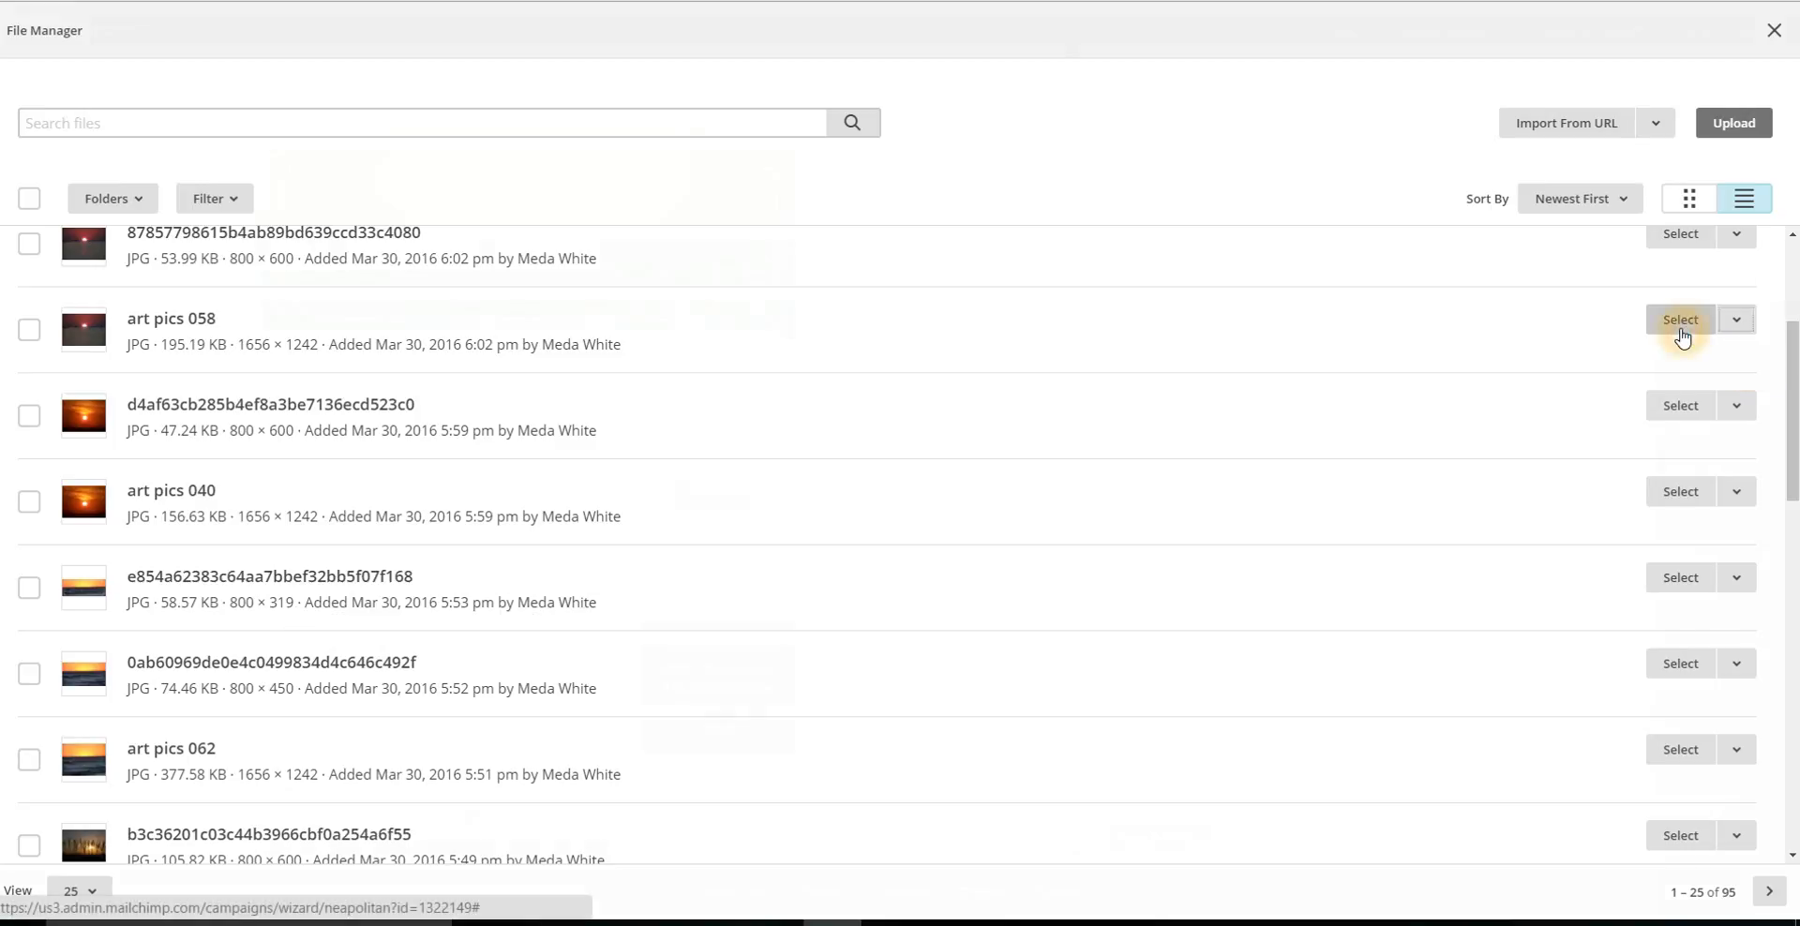
click(1690, 551)
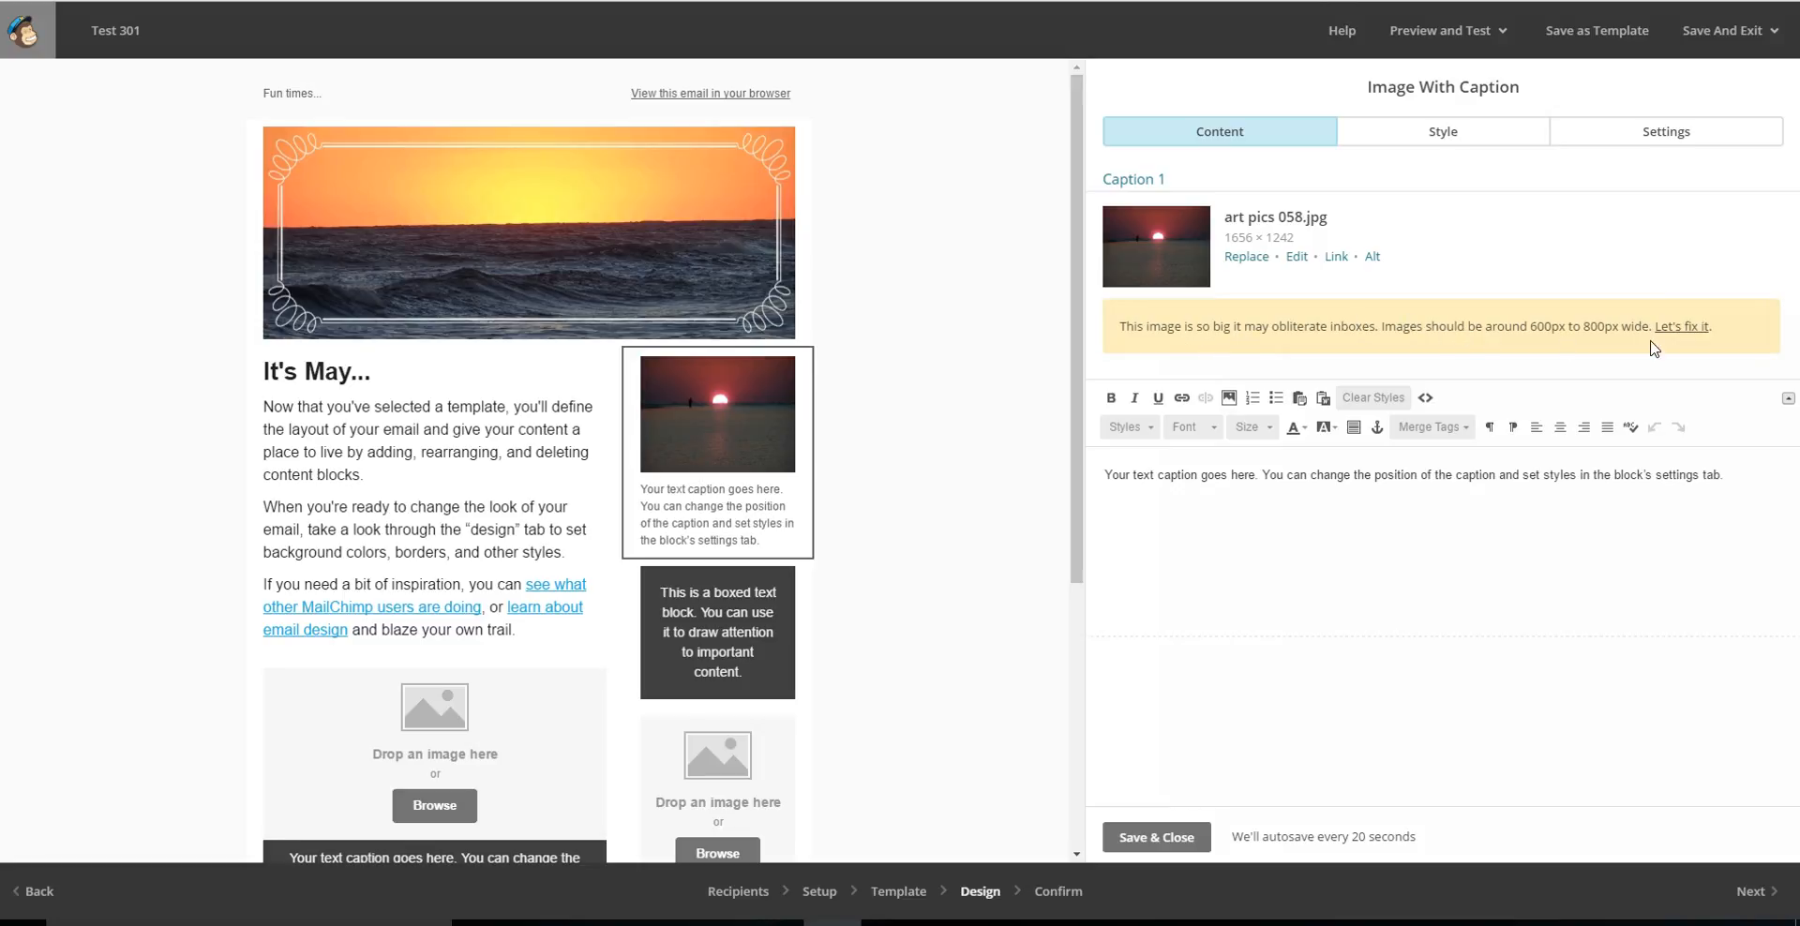
Resize the oversized sidebar sunset picture to 800 × 600 pixels, keeping its proportions locked.
click(1688, 330)
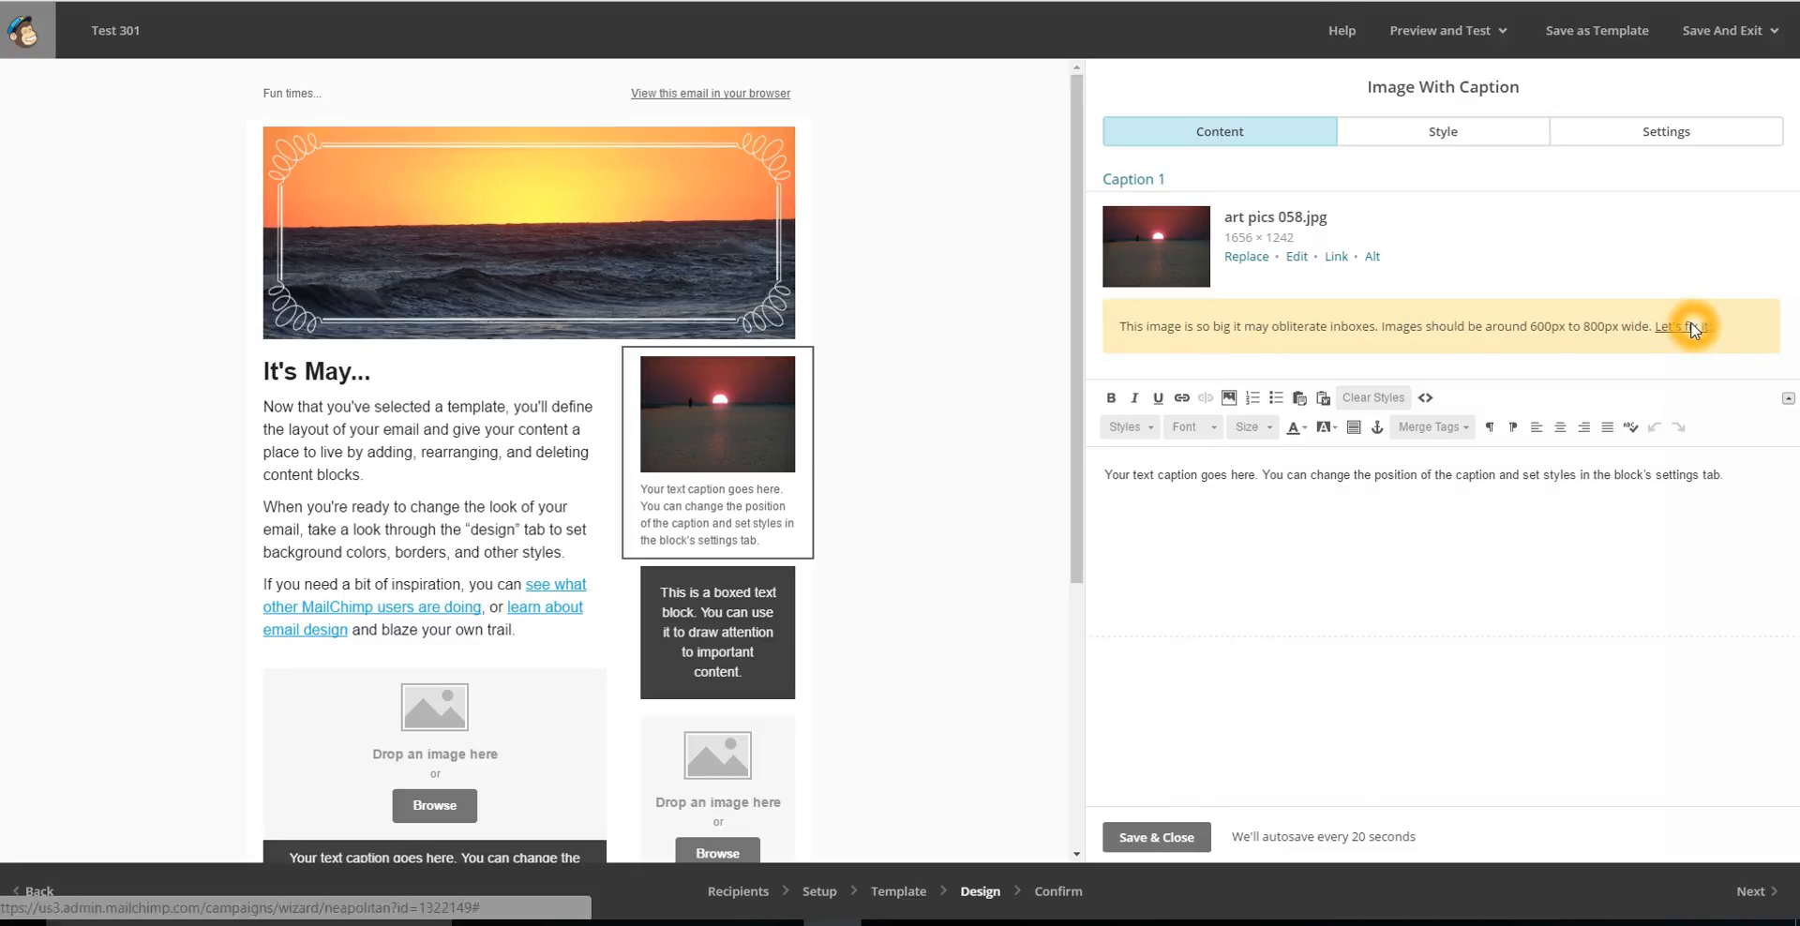
click(1691, 325)
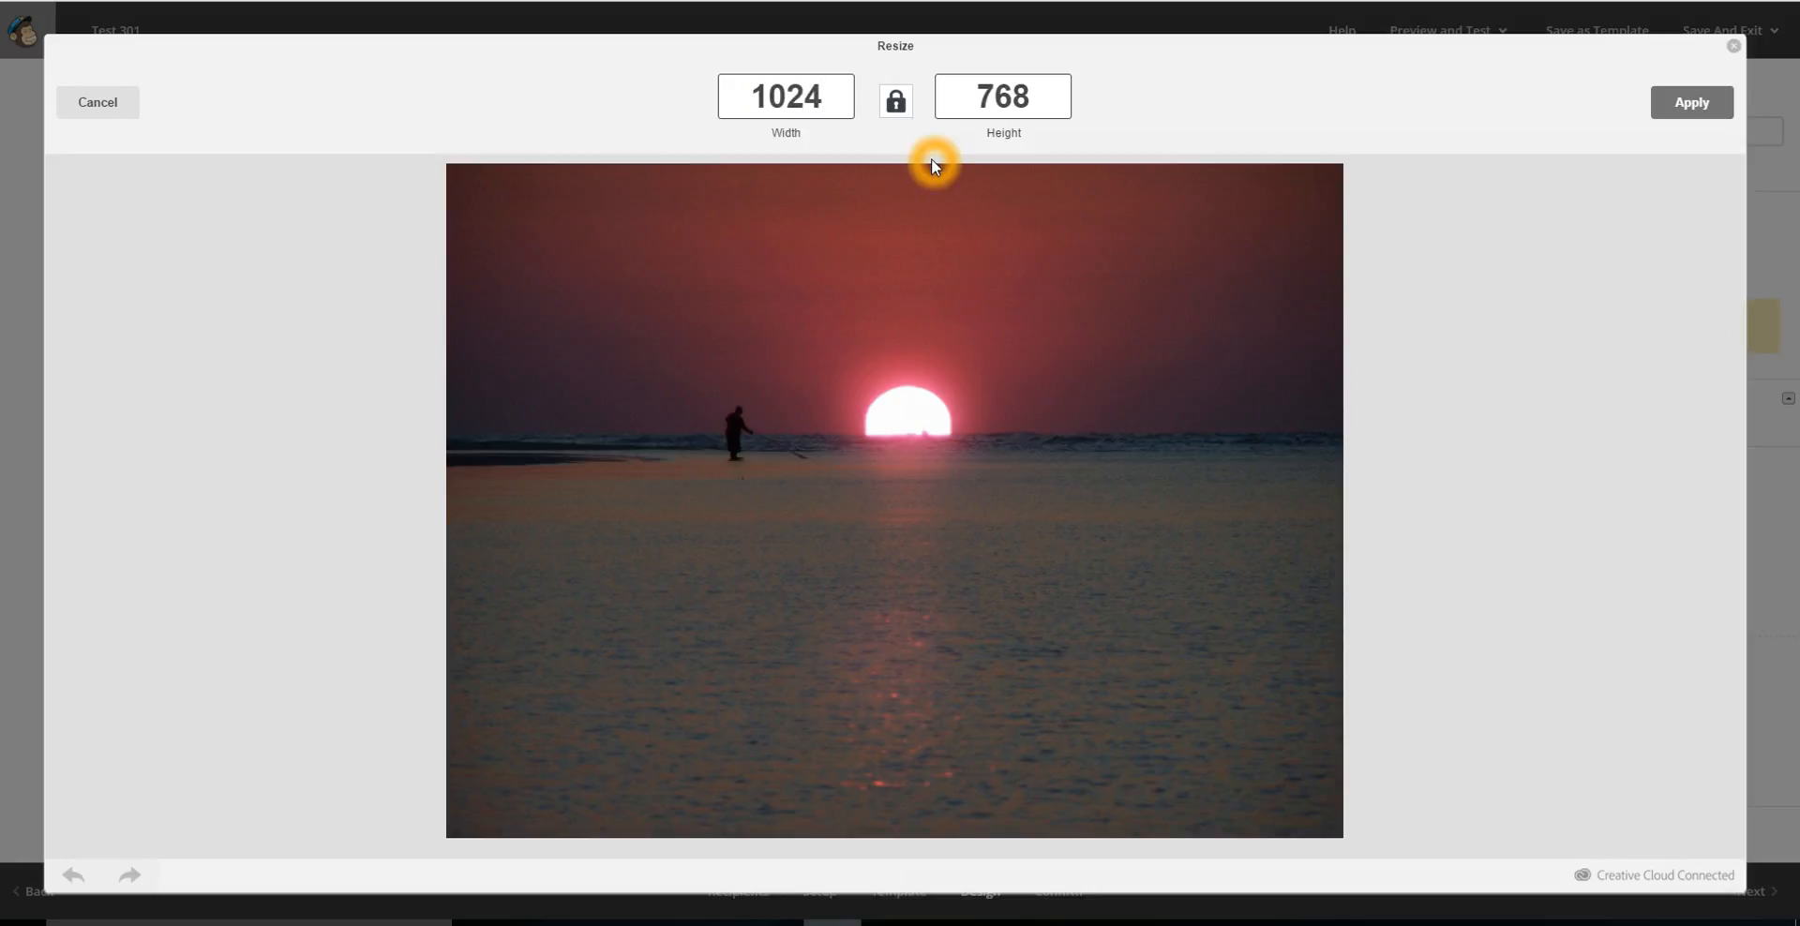
drag(846, 105, 708, 127)
key(Left)
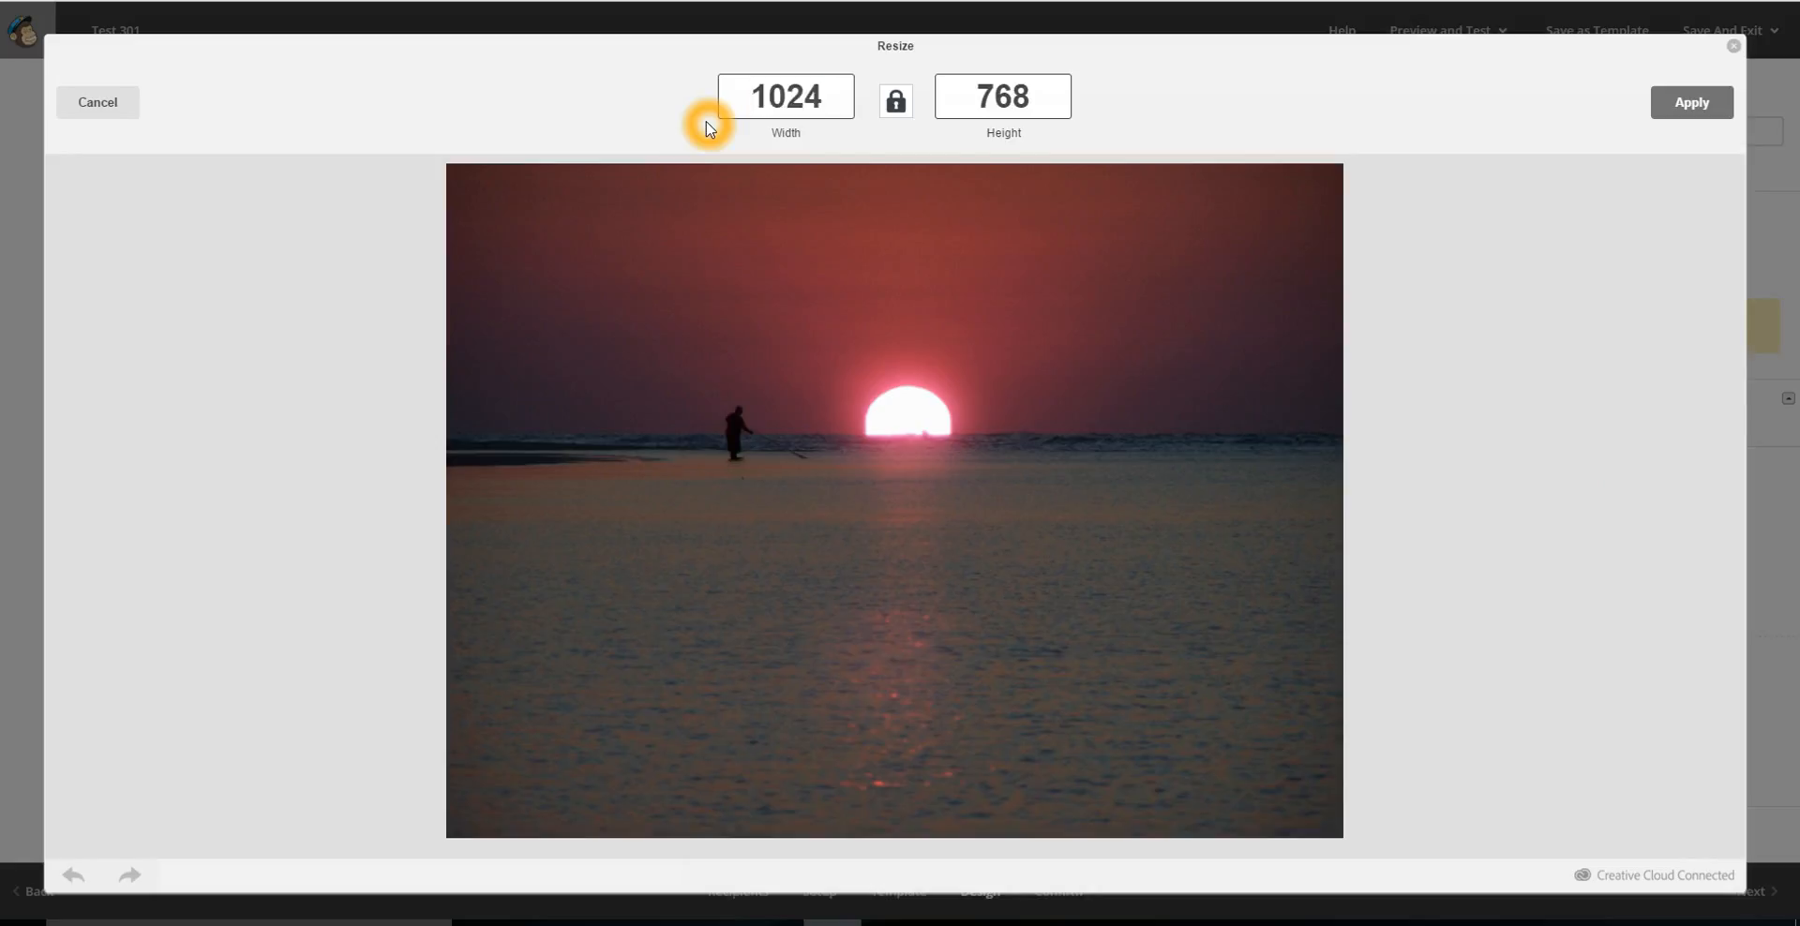
drag(848, 93, 758, 114)
text(800)
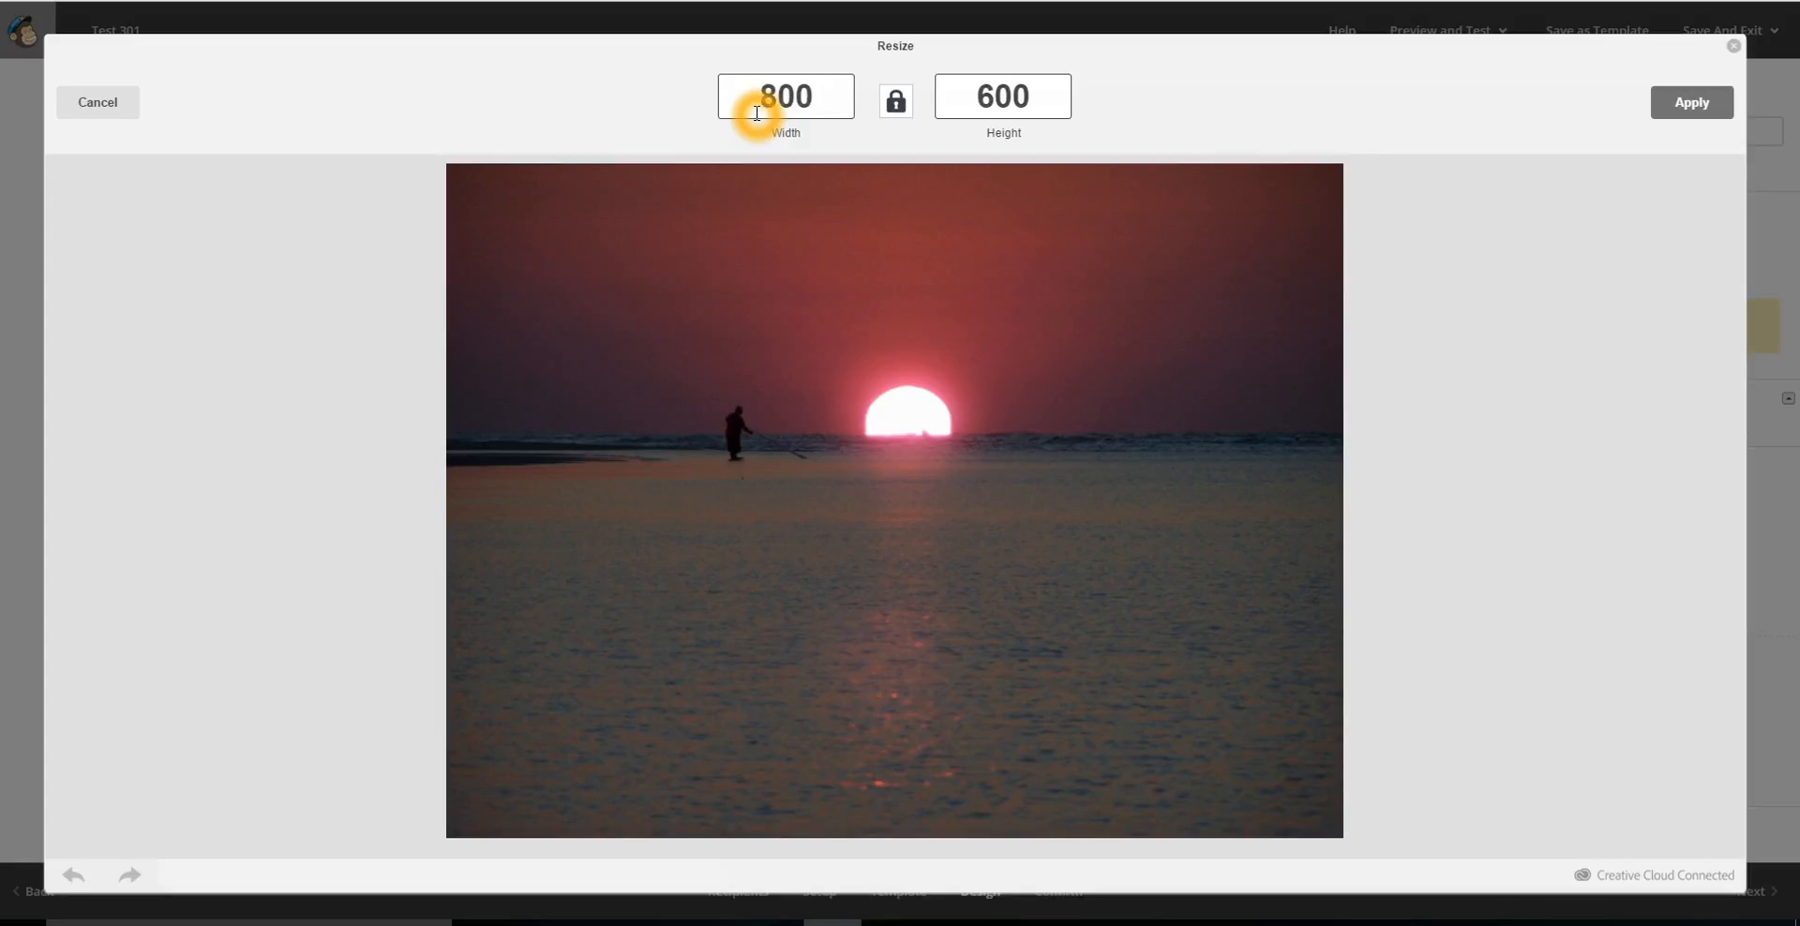
click(1686, 104)
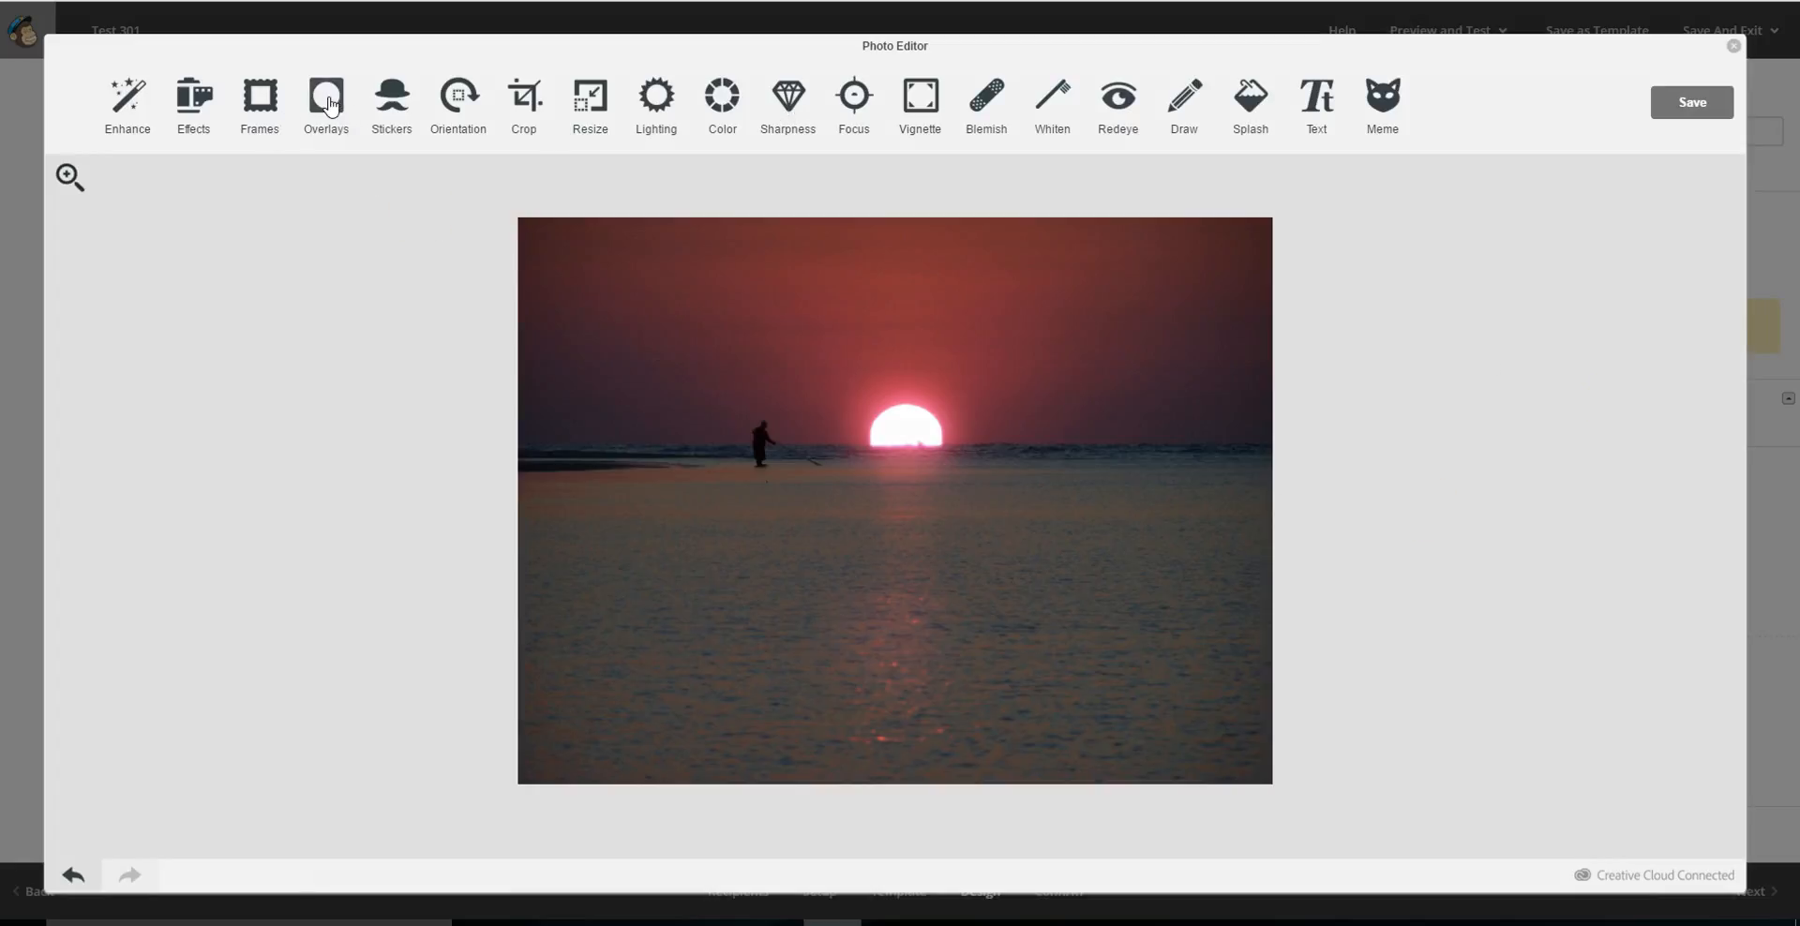
Examine the stickers, frames and effects offered by the photo editor for the sunset picture.
click(399, 106)
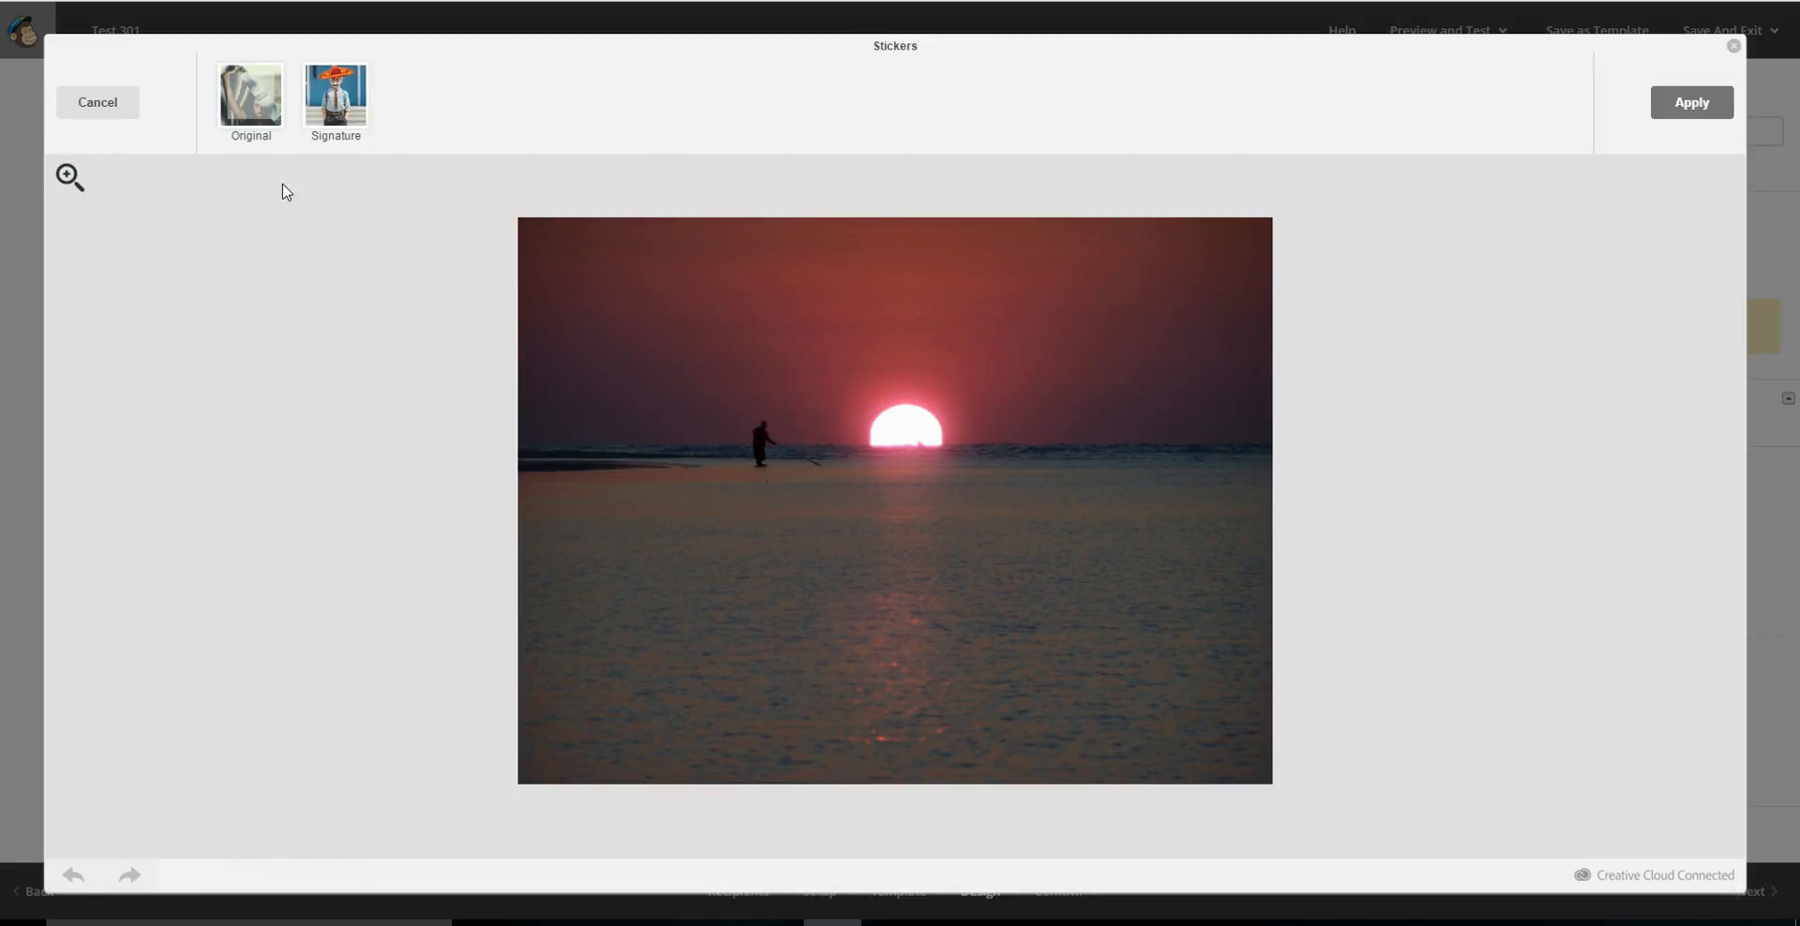
click(97, 102)
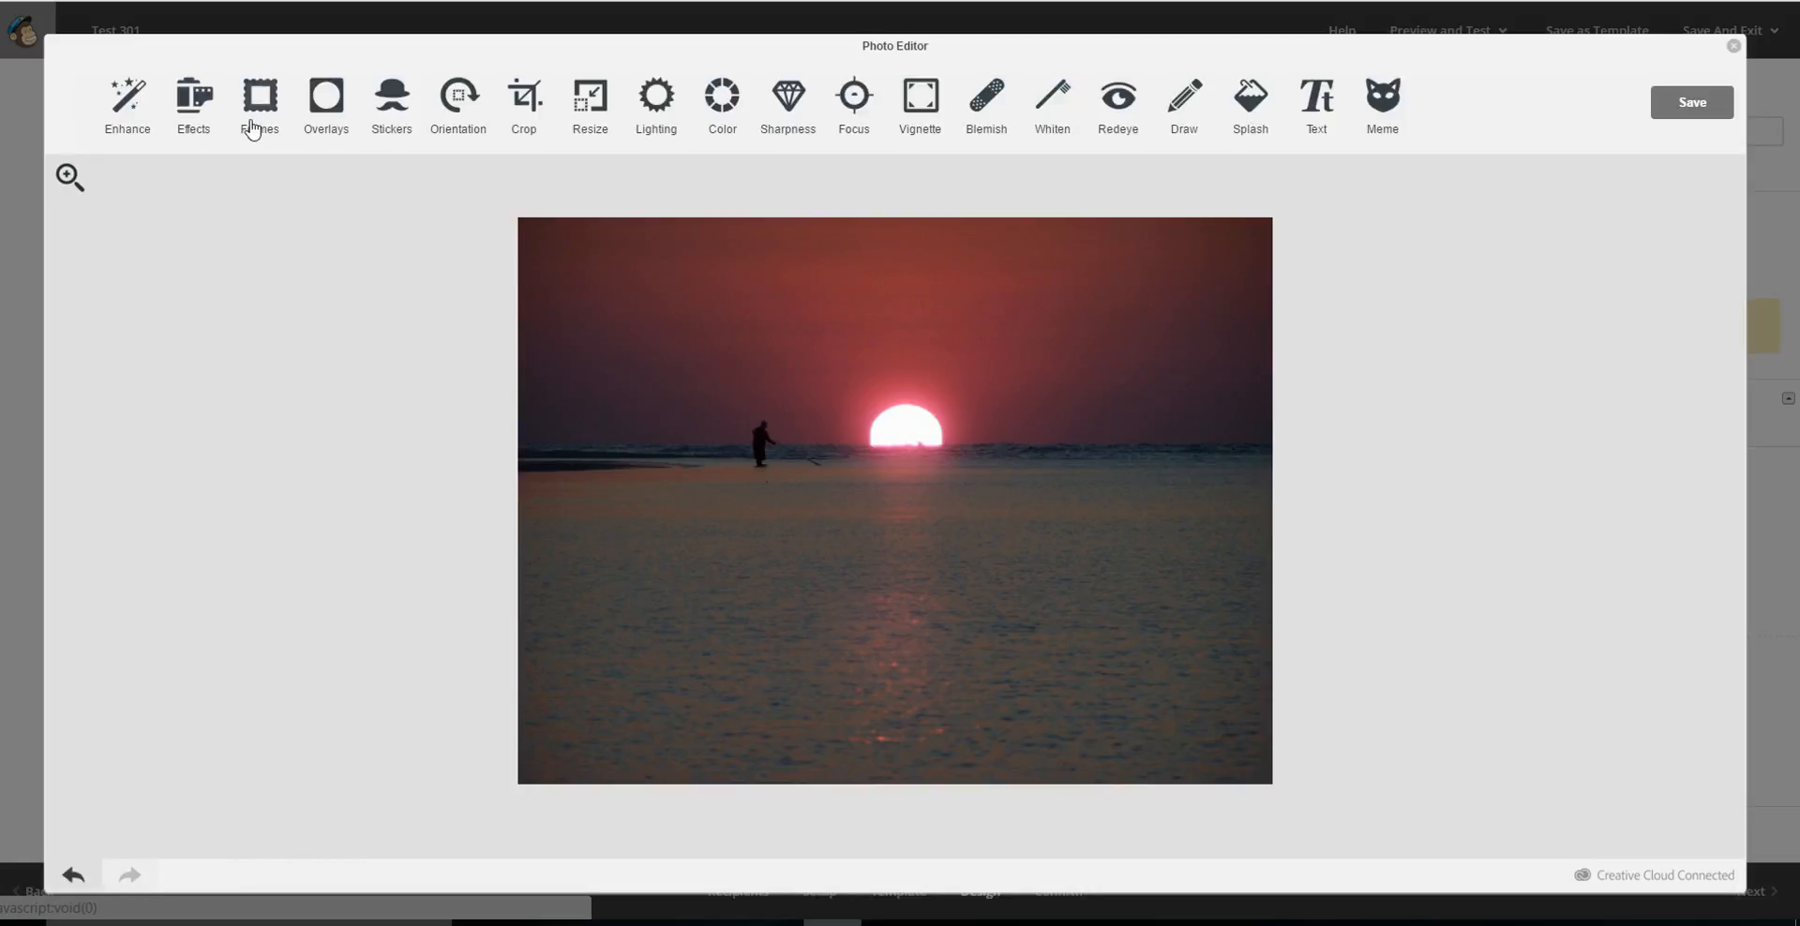
click(253, 98)
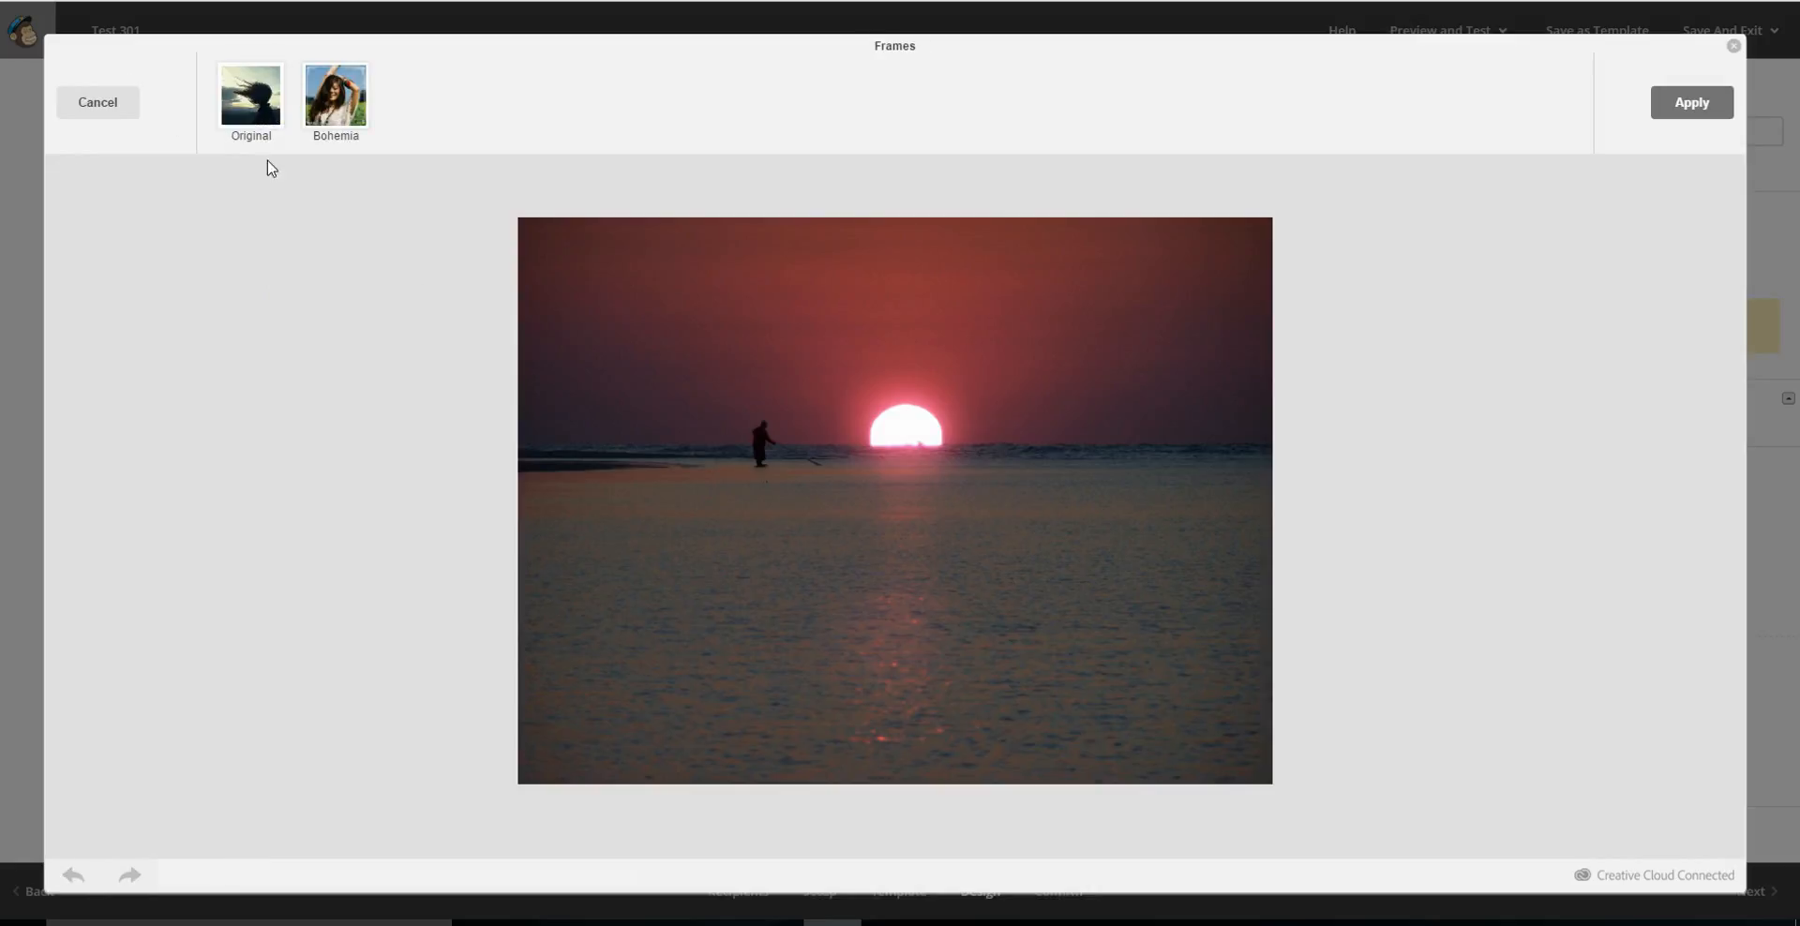
click(98, 102)
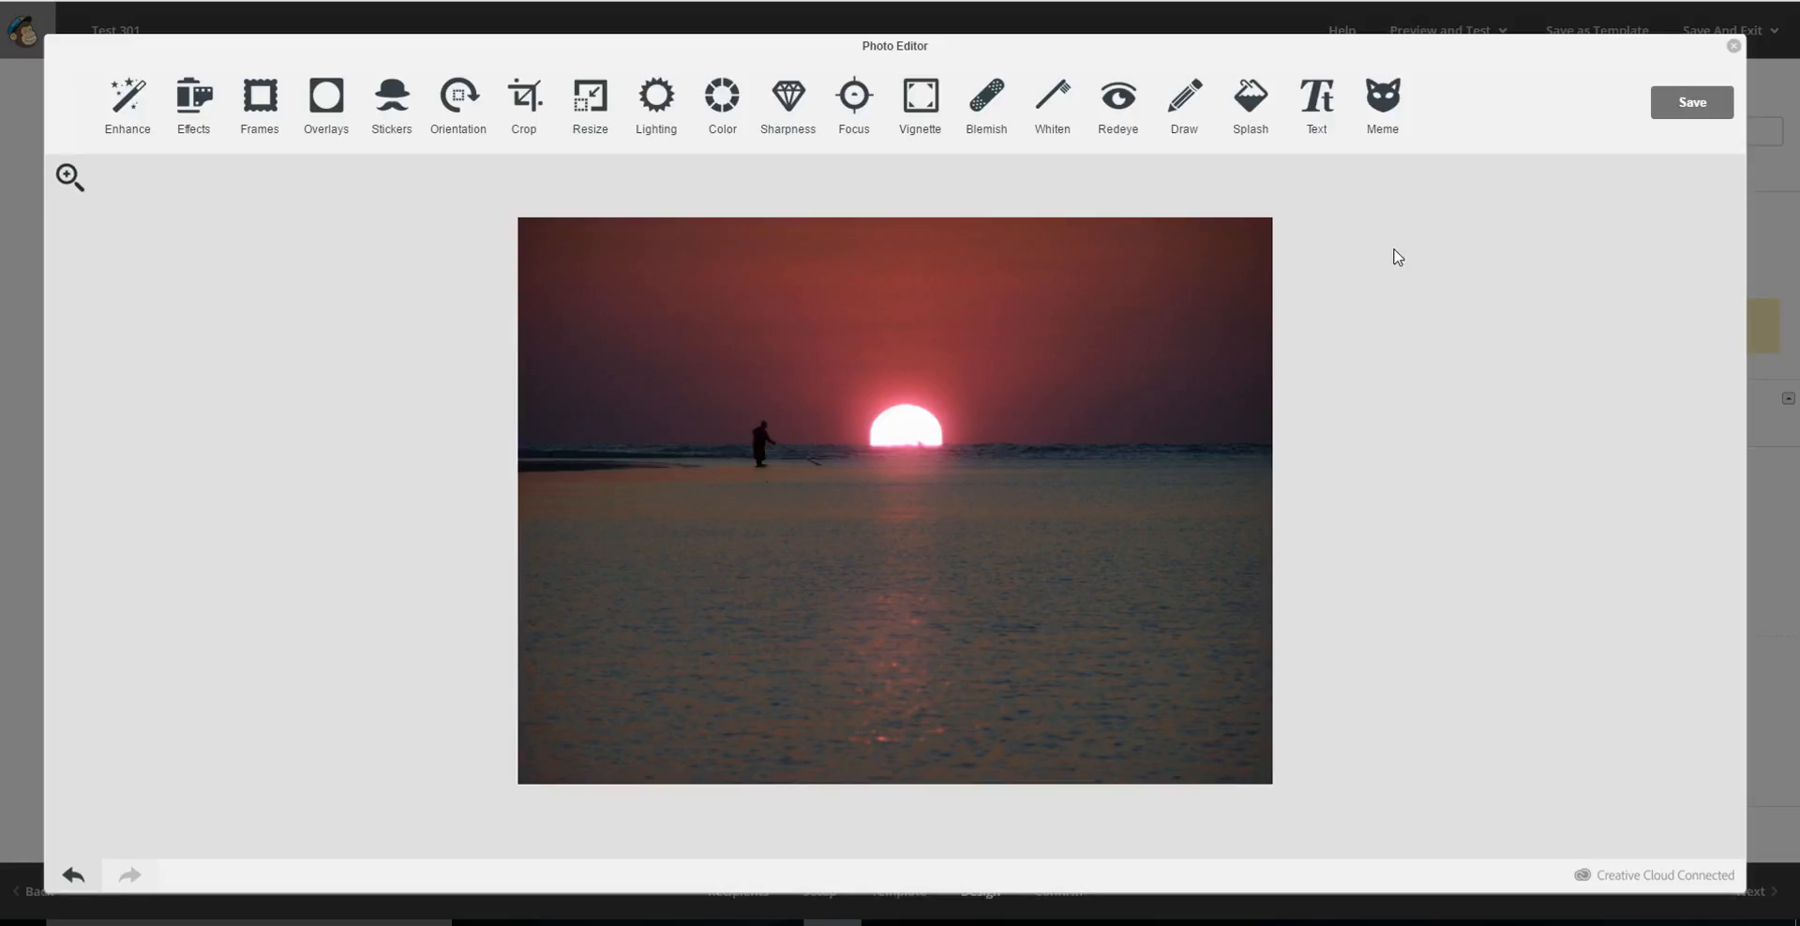
click(164, 153)
click(194, 98)
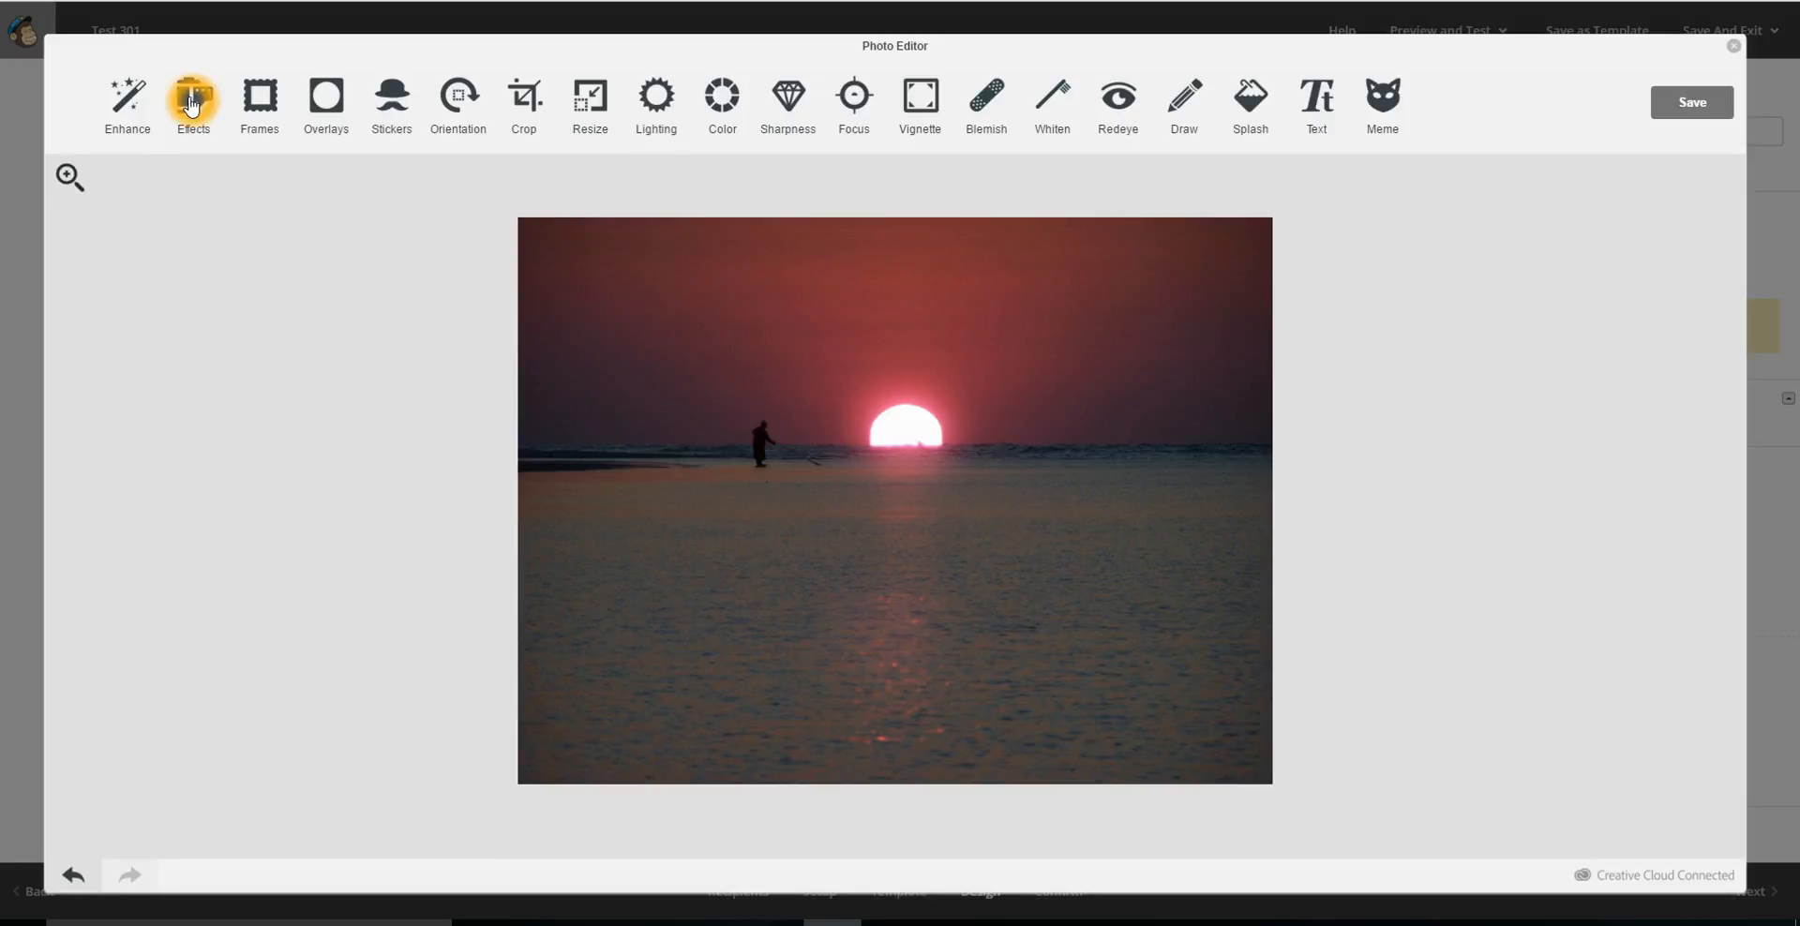
click(1538, 414)
Save the resized sunset picture back into the sidebar's captioned image block.
click(1689, 109)
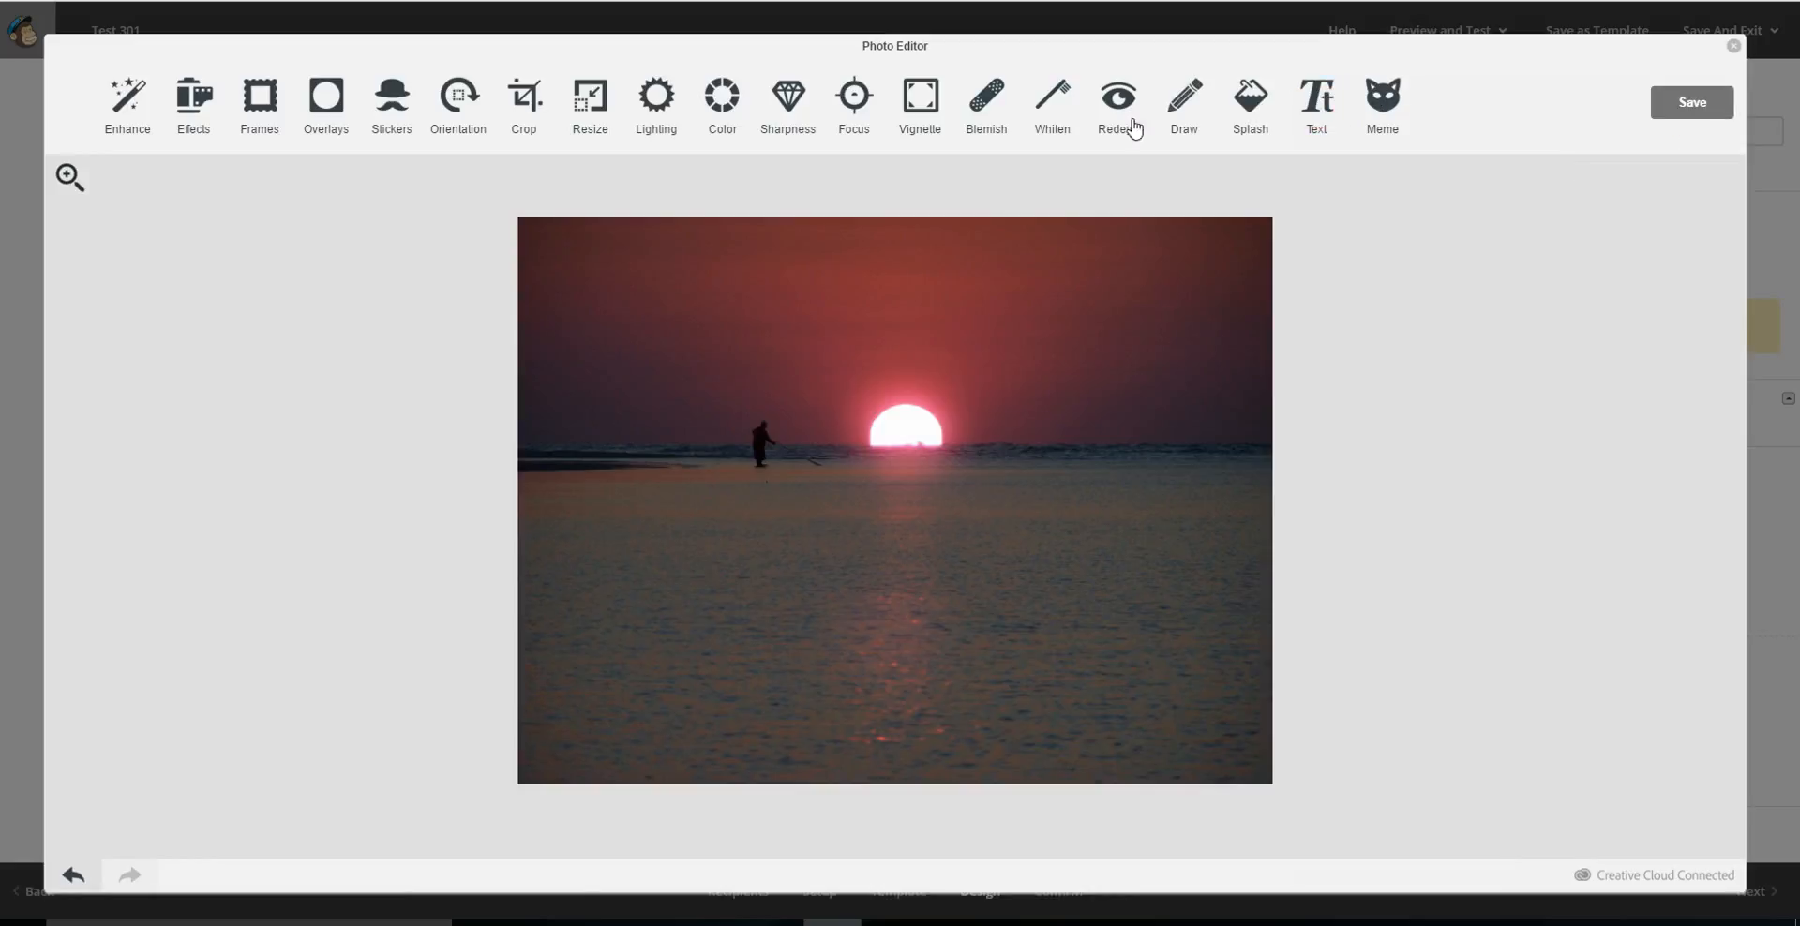
click(1691, 105)
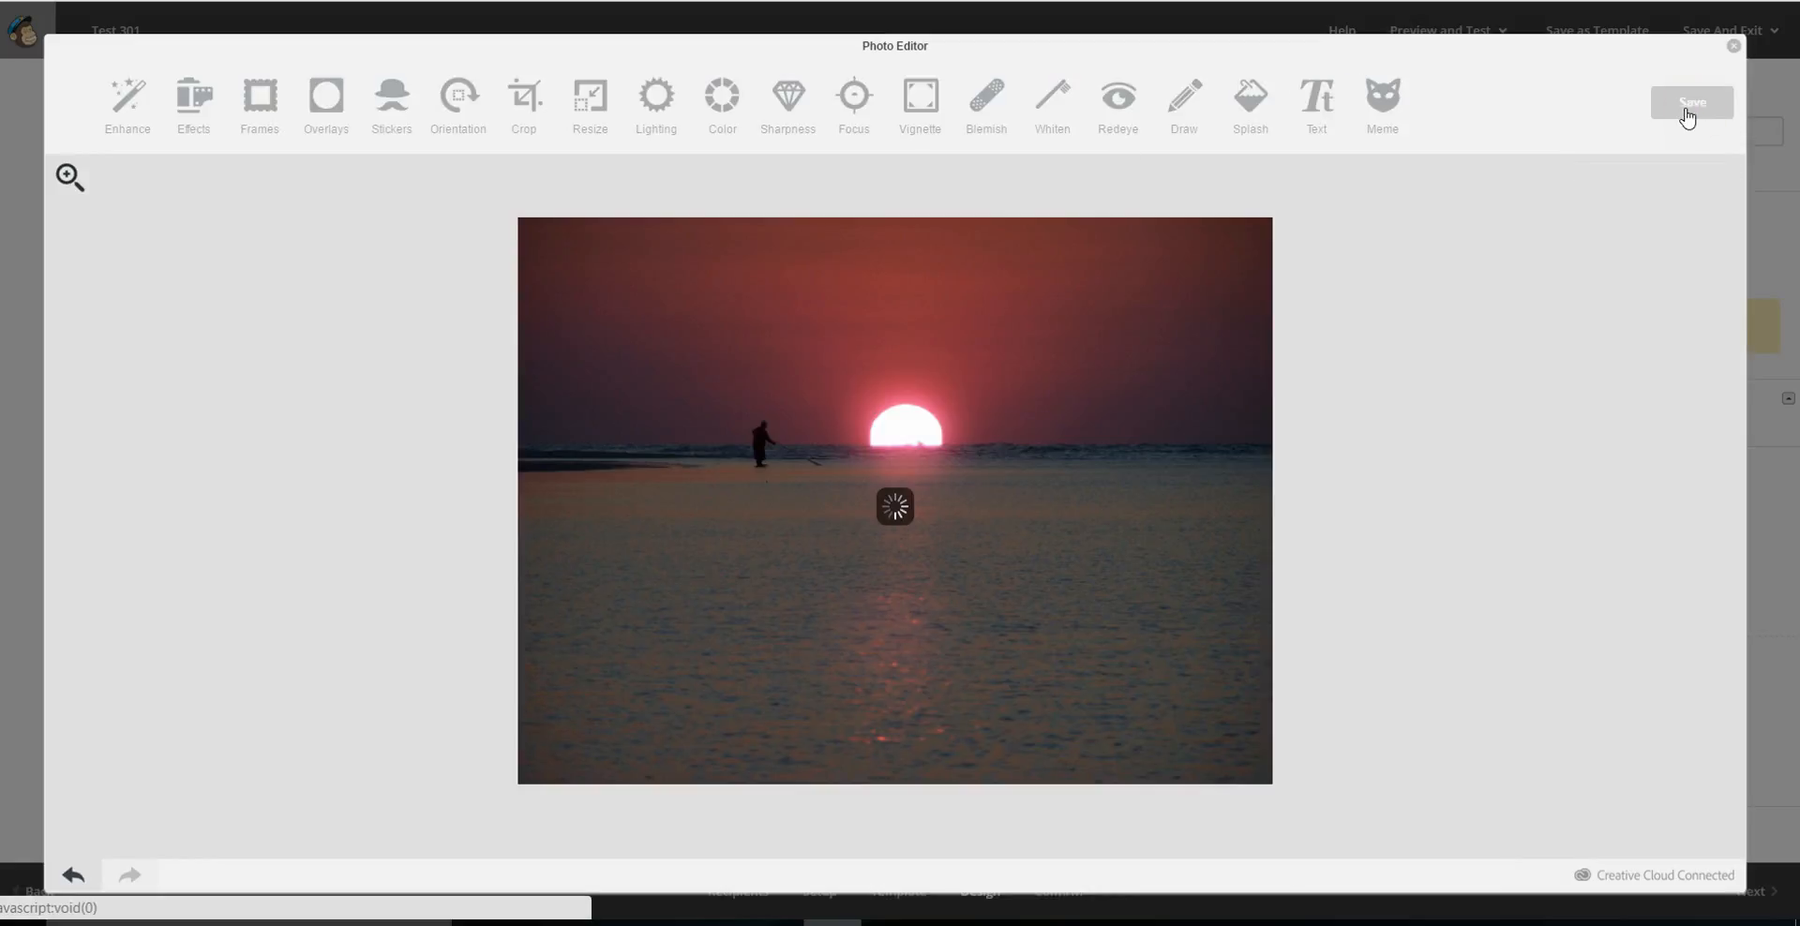
click(1506, 507)
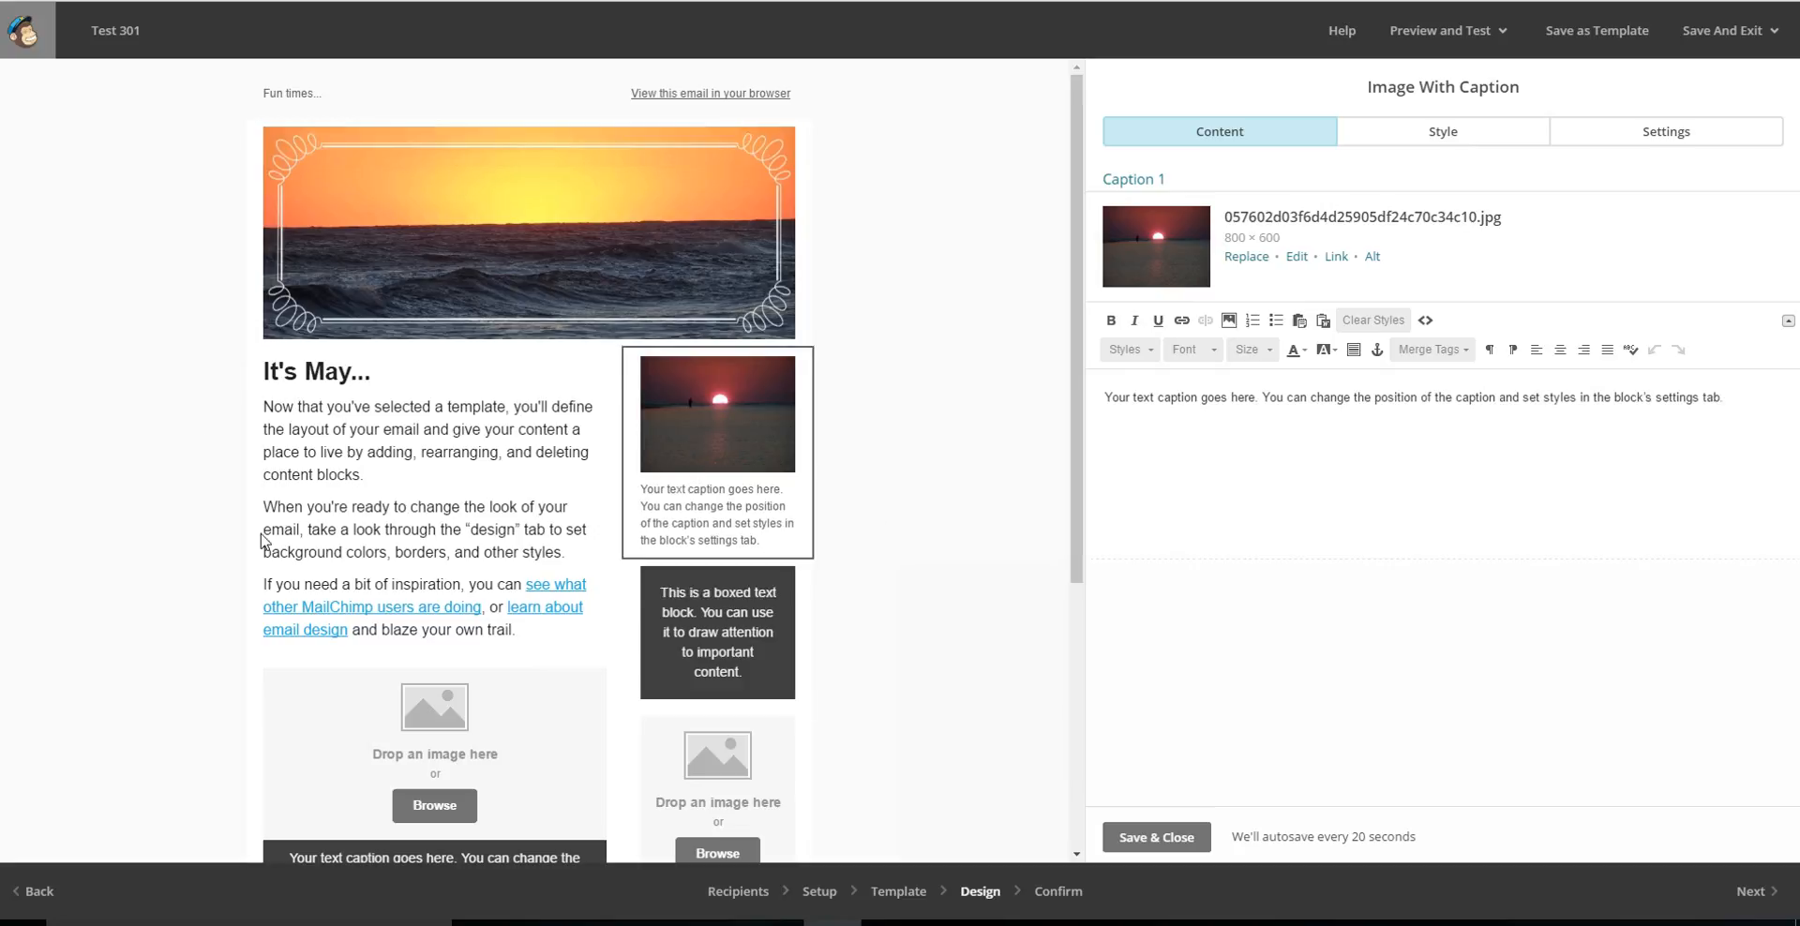
Replace the placeholder caption under the sidebar sunset picture with "Pretty Sunser" and centre it.
click(1465, 678)
drag(1733, 396, 1104, 409)
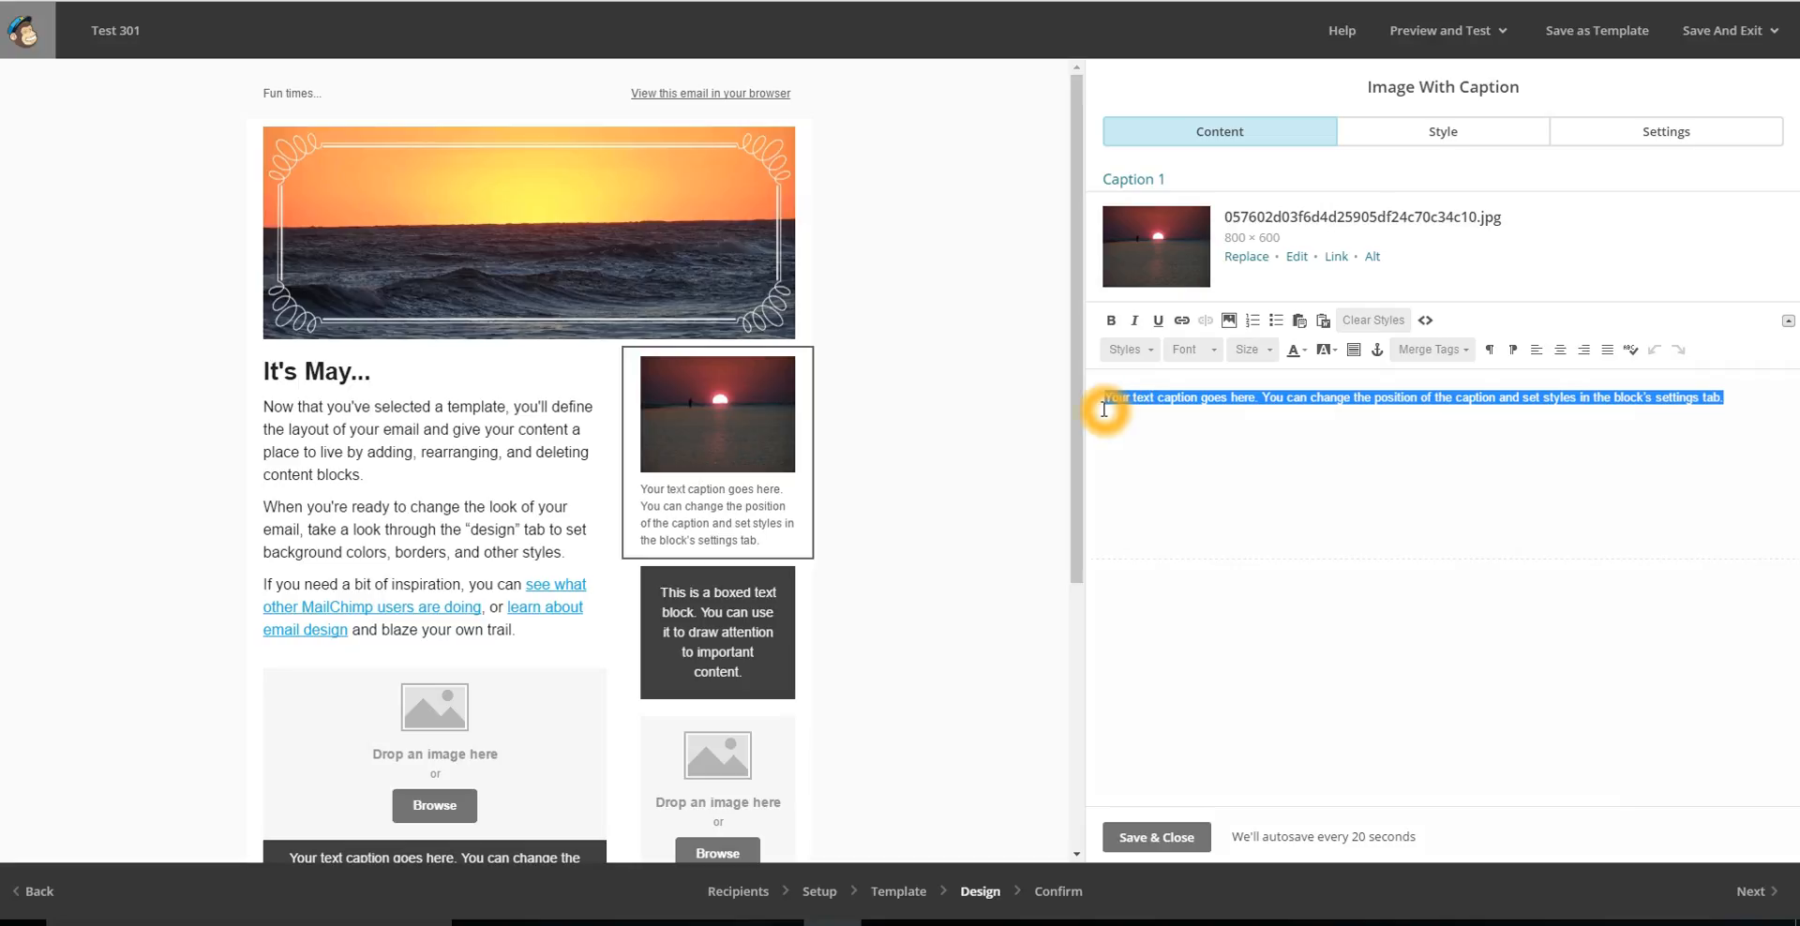
text(Pretty Sunser)
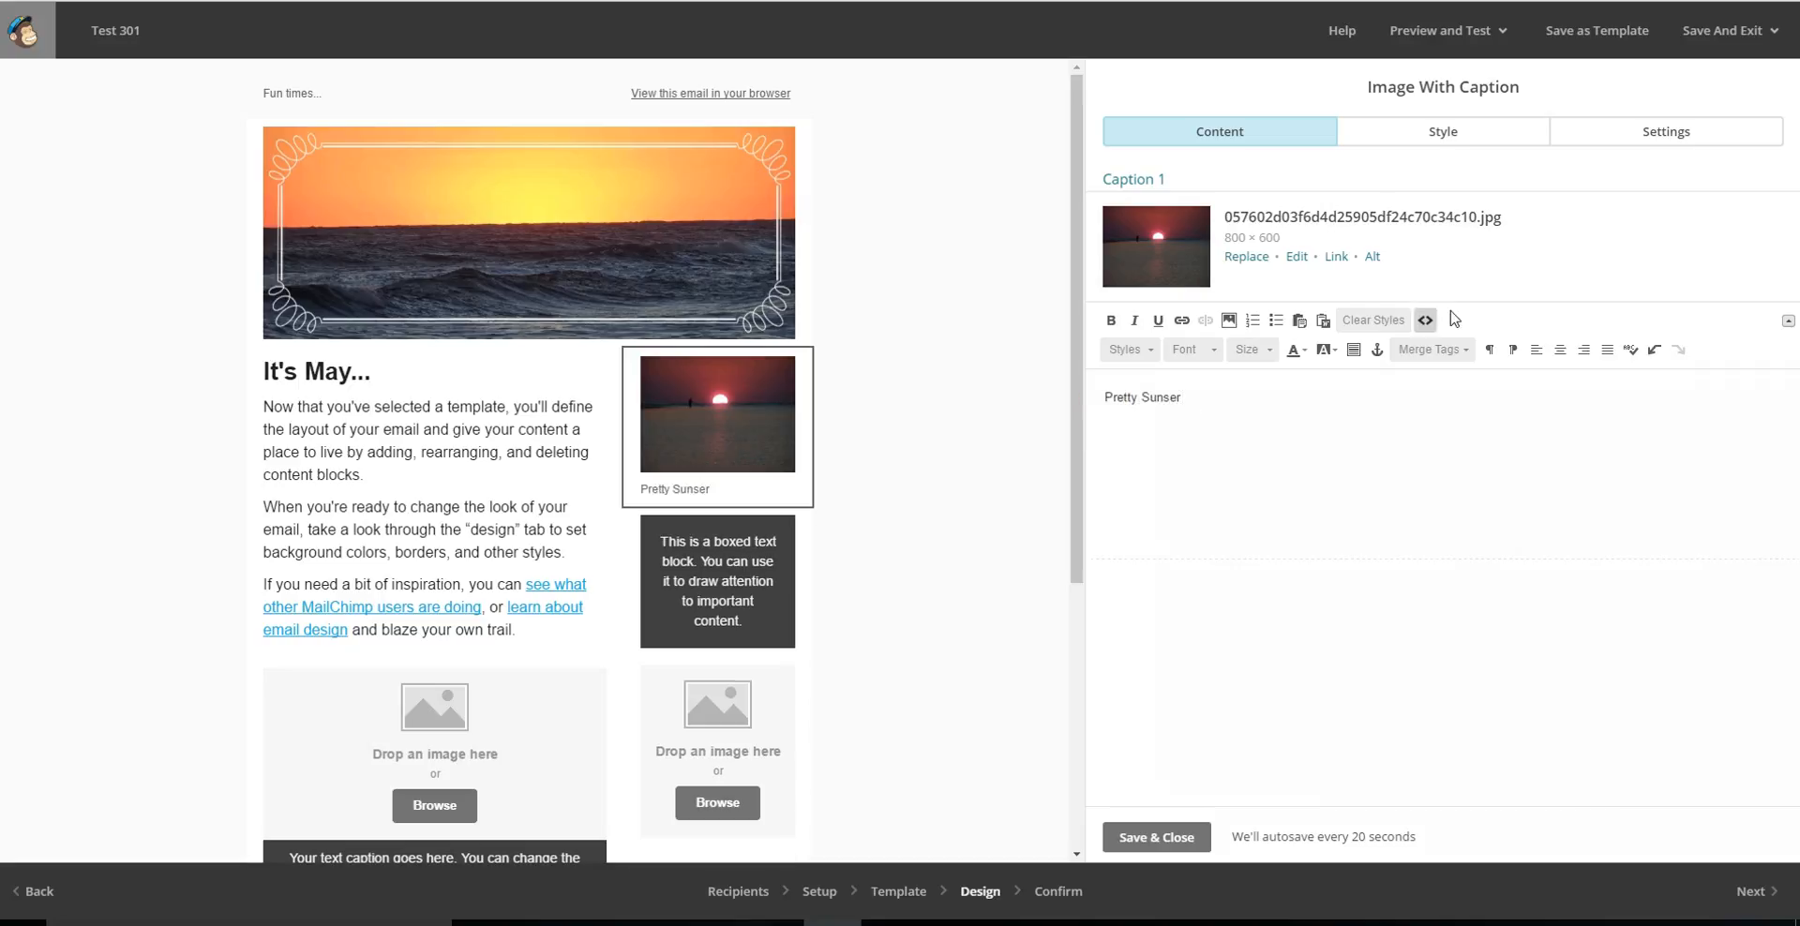
click(1559, 350)
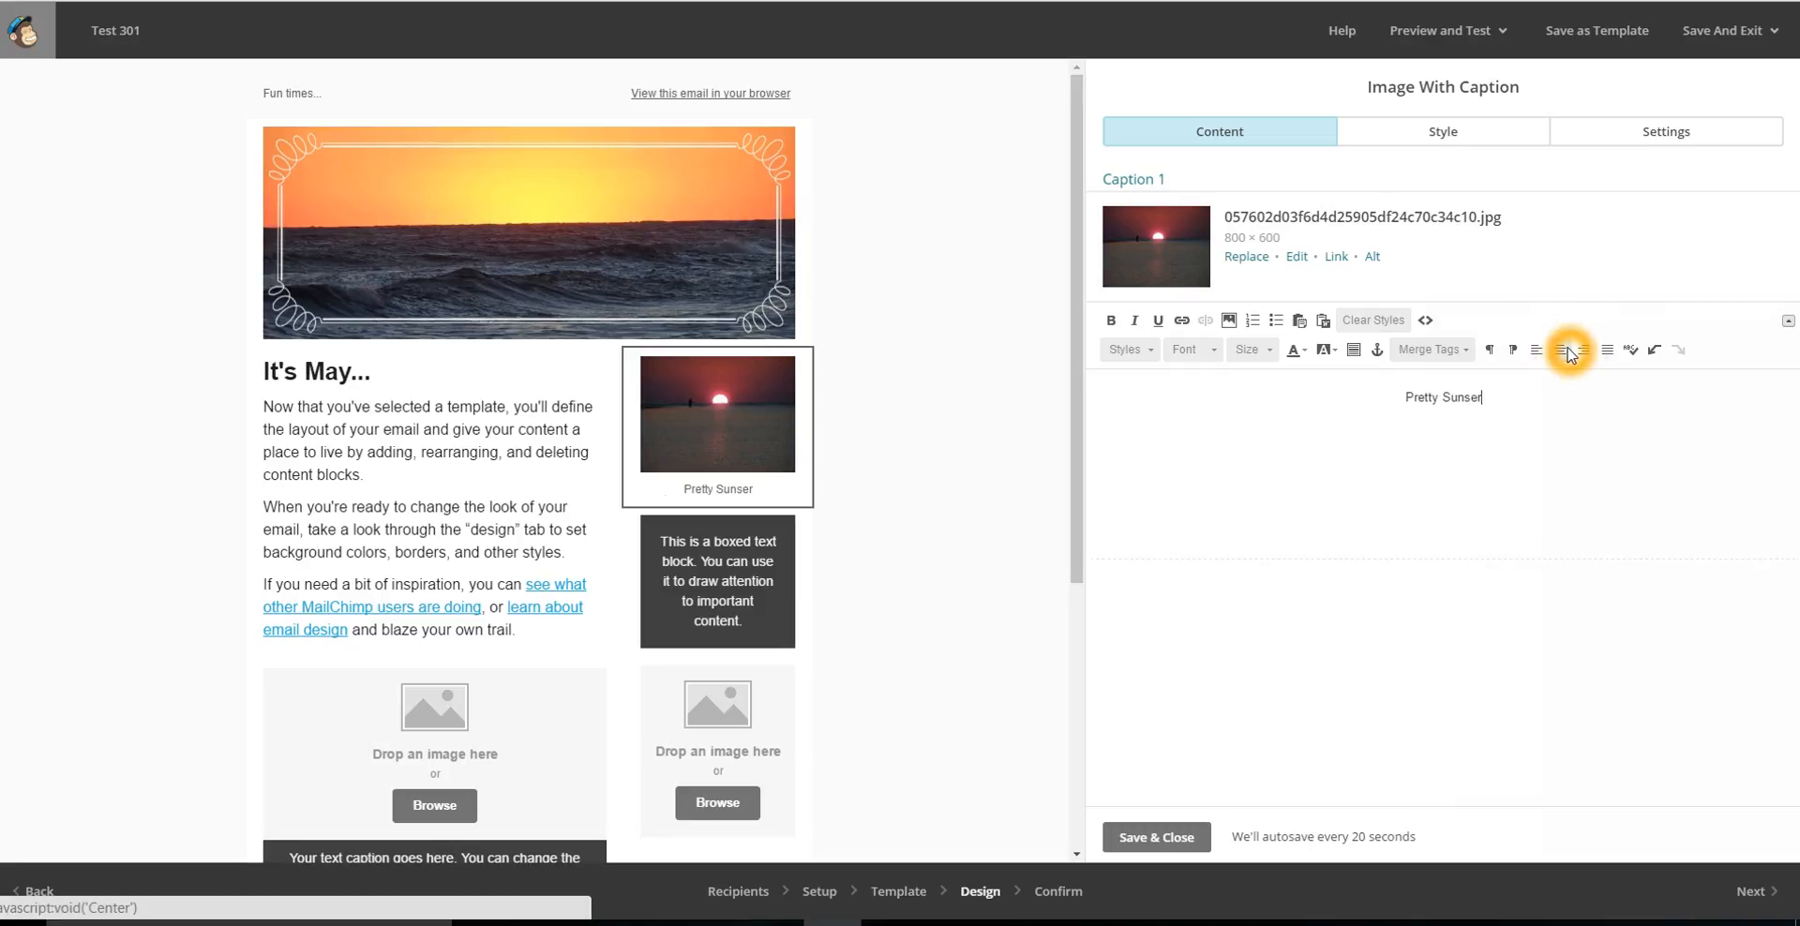
Correct the last letter of the caption under the sidebar sunset picture so it reads "Pretty Sunset".
click(1515, 397)
key(BackSpace)
text(t)
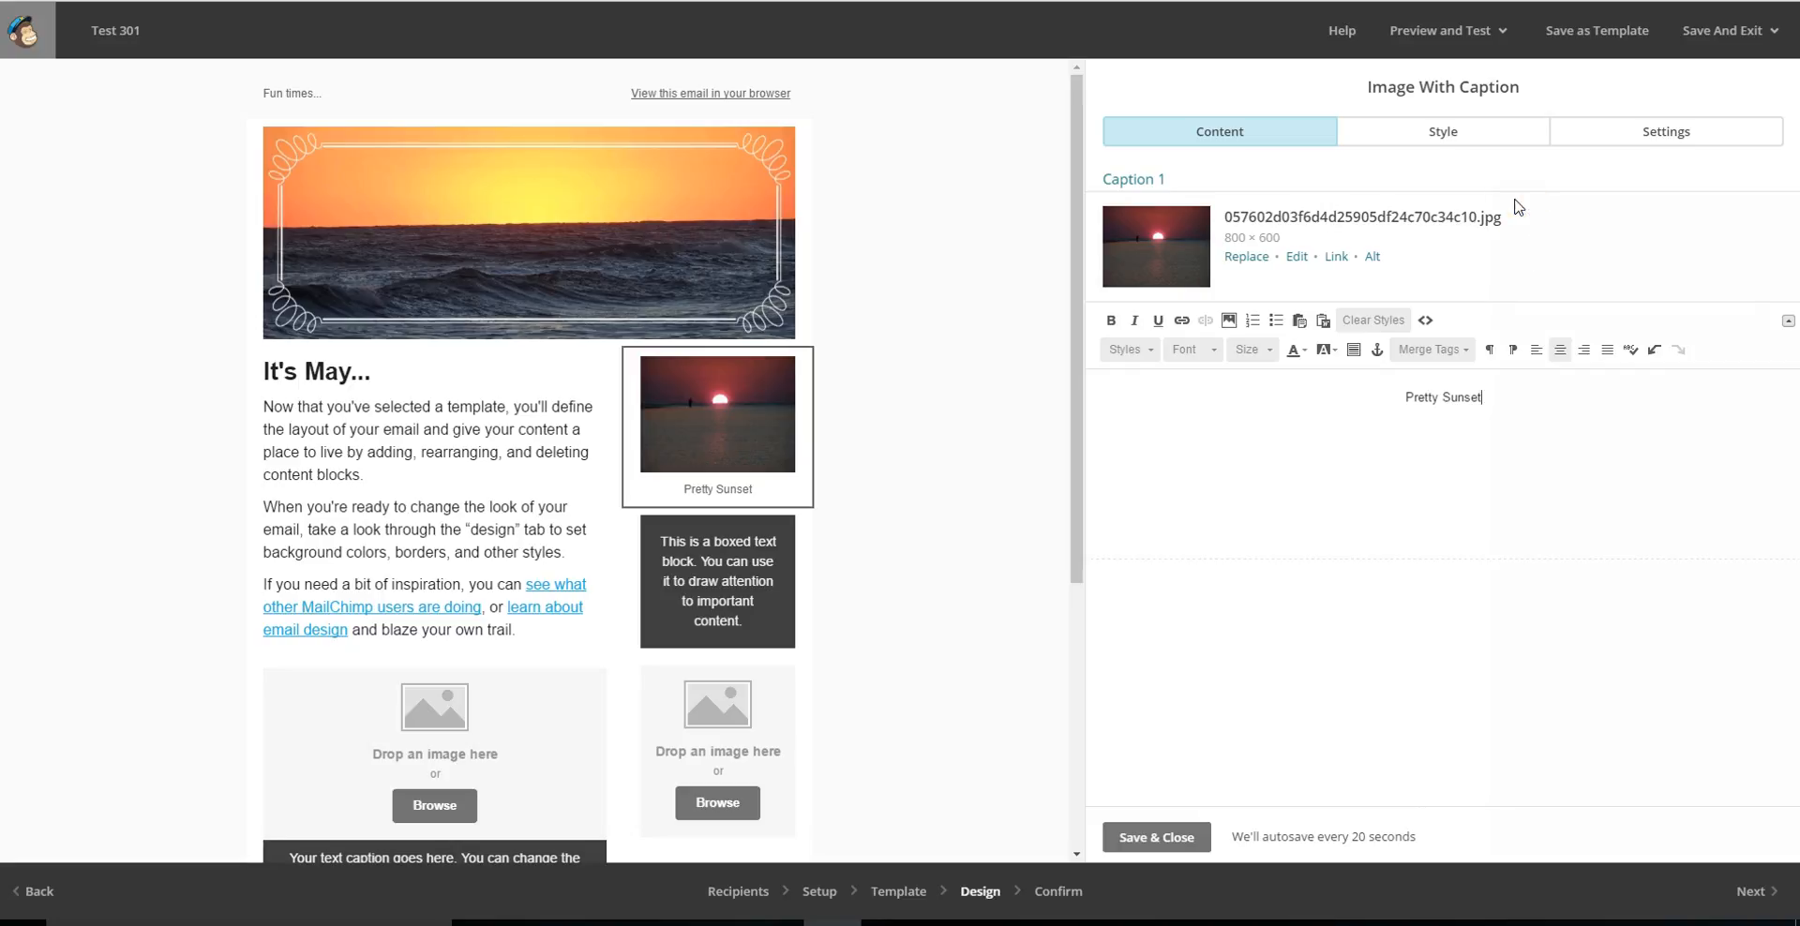
Examine the captioned image block's options for caption position, image alignment and number of images.
click(1160, 248)
click(1666, 130)
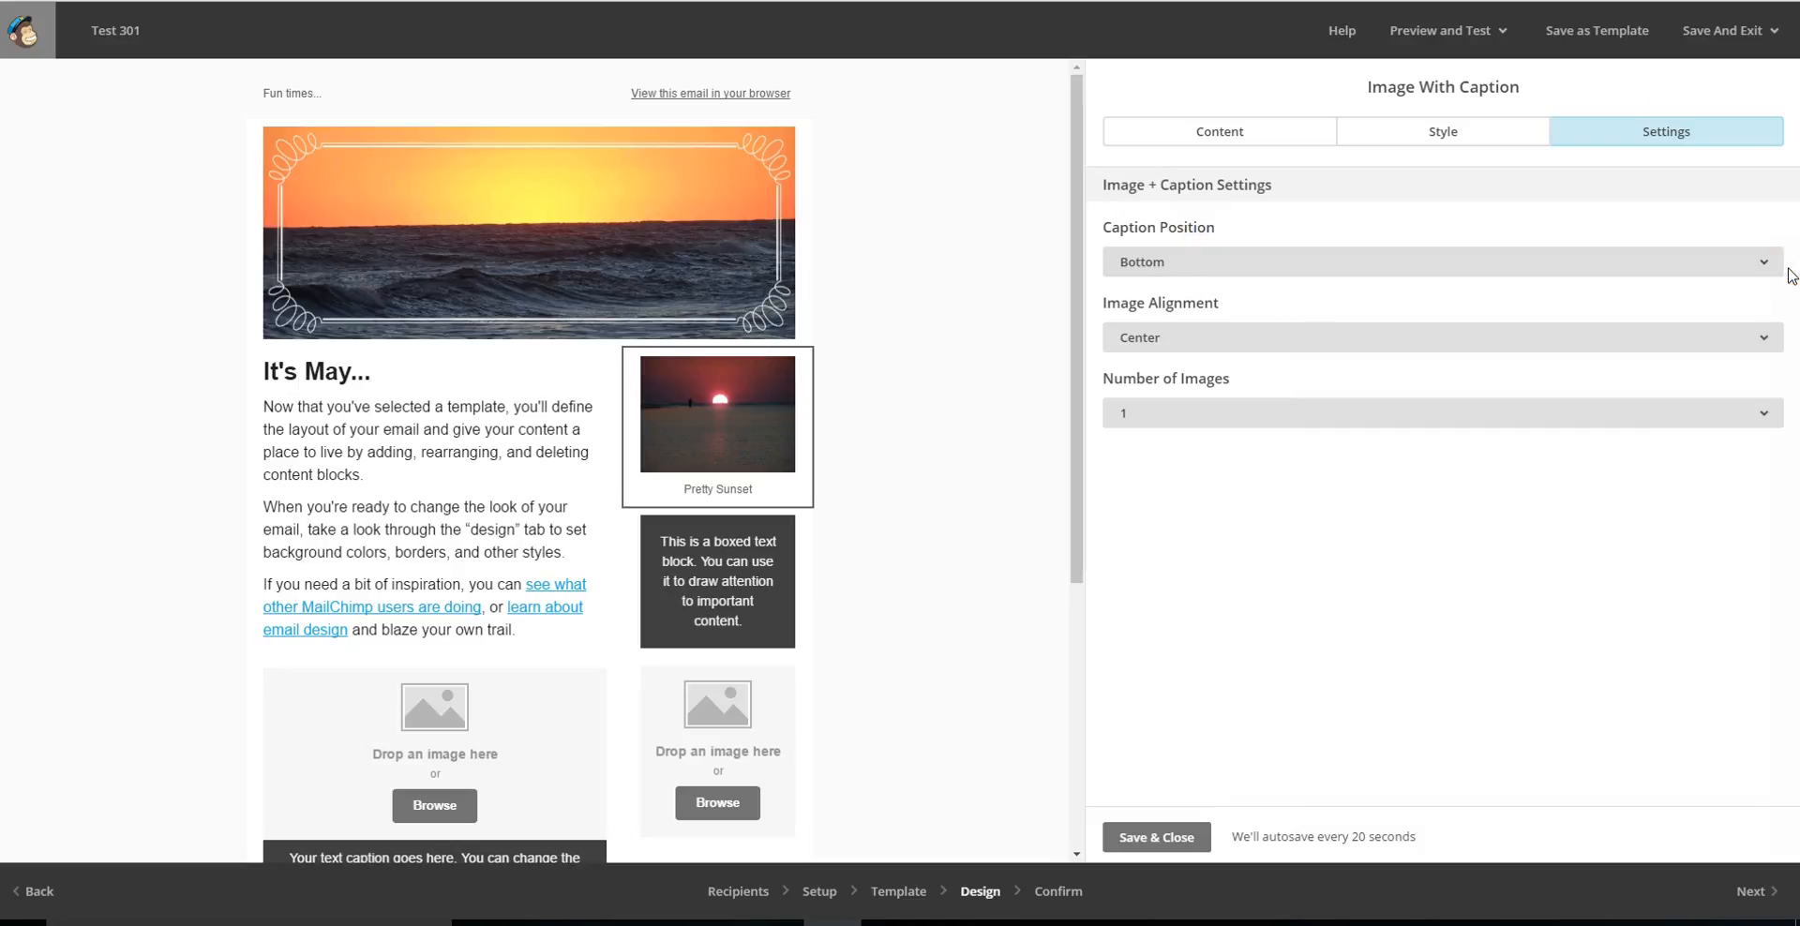
click(1758, 265)
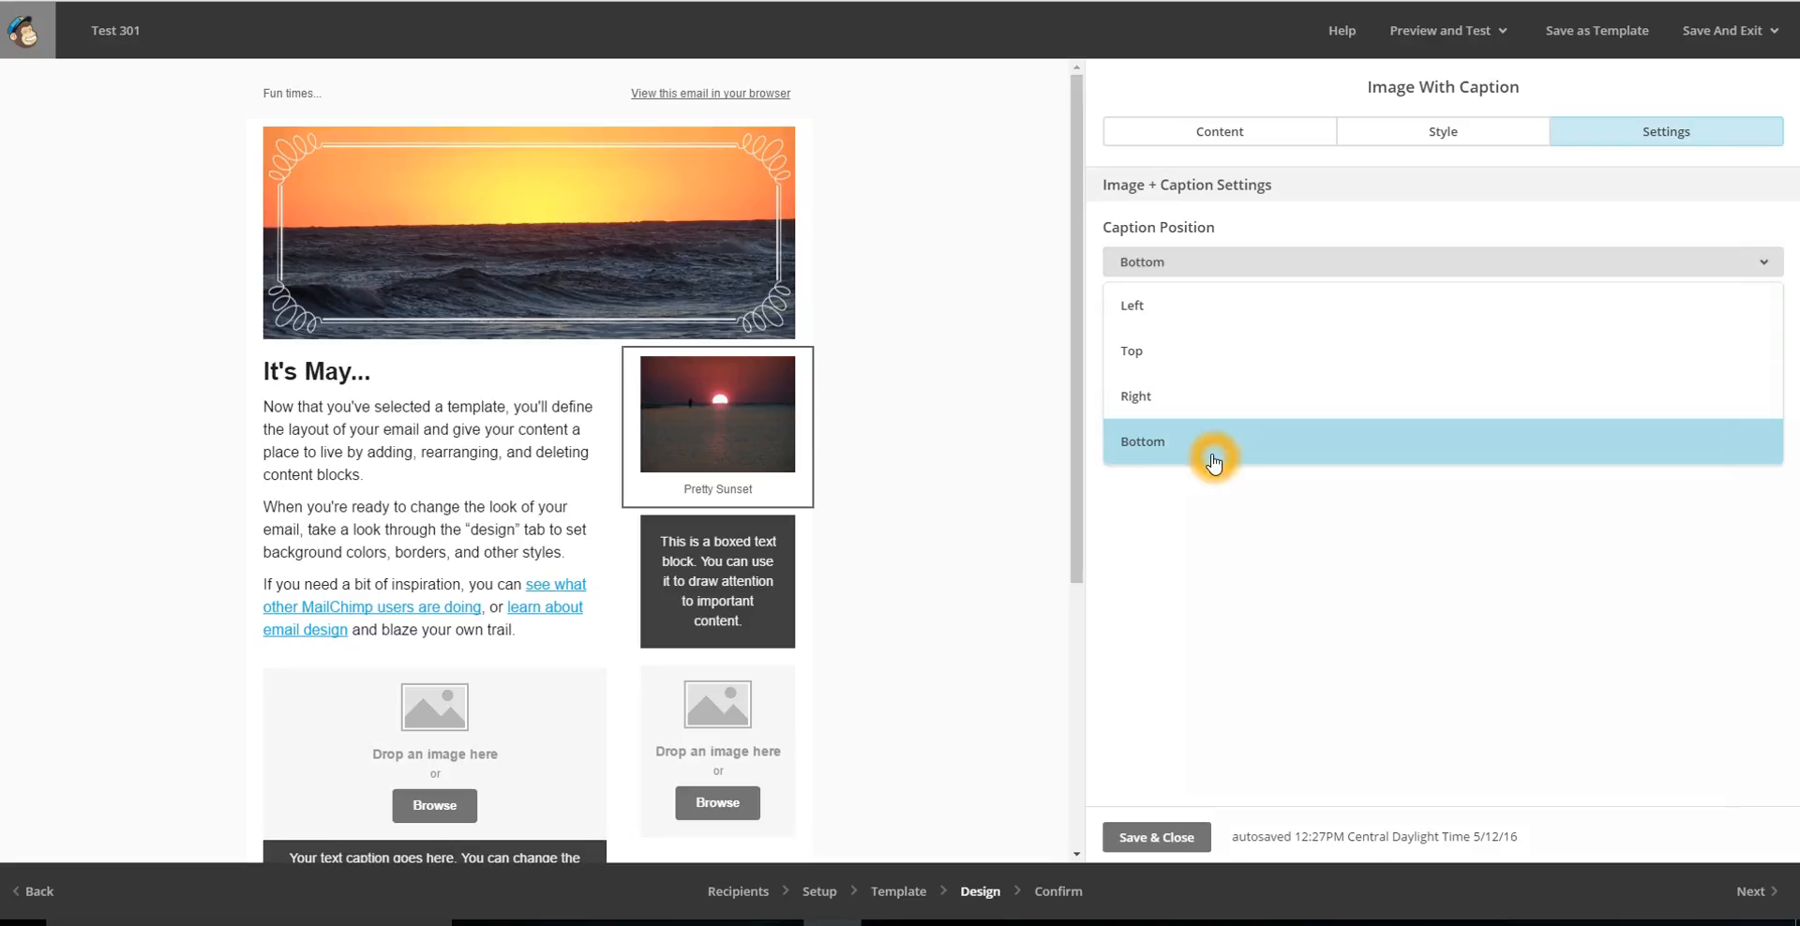
click(1214, 461)
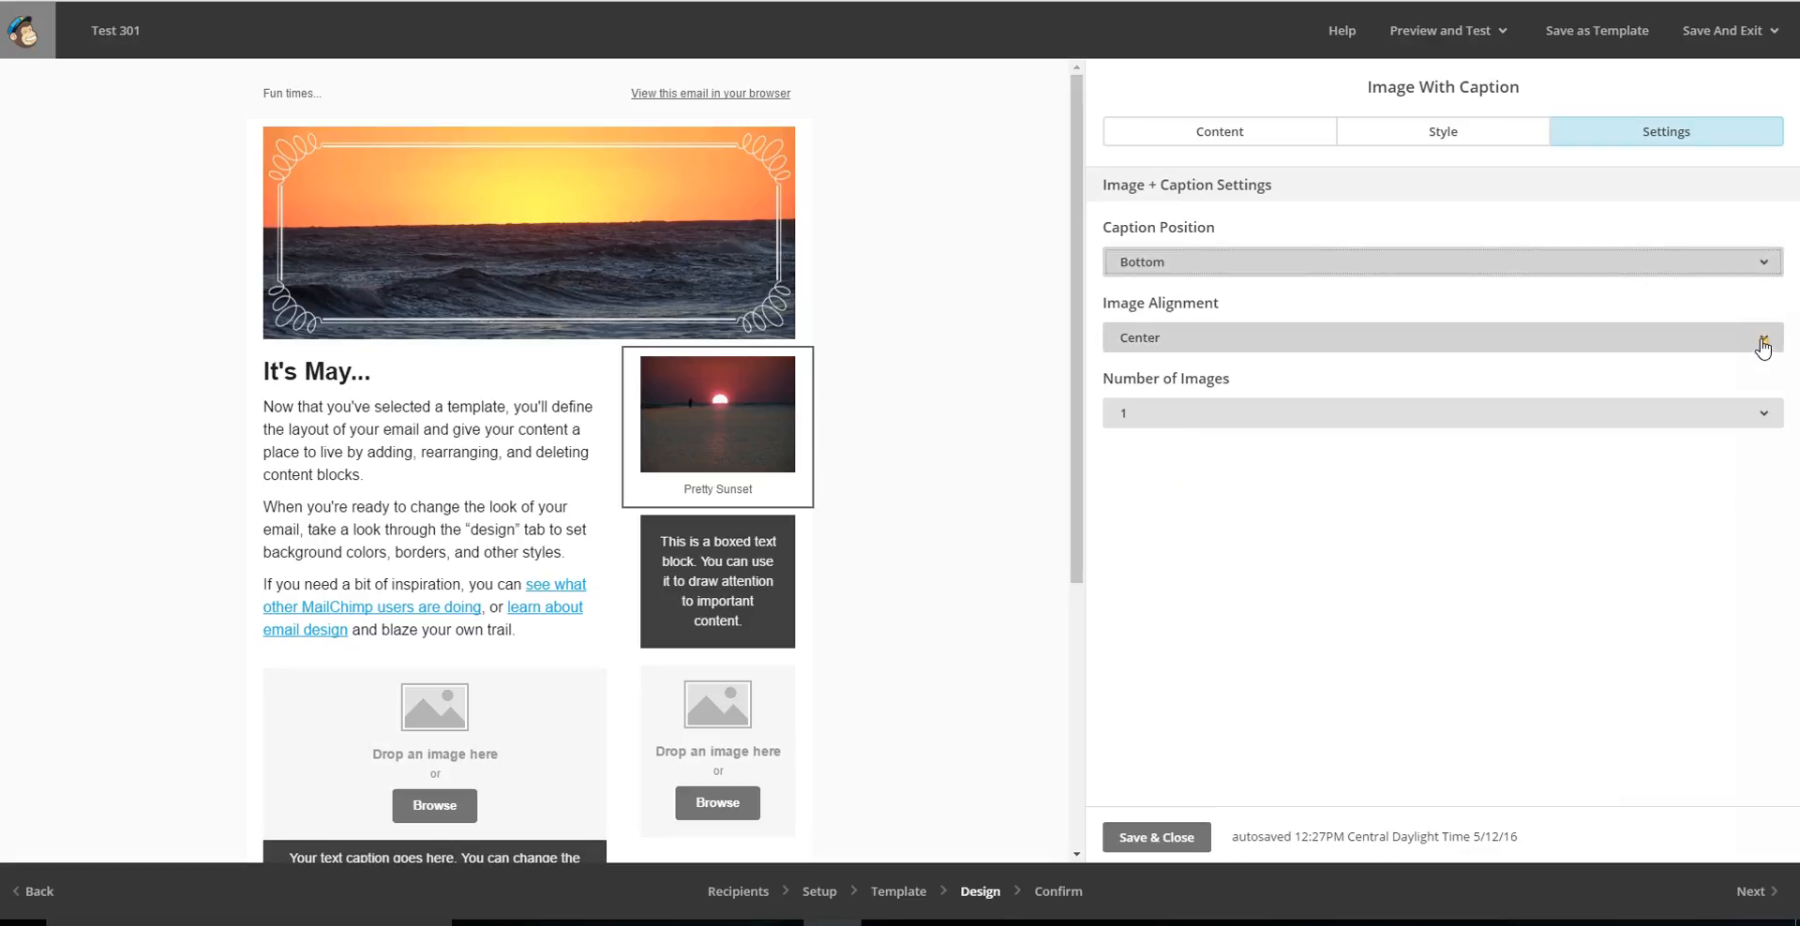
click(1756, 338)
click(1665, 568)
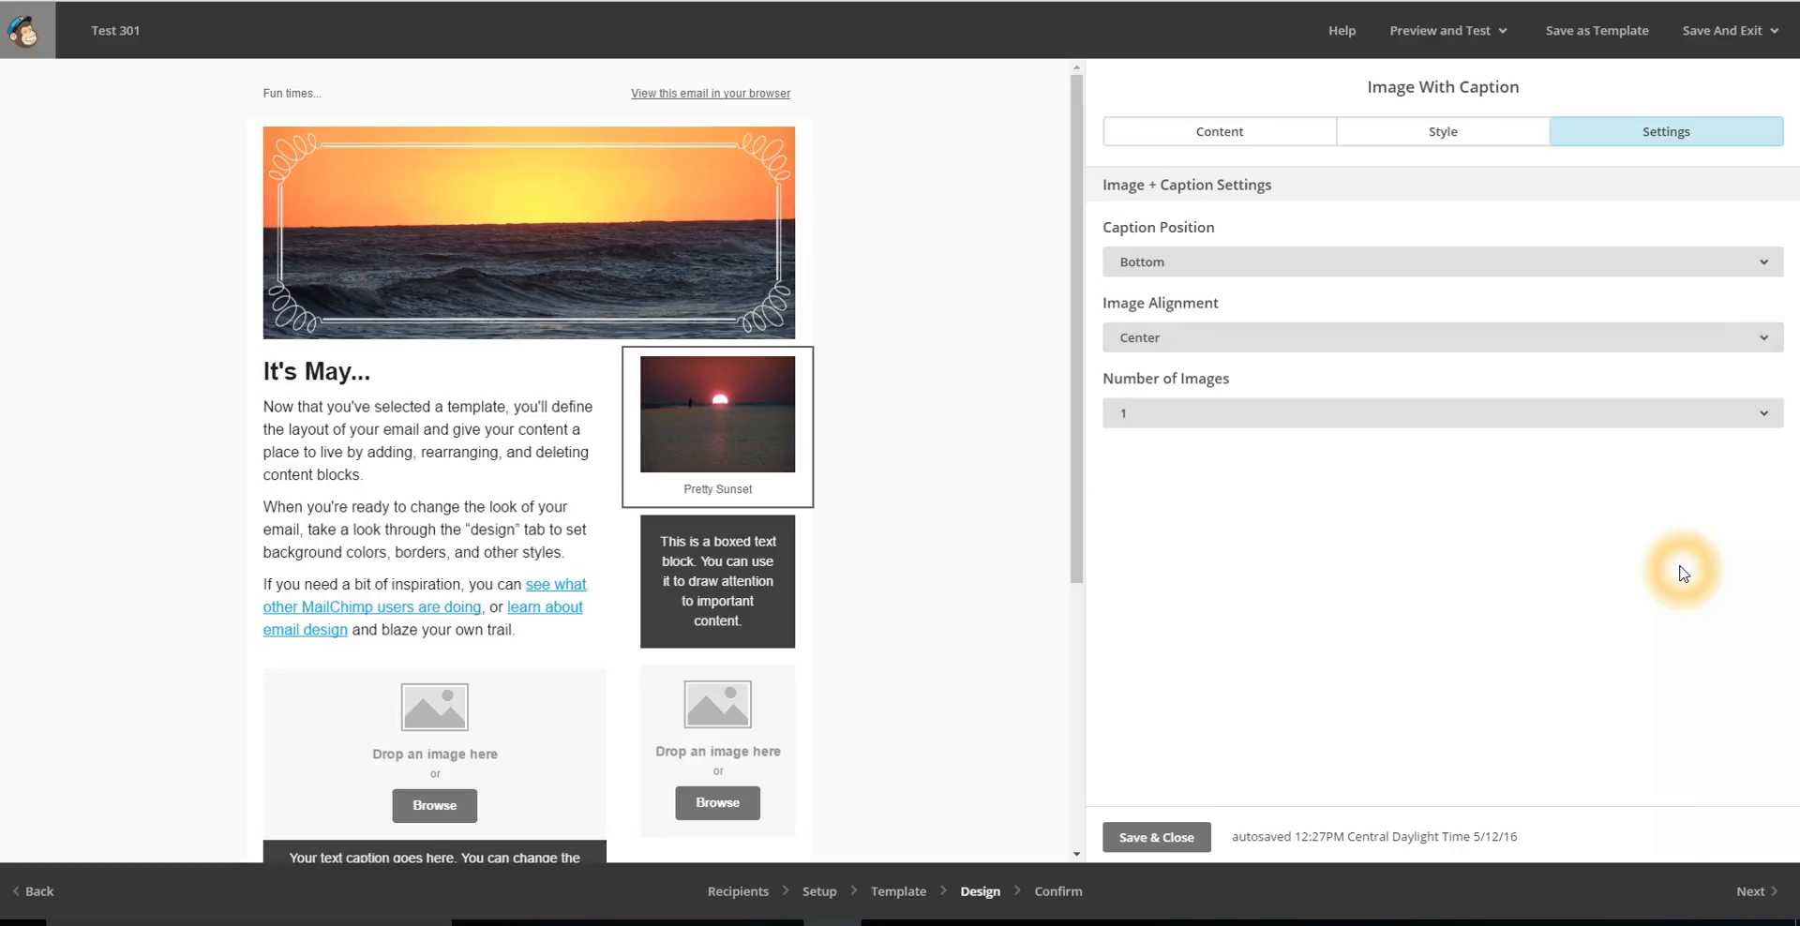
click(1769, 422)
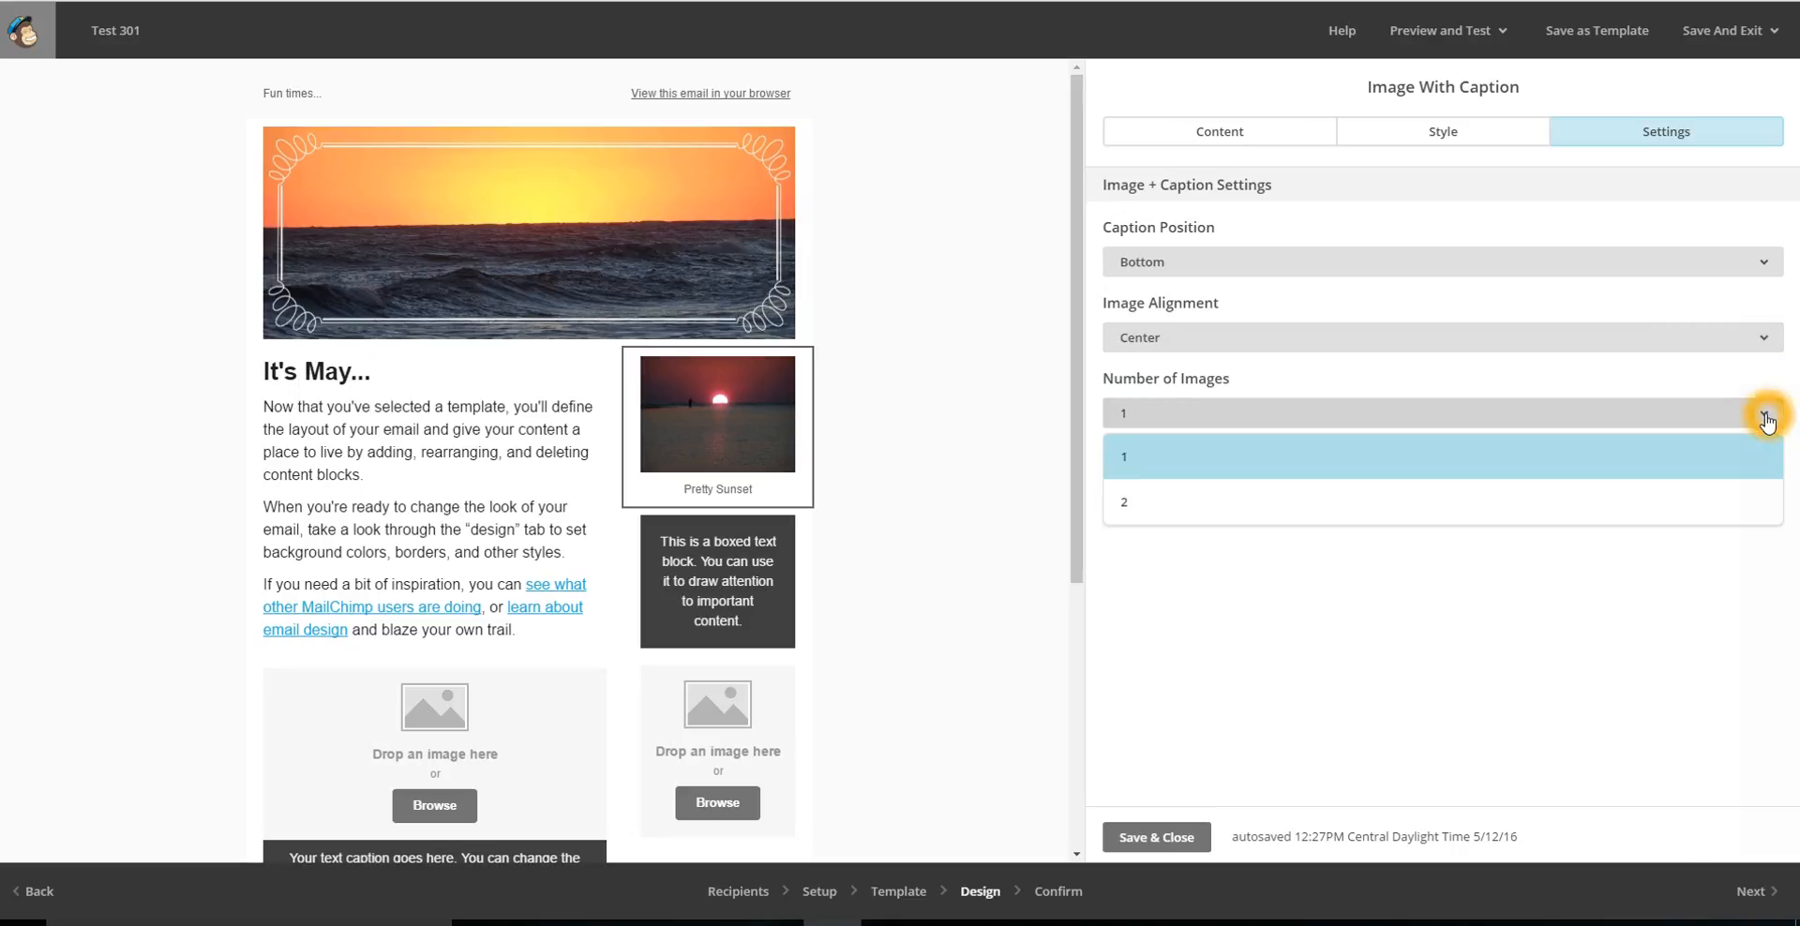
click(1677, 657)
Open the sidebar's dark boxed text block for editing and check its content and column settings.
click(1077, 481)
scroll(1084, 509, down, 3)
click(729, 448)
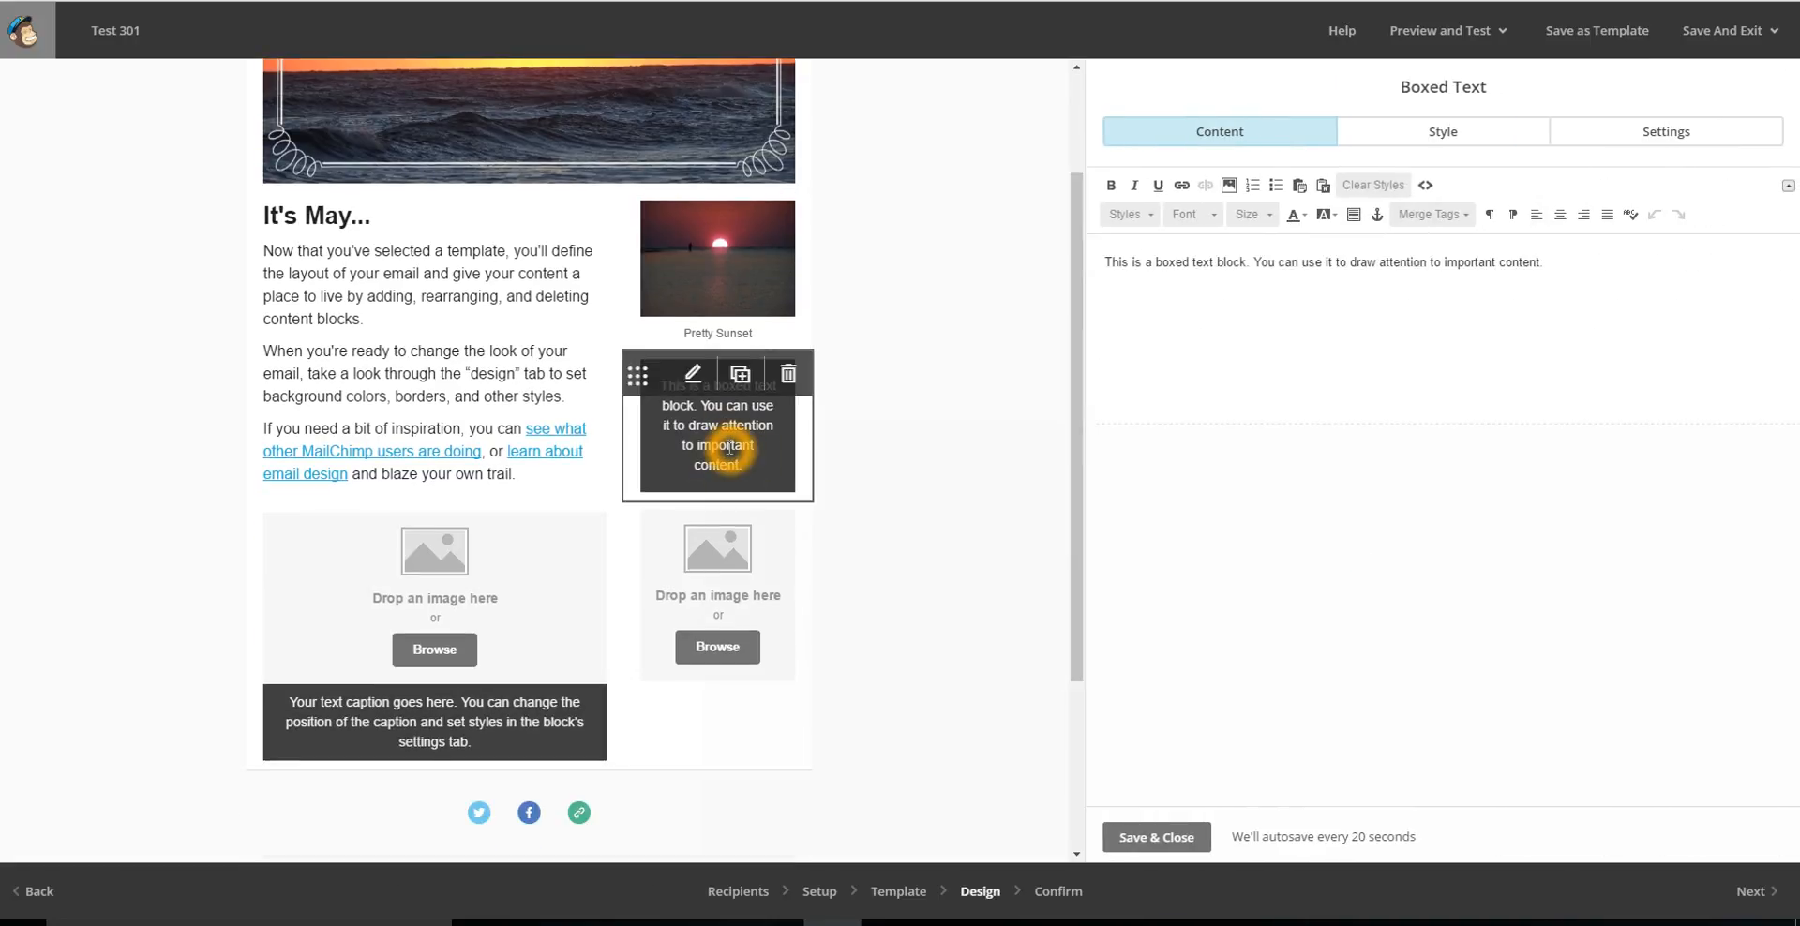
click(689, 379)
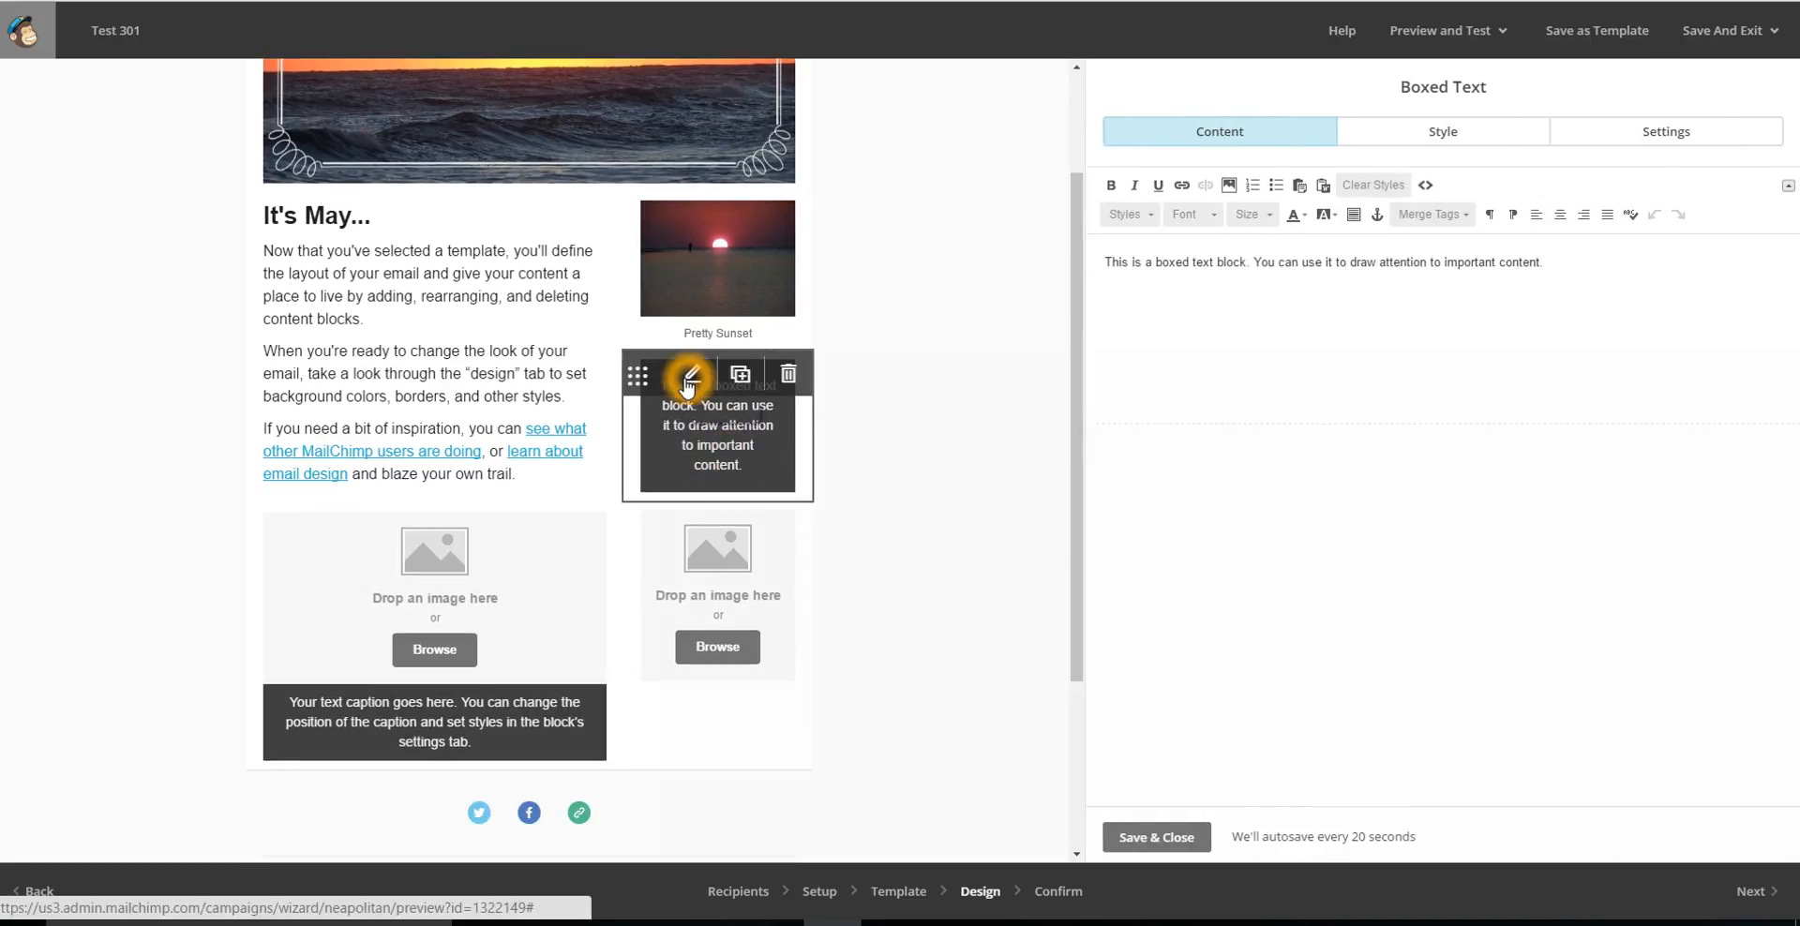
click(1370, 467)
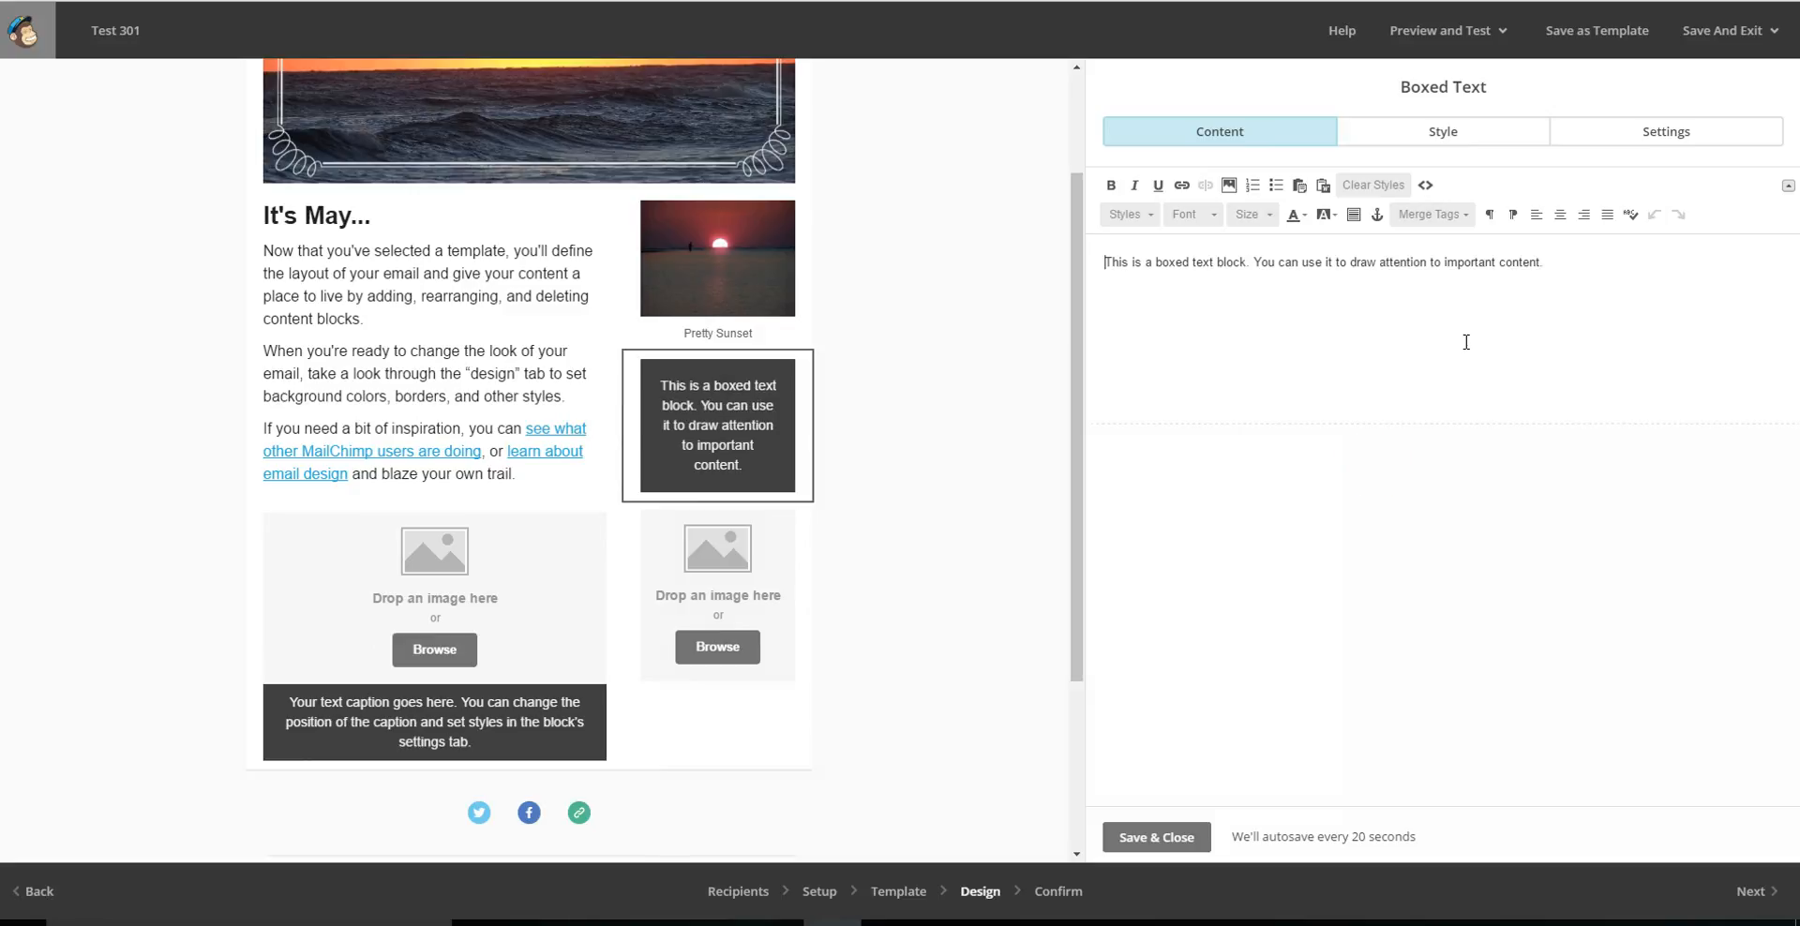
click(1659, 295)
click(1605, 320)
click(1605, 315)
click(1668, 390)
click(1674, 145)
Replace the boxed text block's container background with red #e63535, then save and close the block.
click(1471, 139)
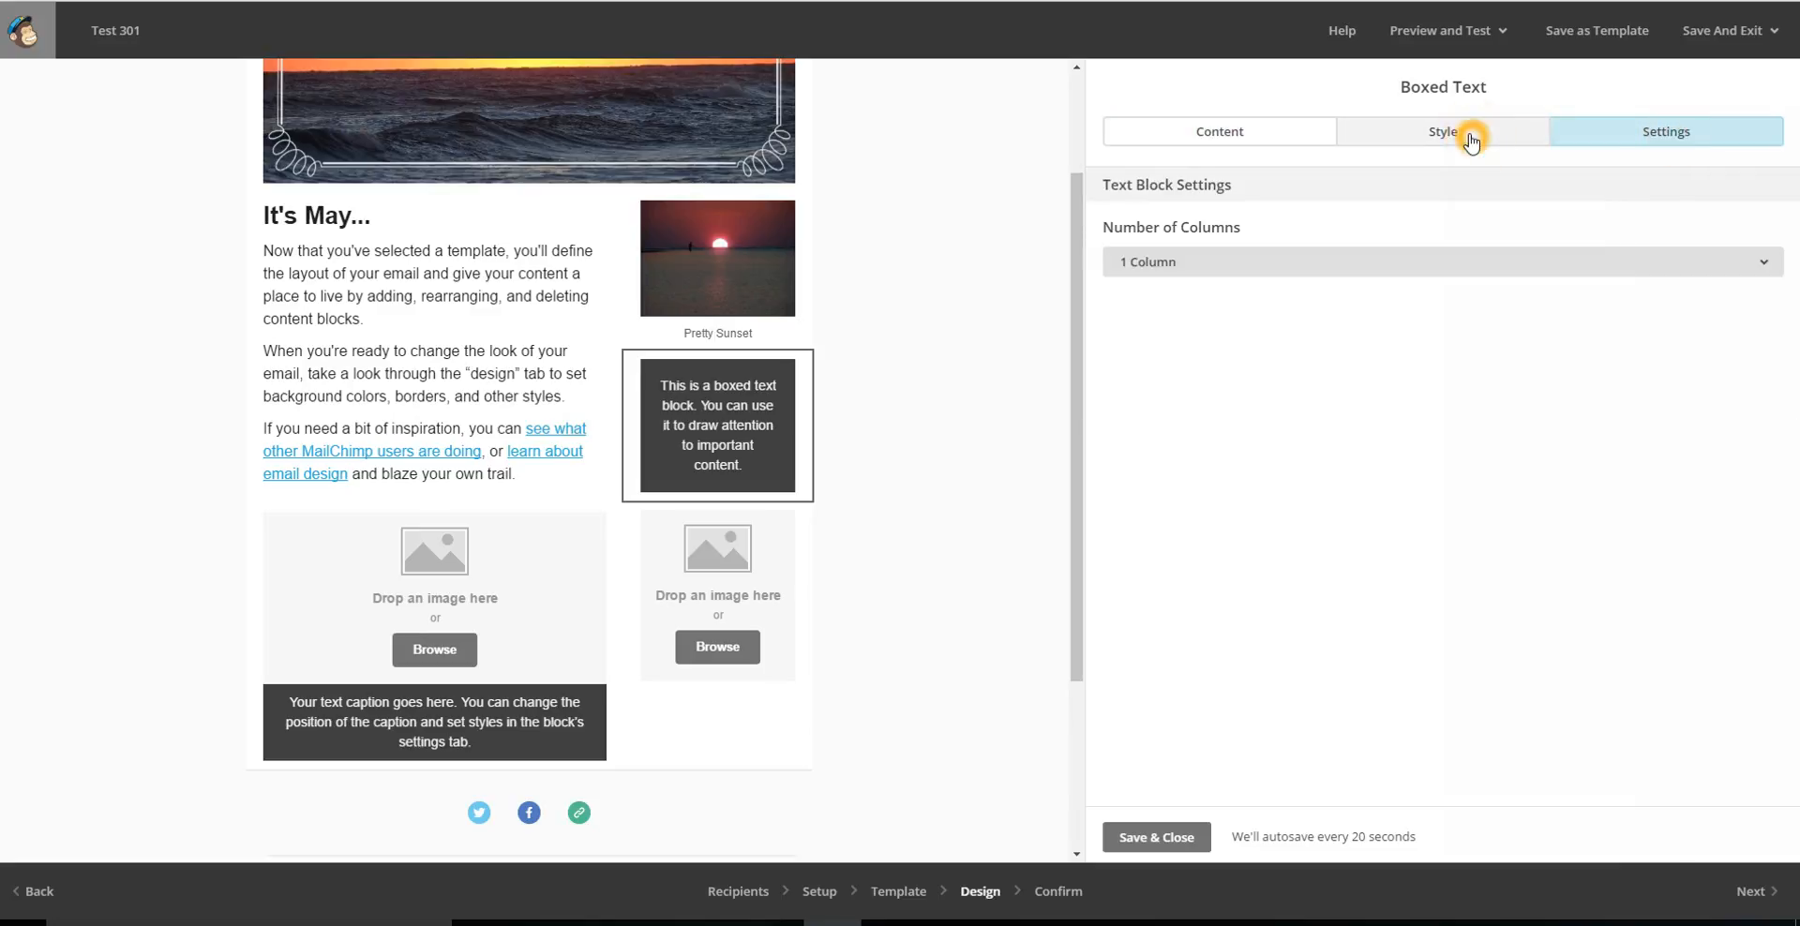
drag(1792, 284, 1792, 451)
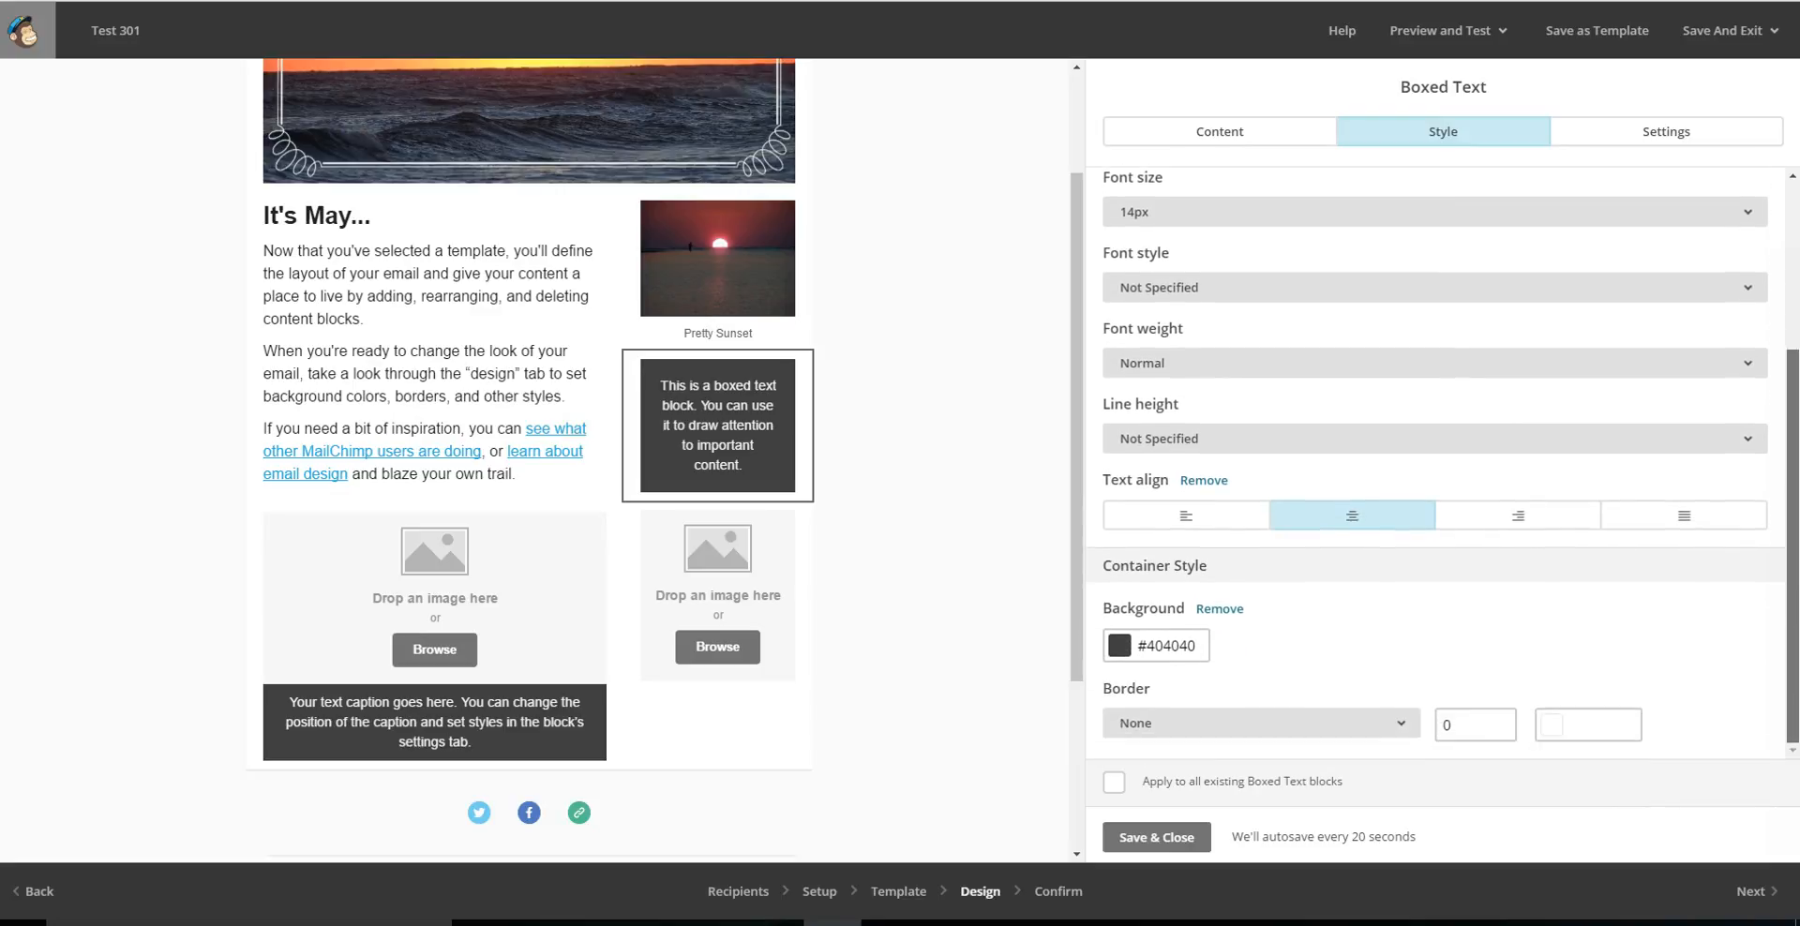
click(1221, 610)
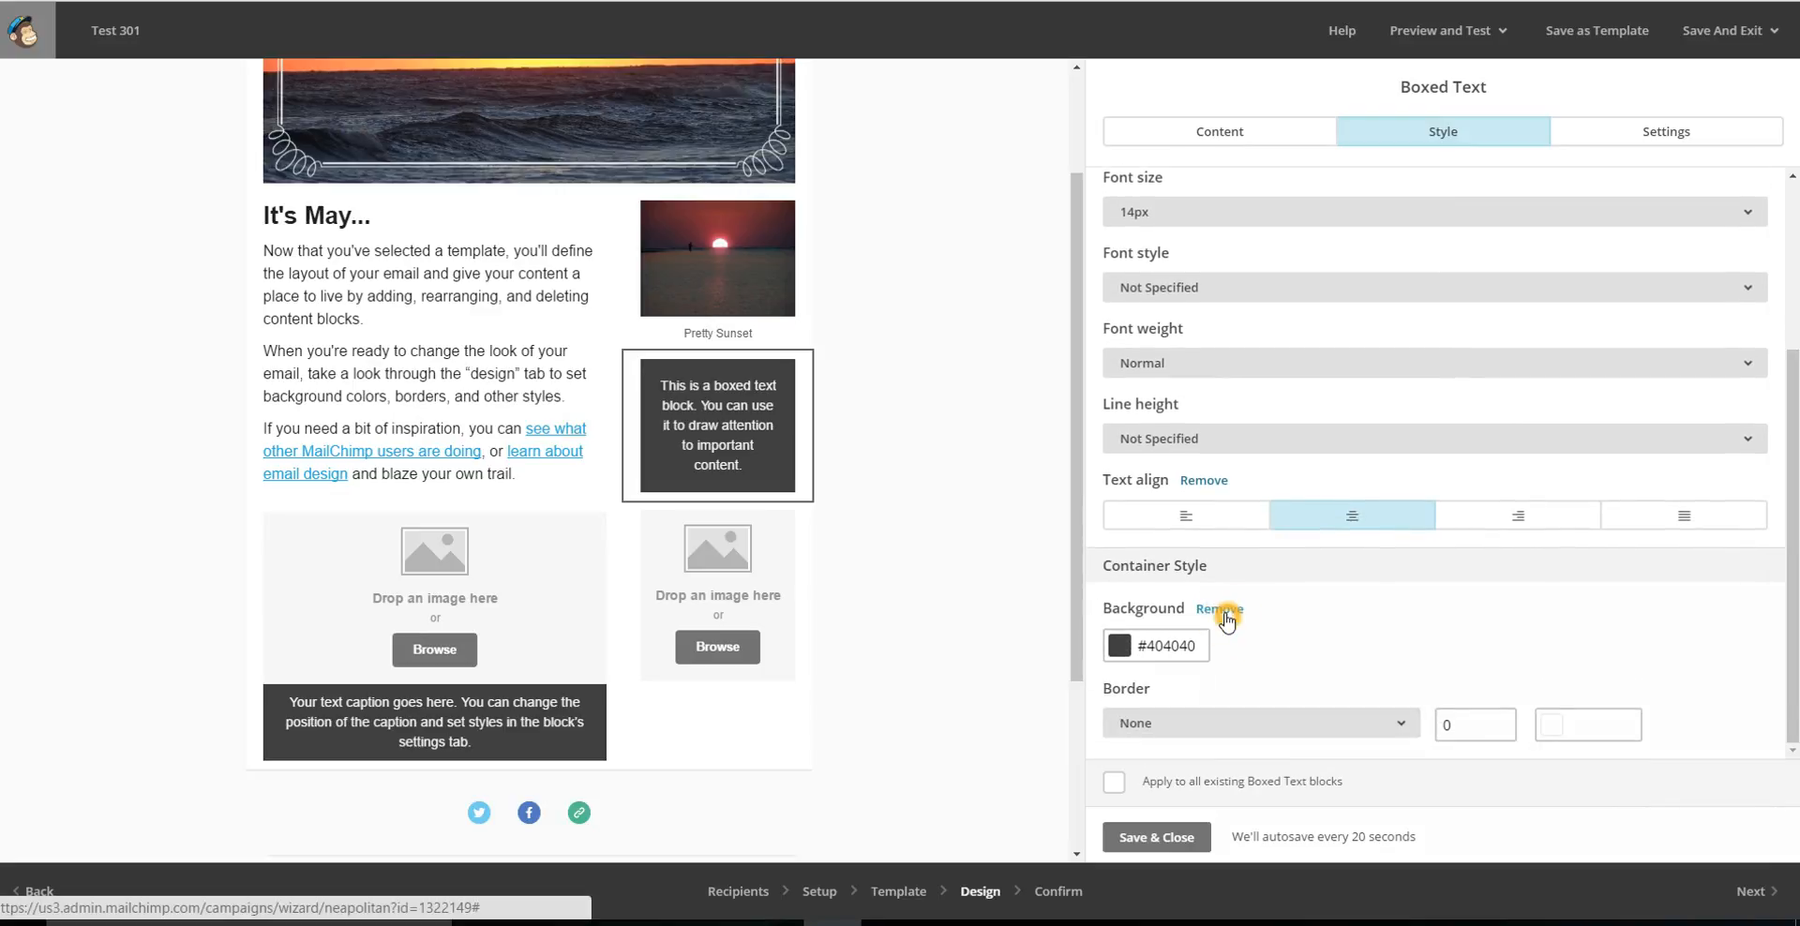
click(1181, 646)
click(1230, 708)
click(1378, 487)
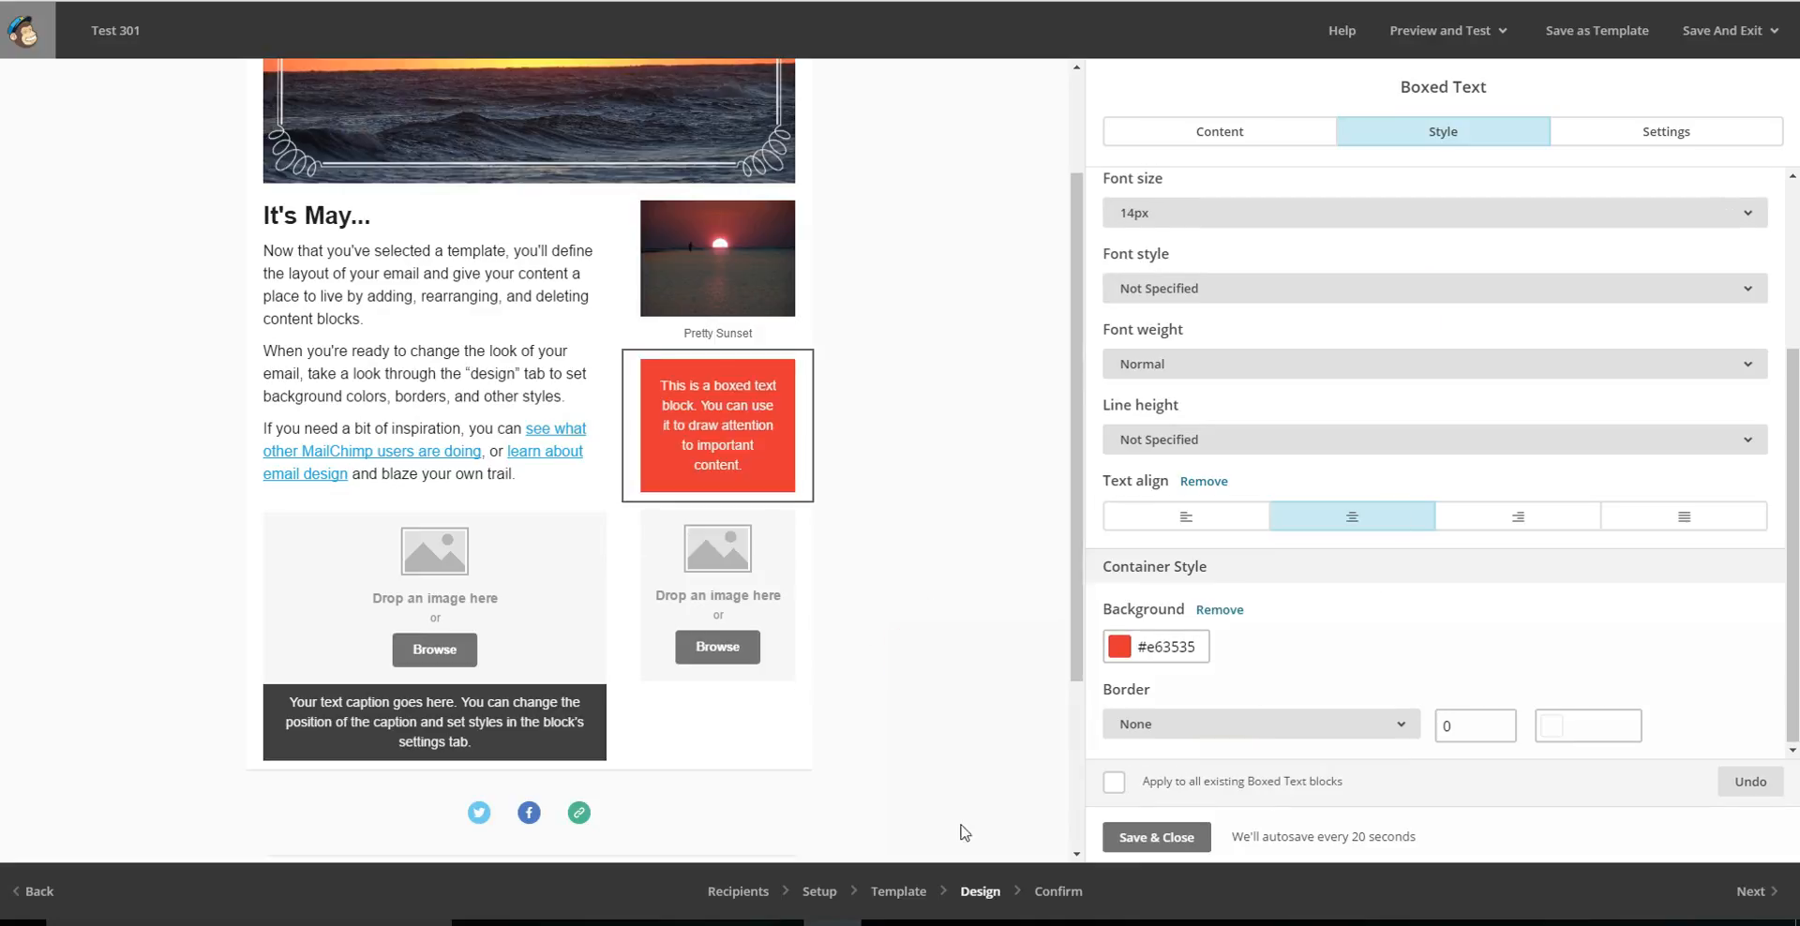
click(1157, 844)
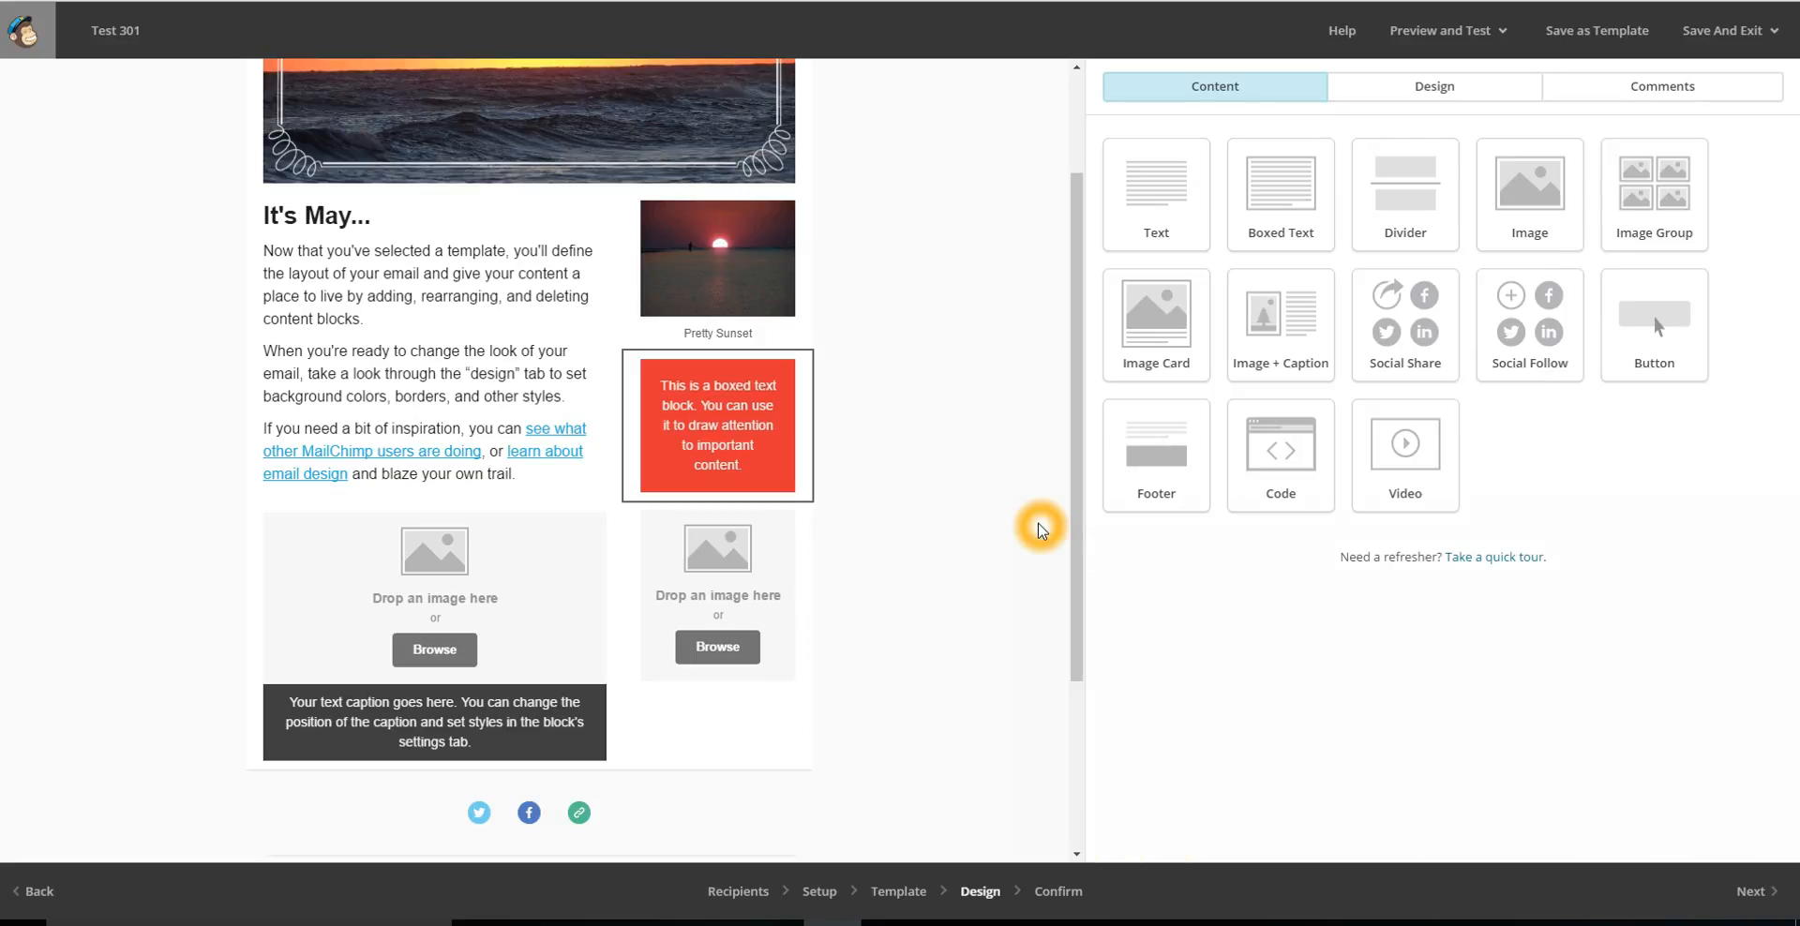
Review the available content blocks and the rest of the newsletter down to its footer.
click(1279, 474)
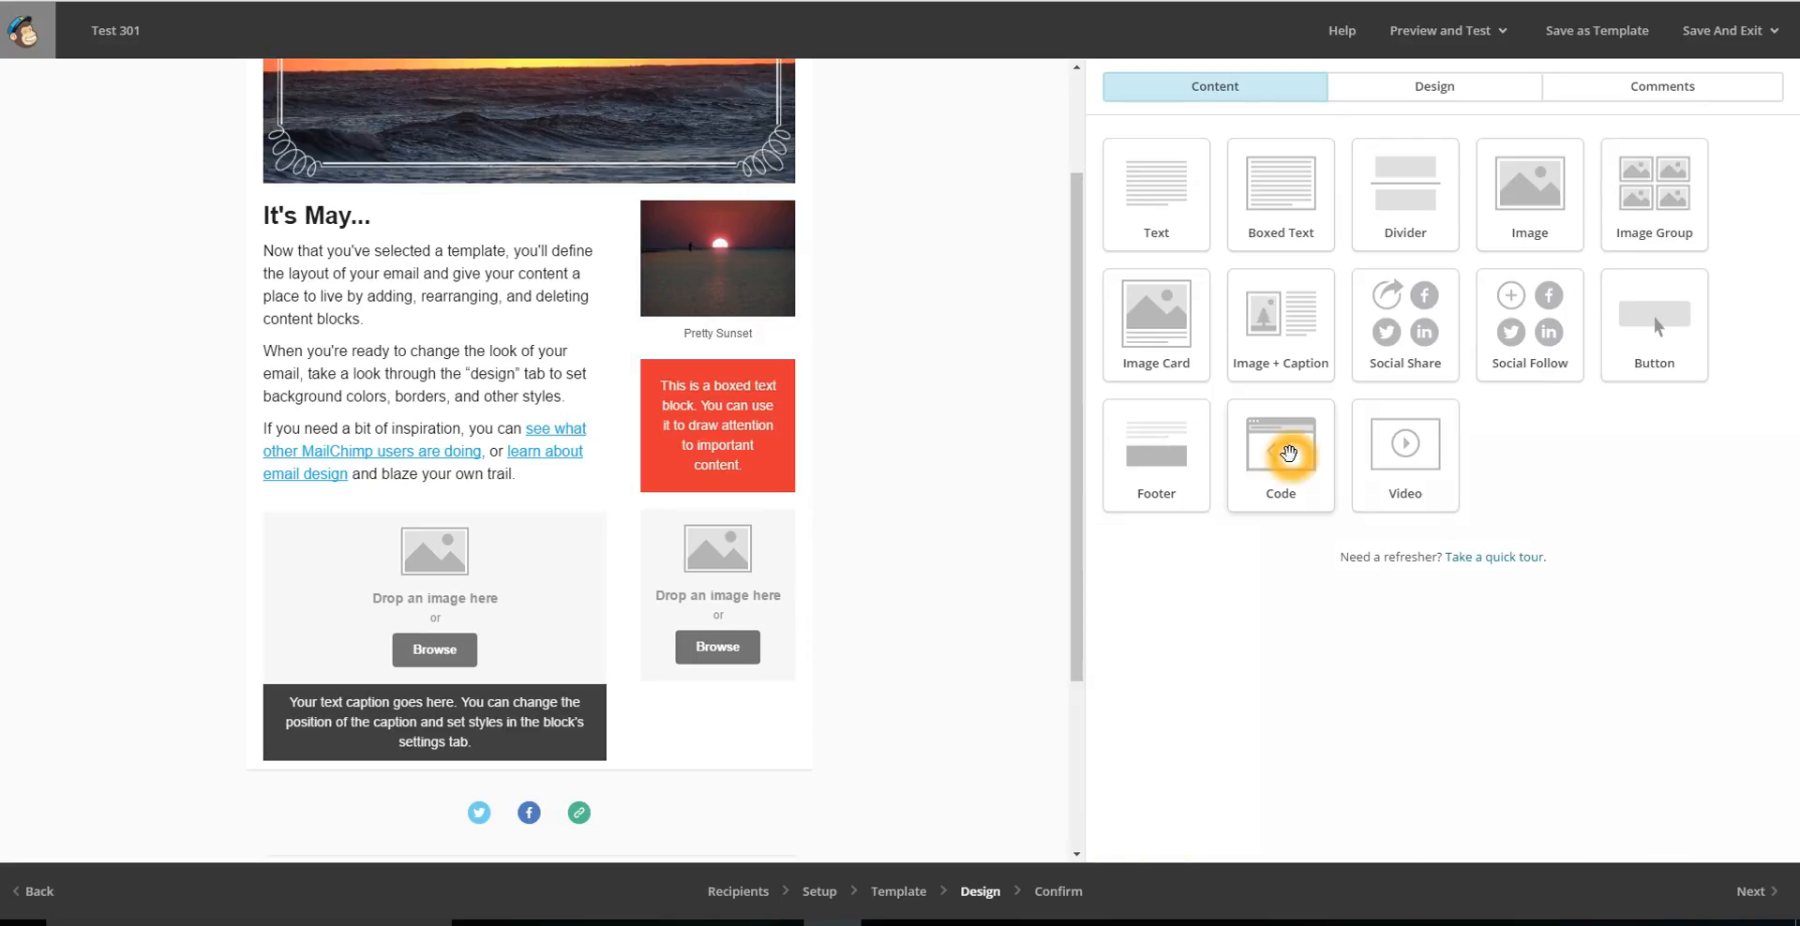
click(1285, 478)
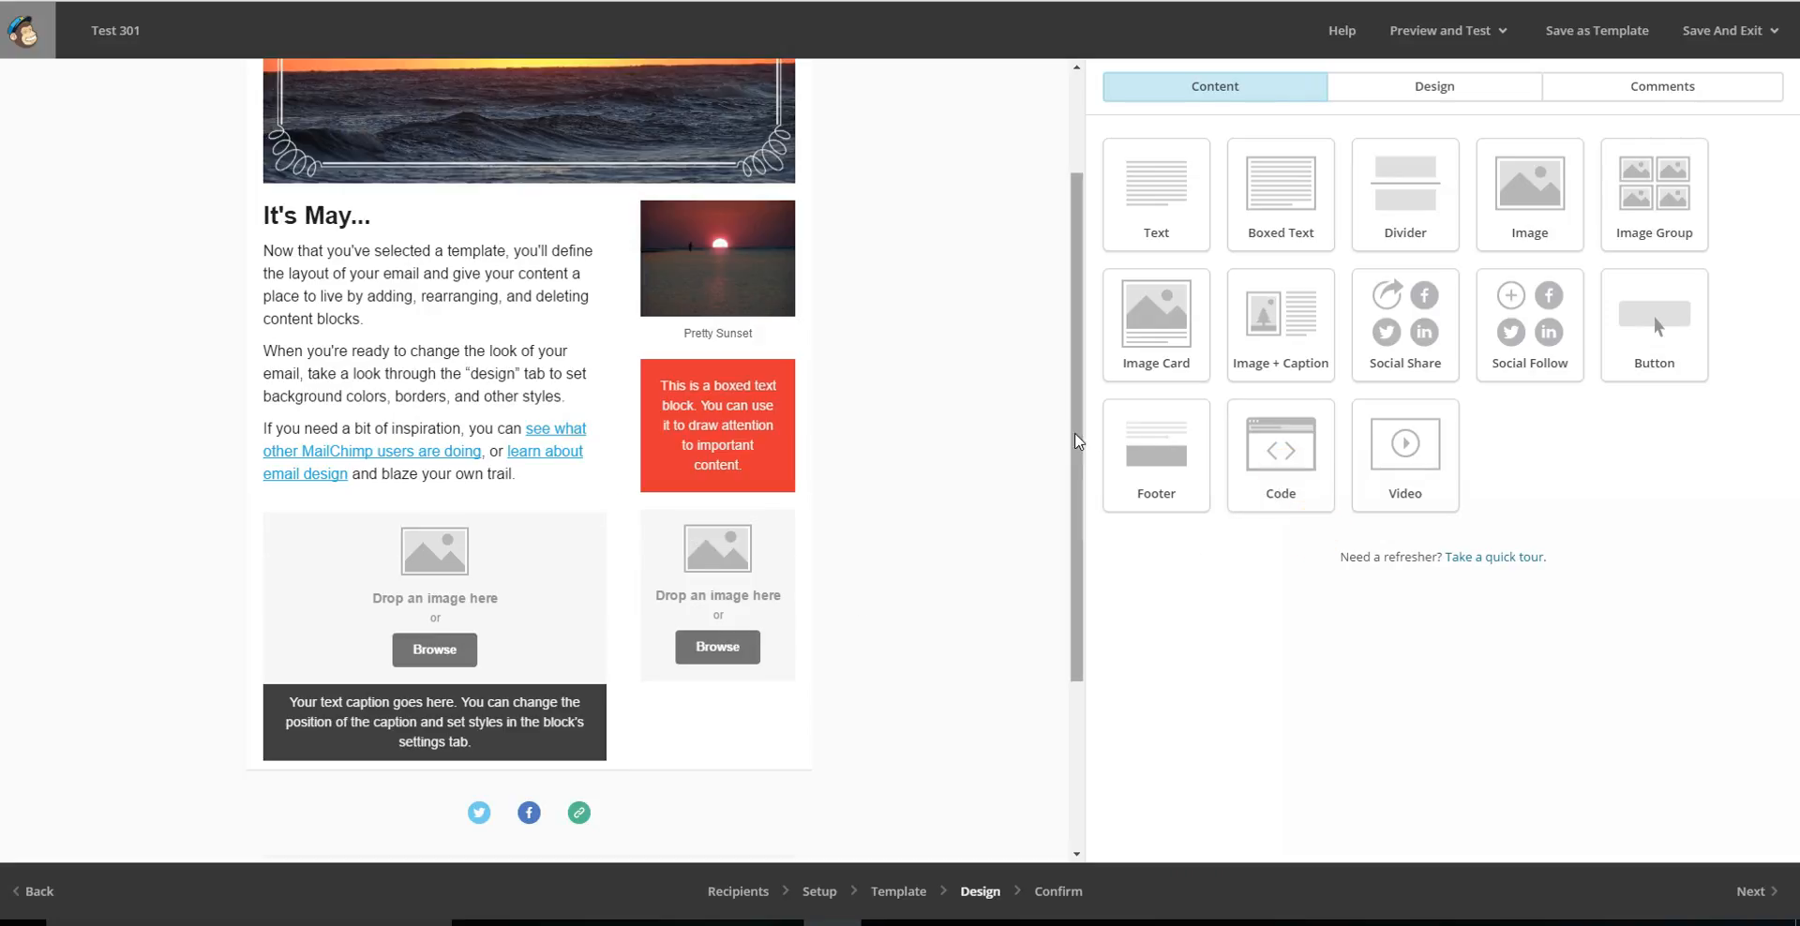
drag(1078, 392, 1109, 585)
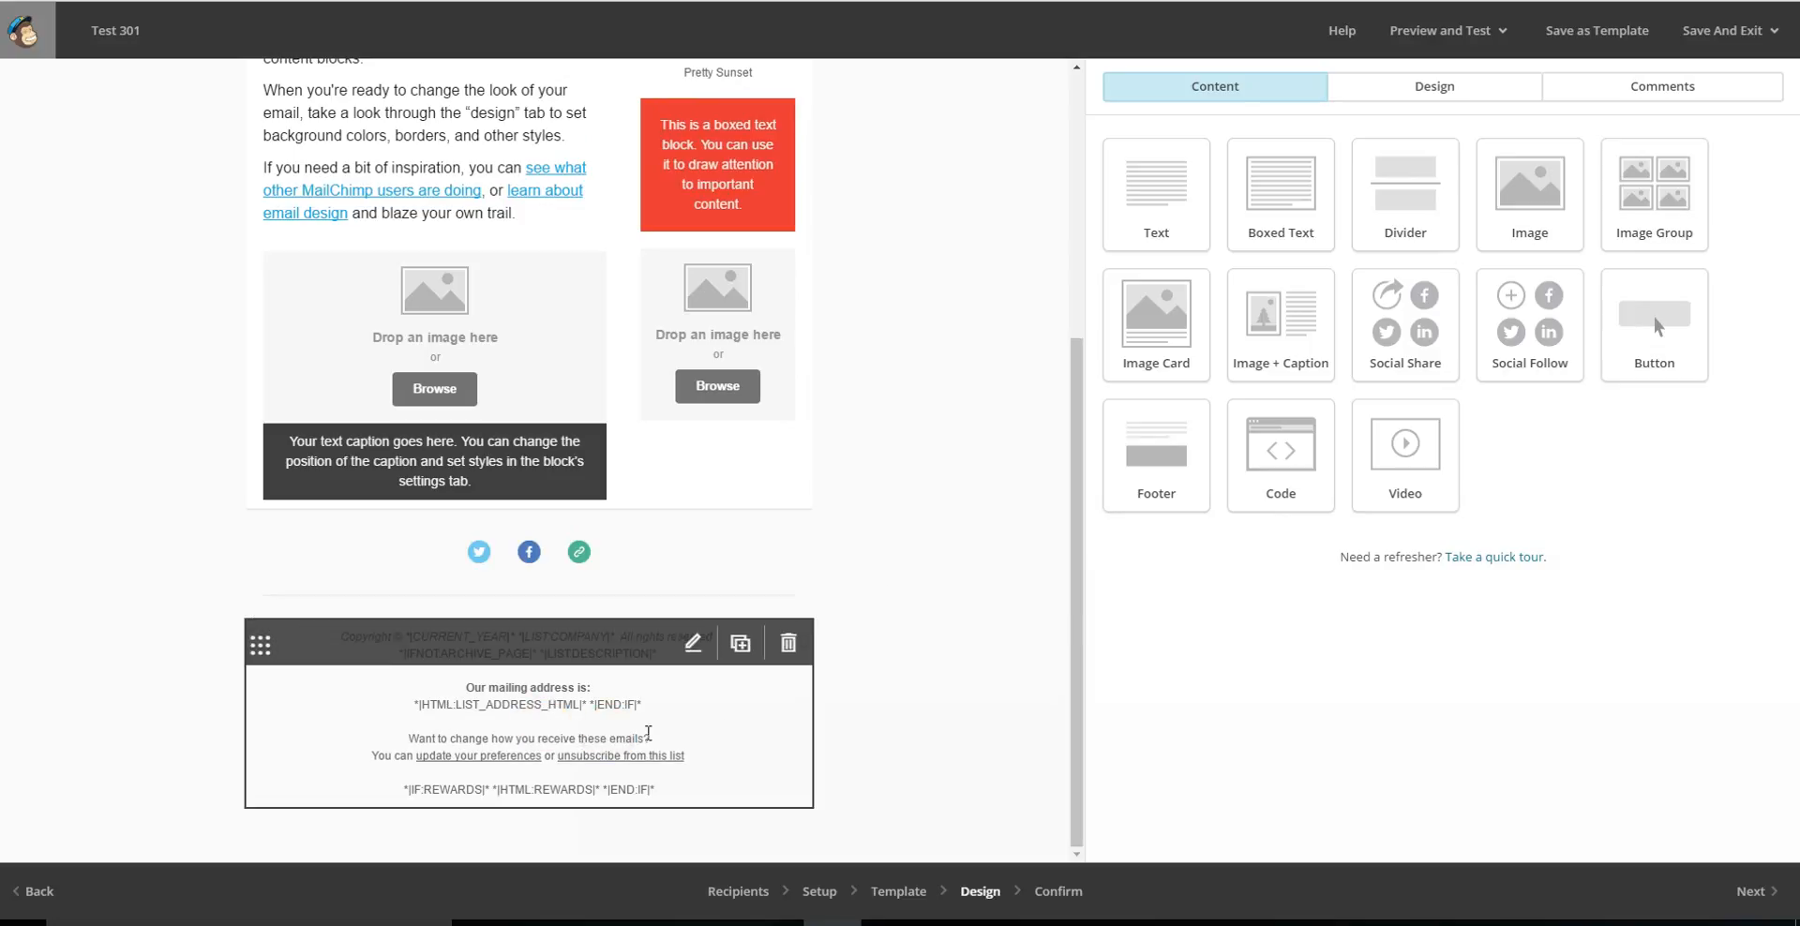
click(672, 747)
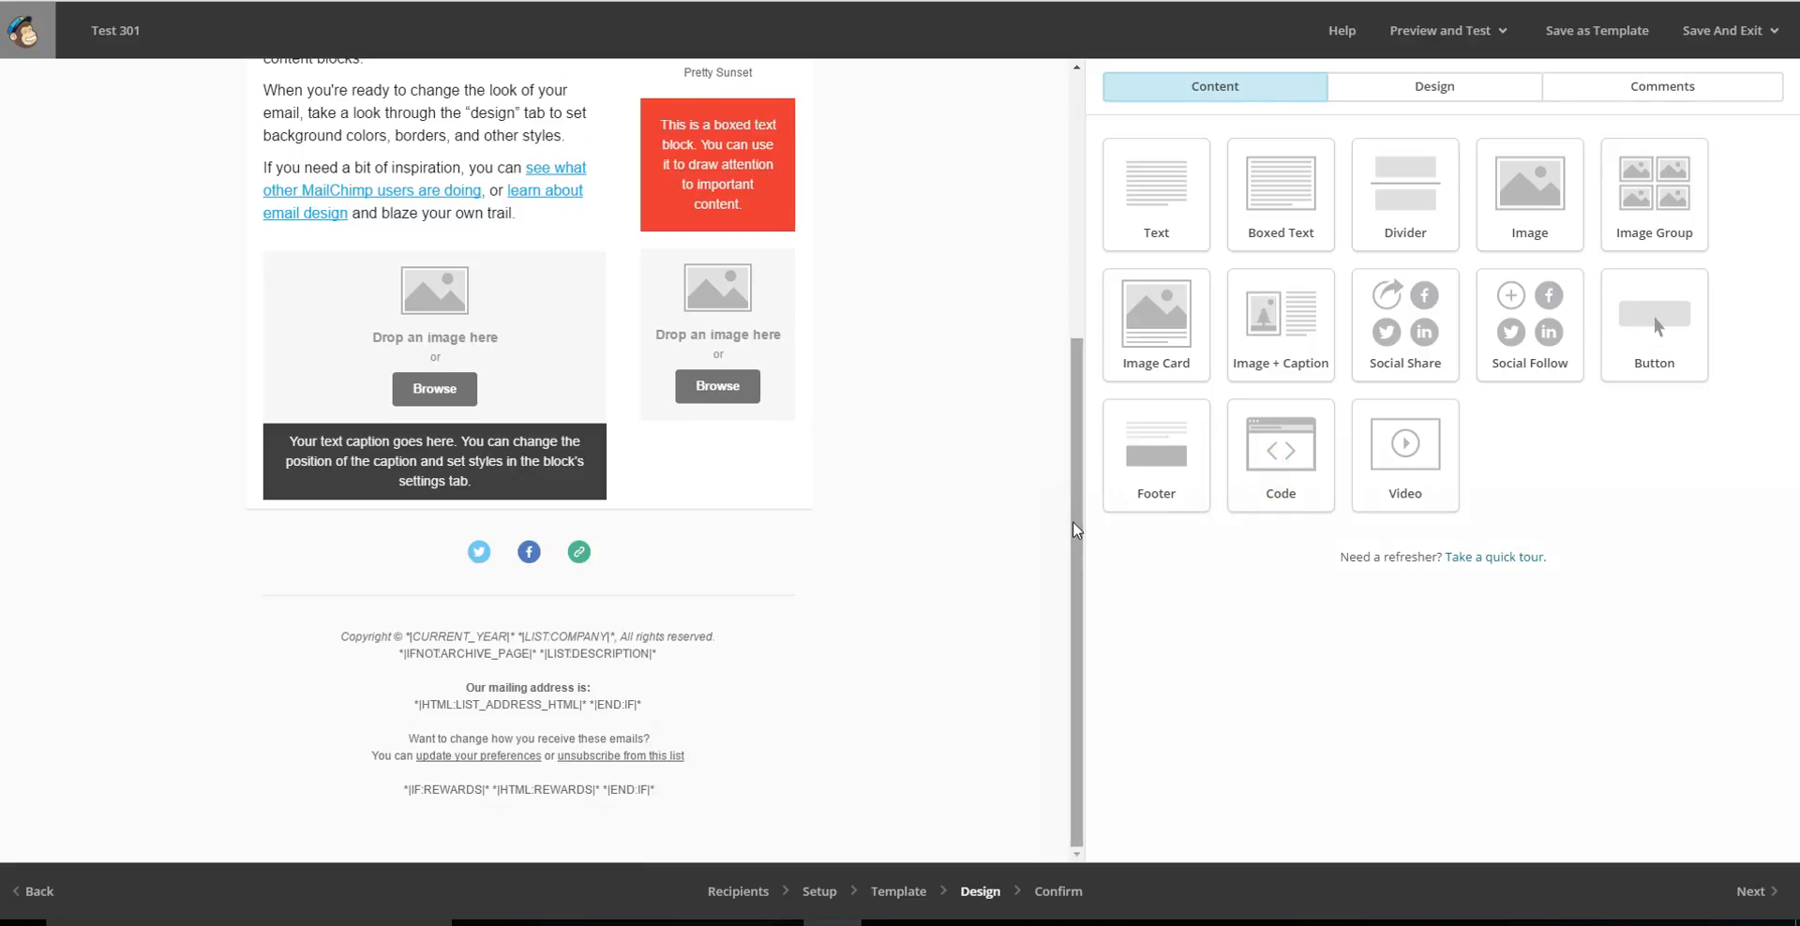
drag(1068, 522, 1064, 621)
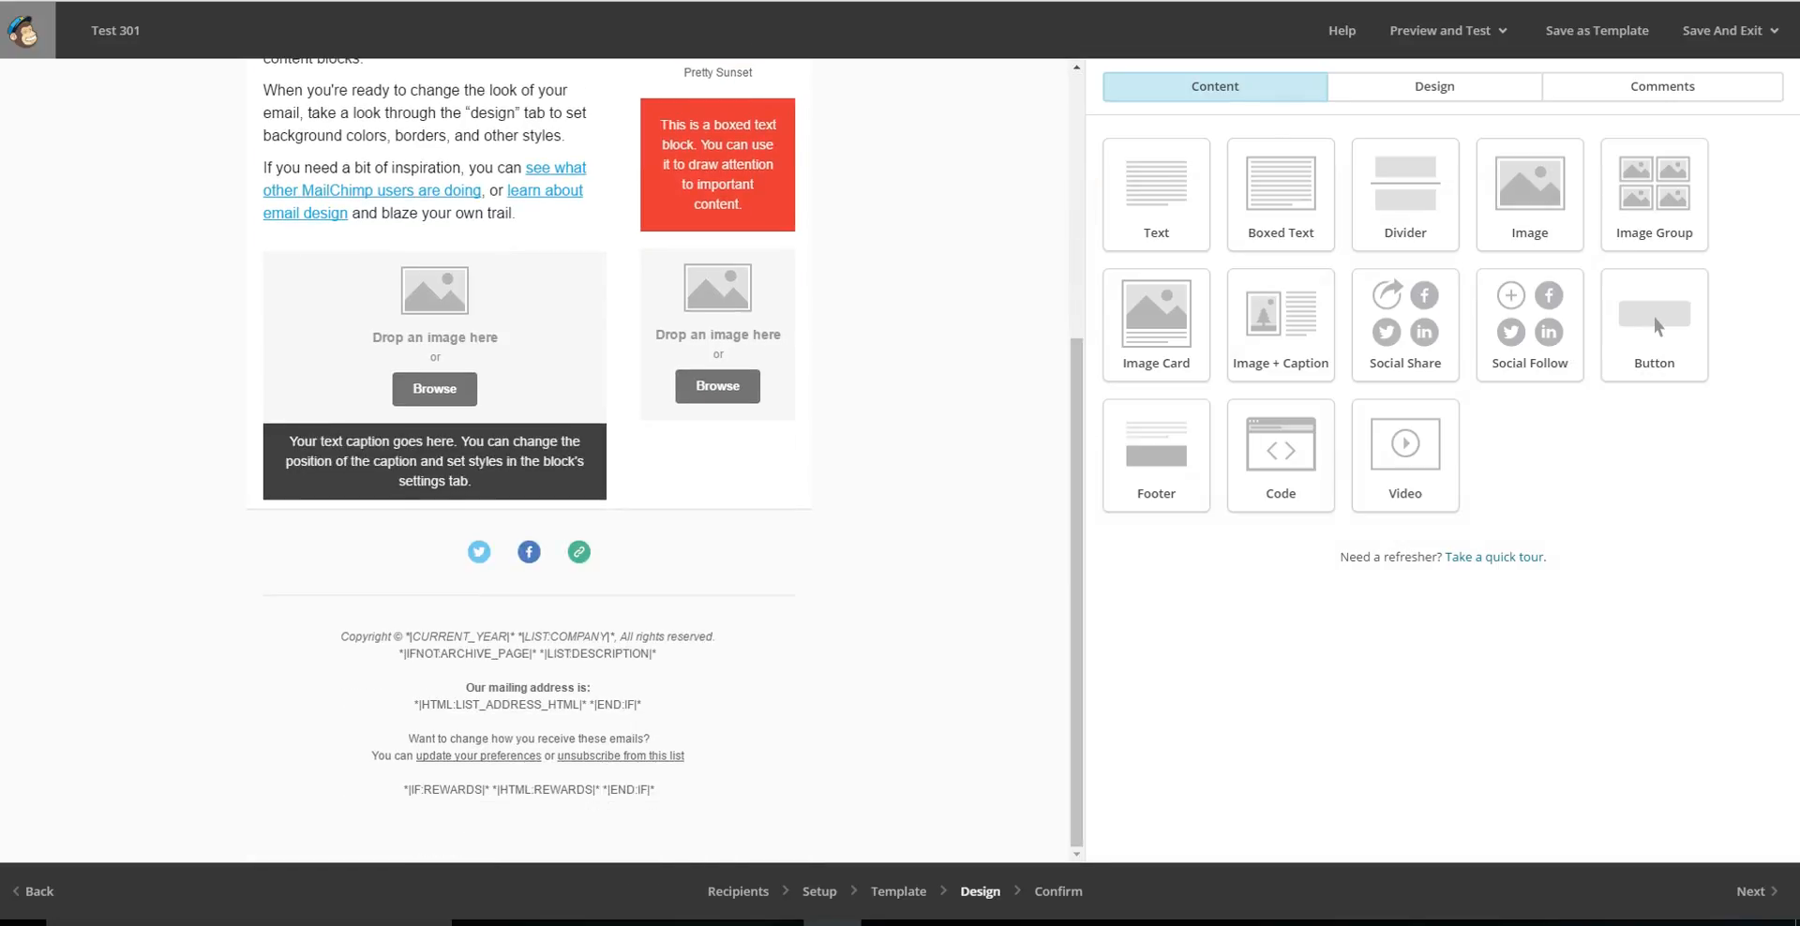
Preview the campaign in its desktop and mobile versions, then leave preview mode.
click(1485, 33)
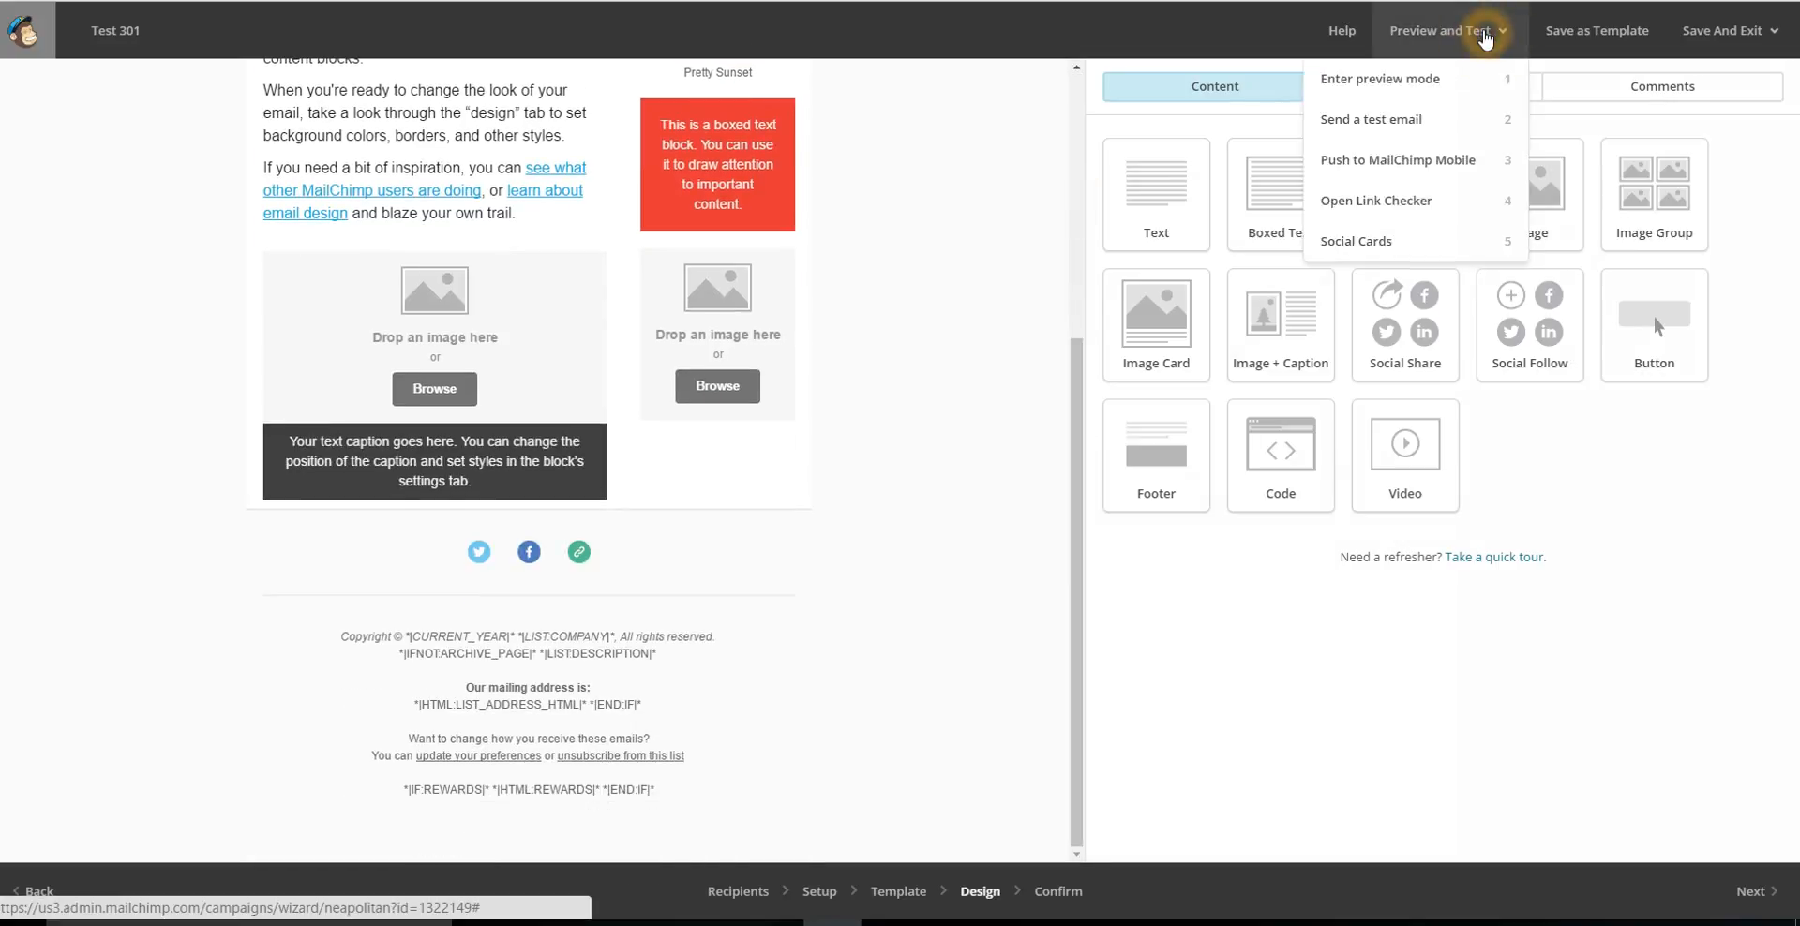
click(1433, 81)
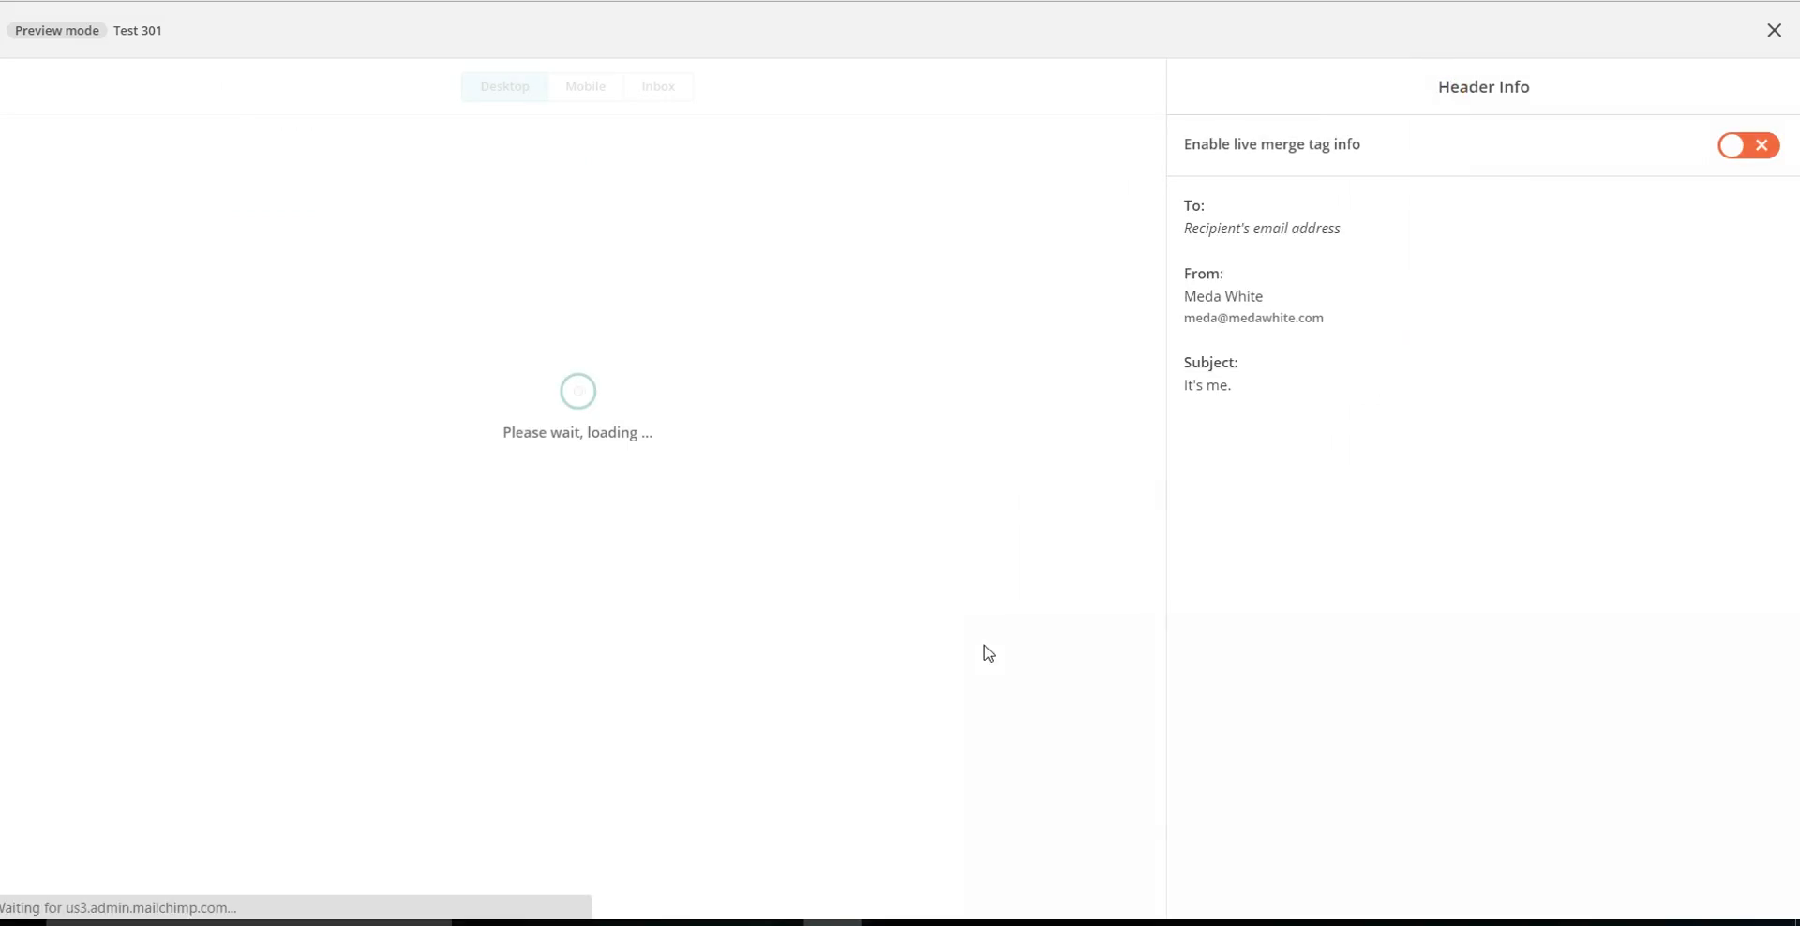
click(538, 478)
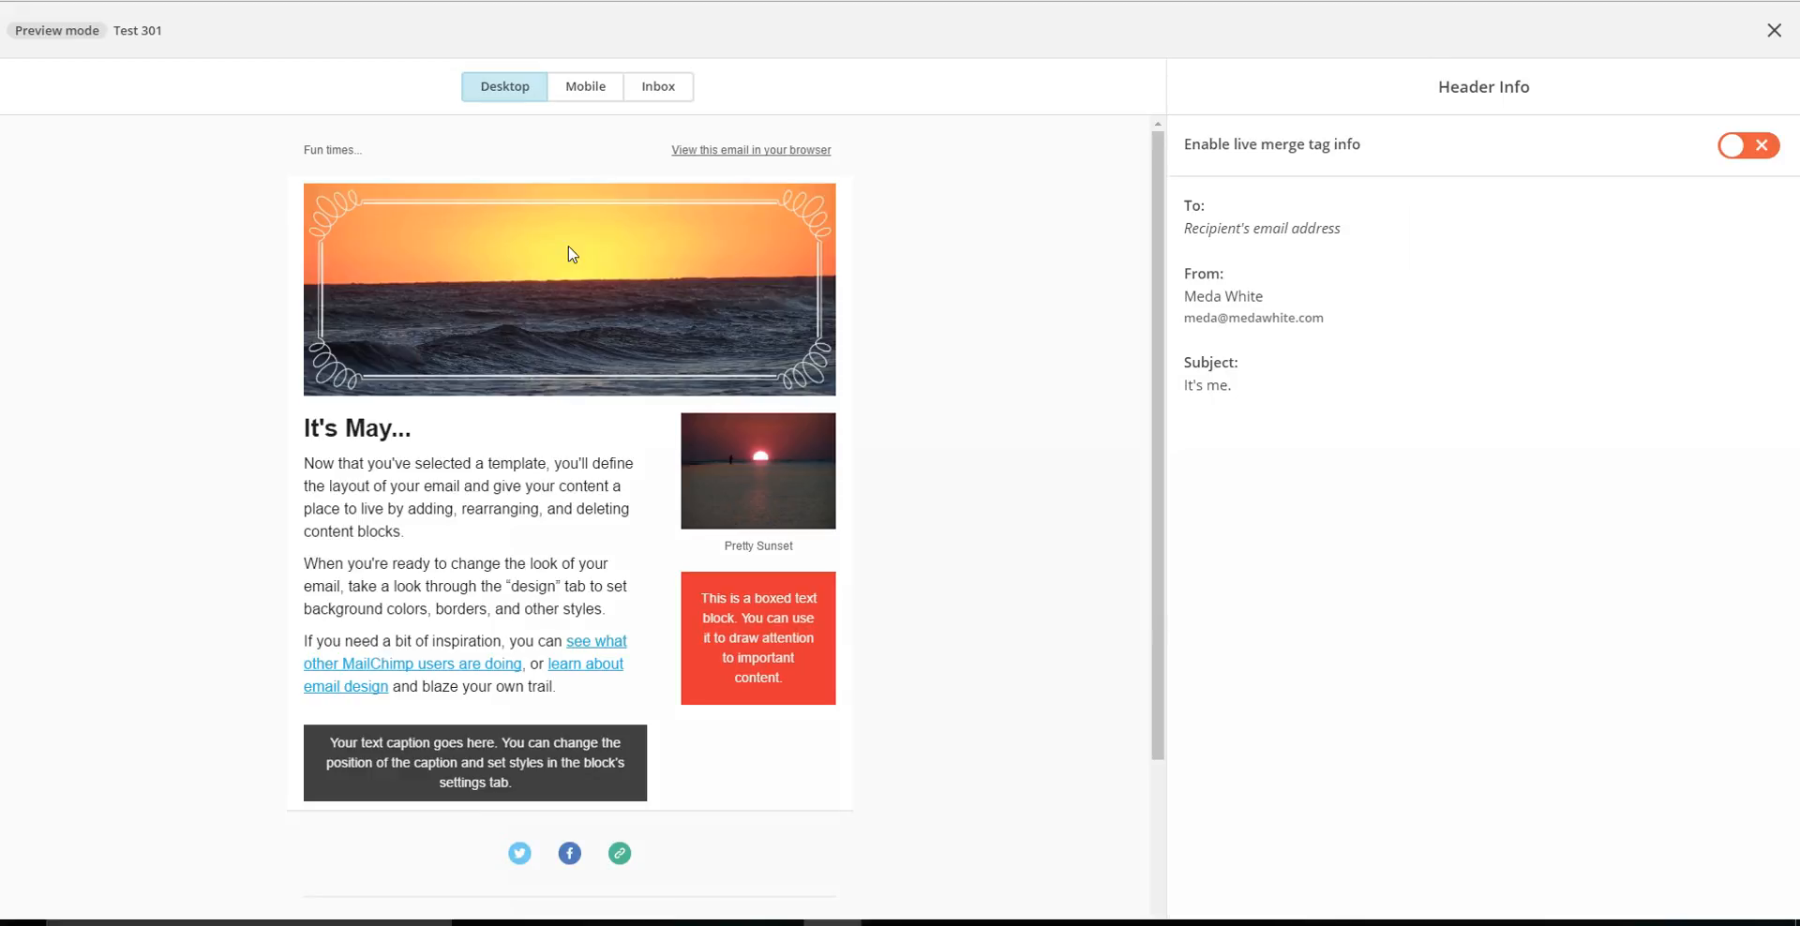
click(594, 90)
click(493, 90)
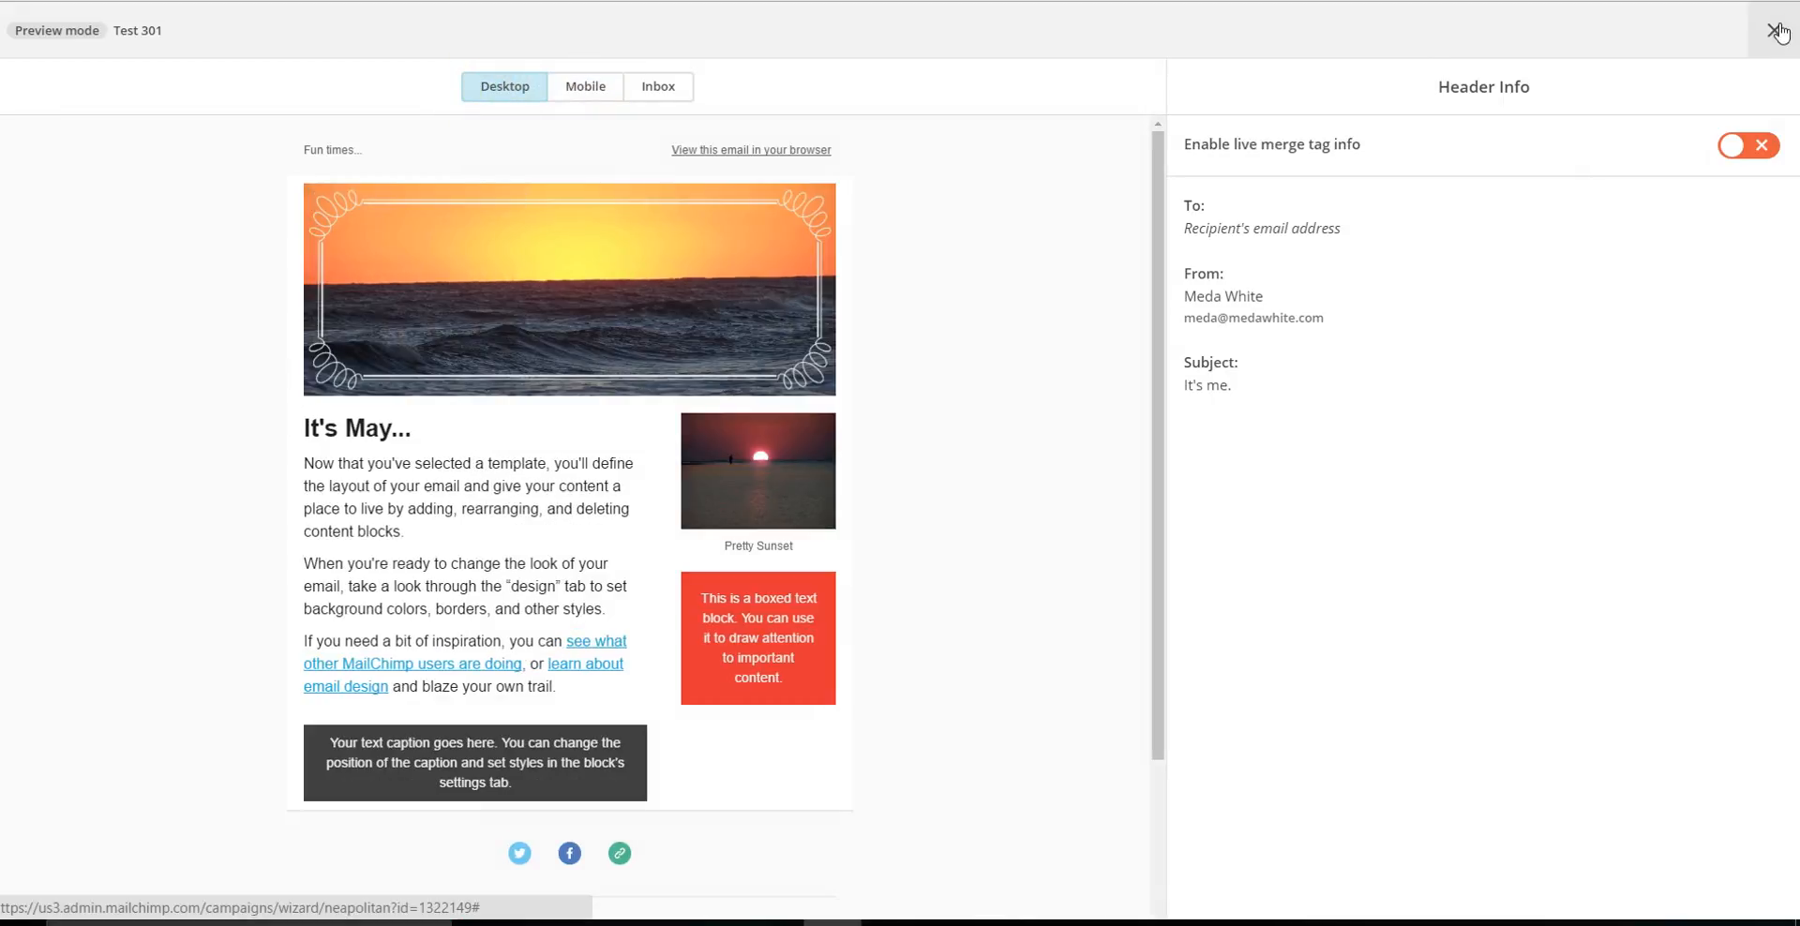
click(1774, 30)
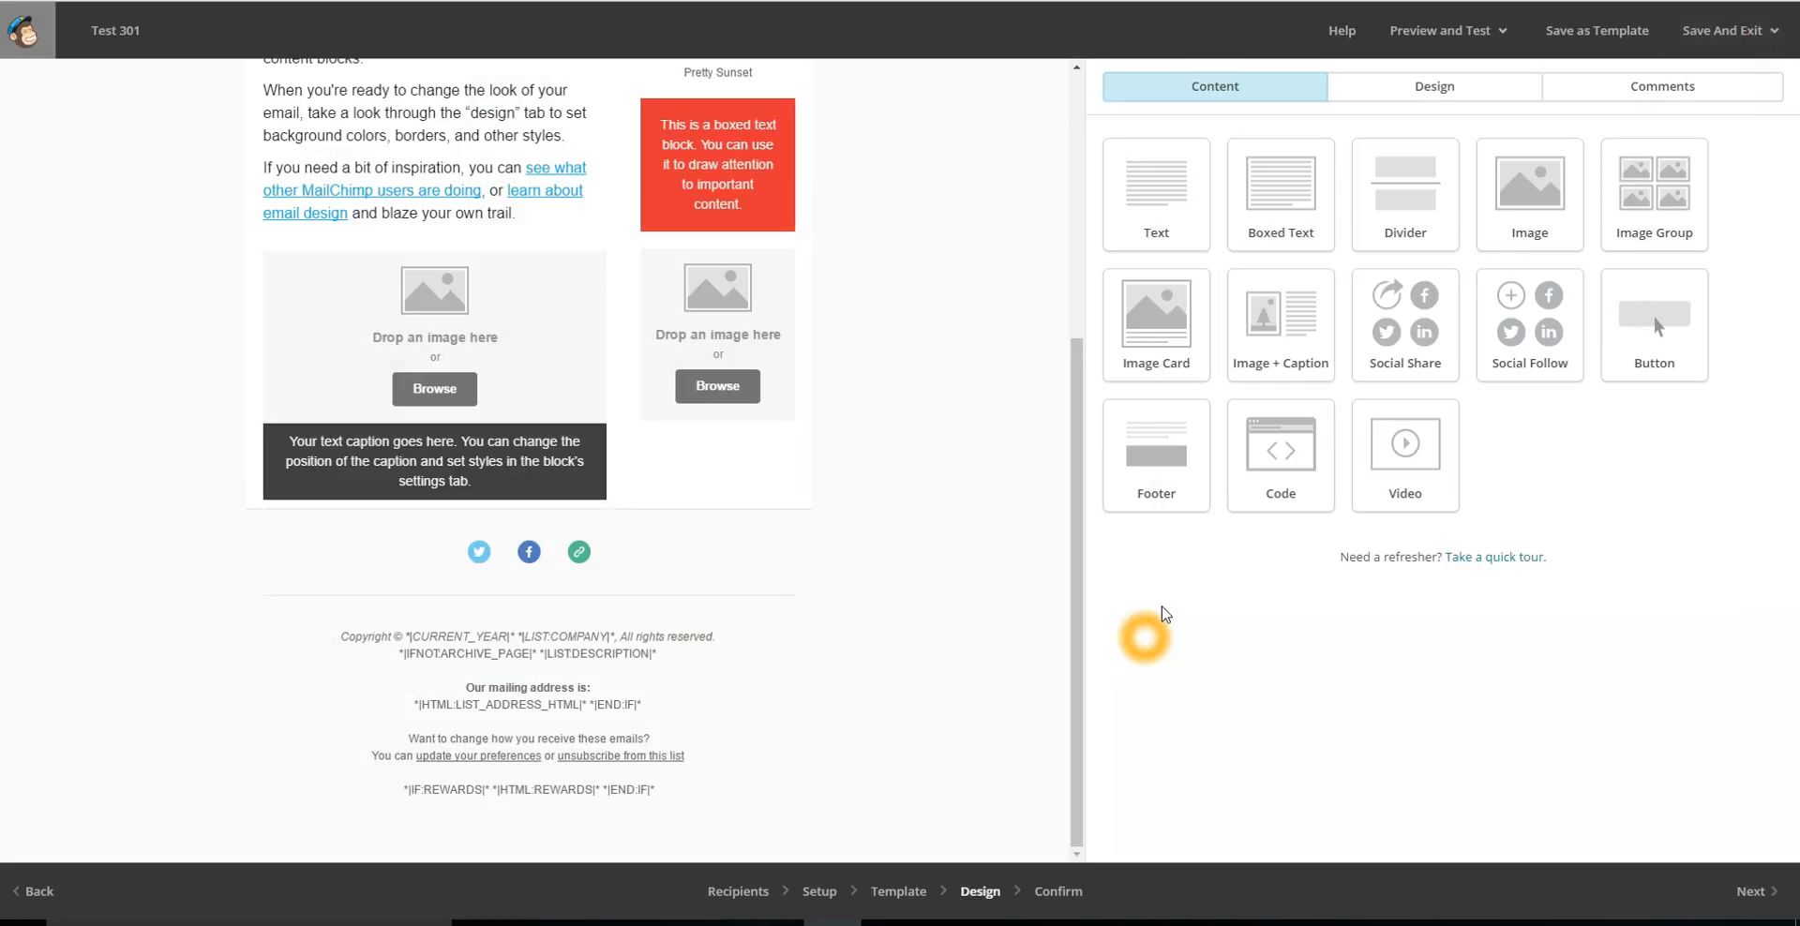
click(1487, 30)
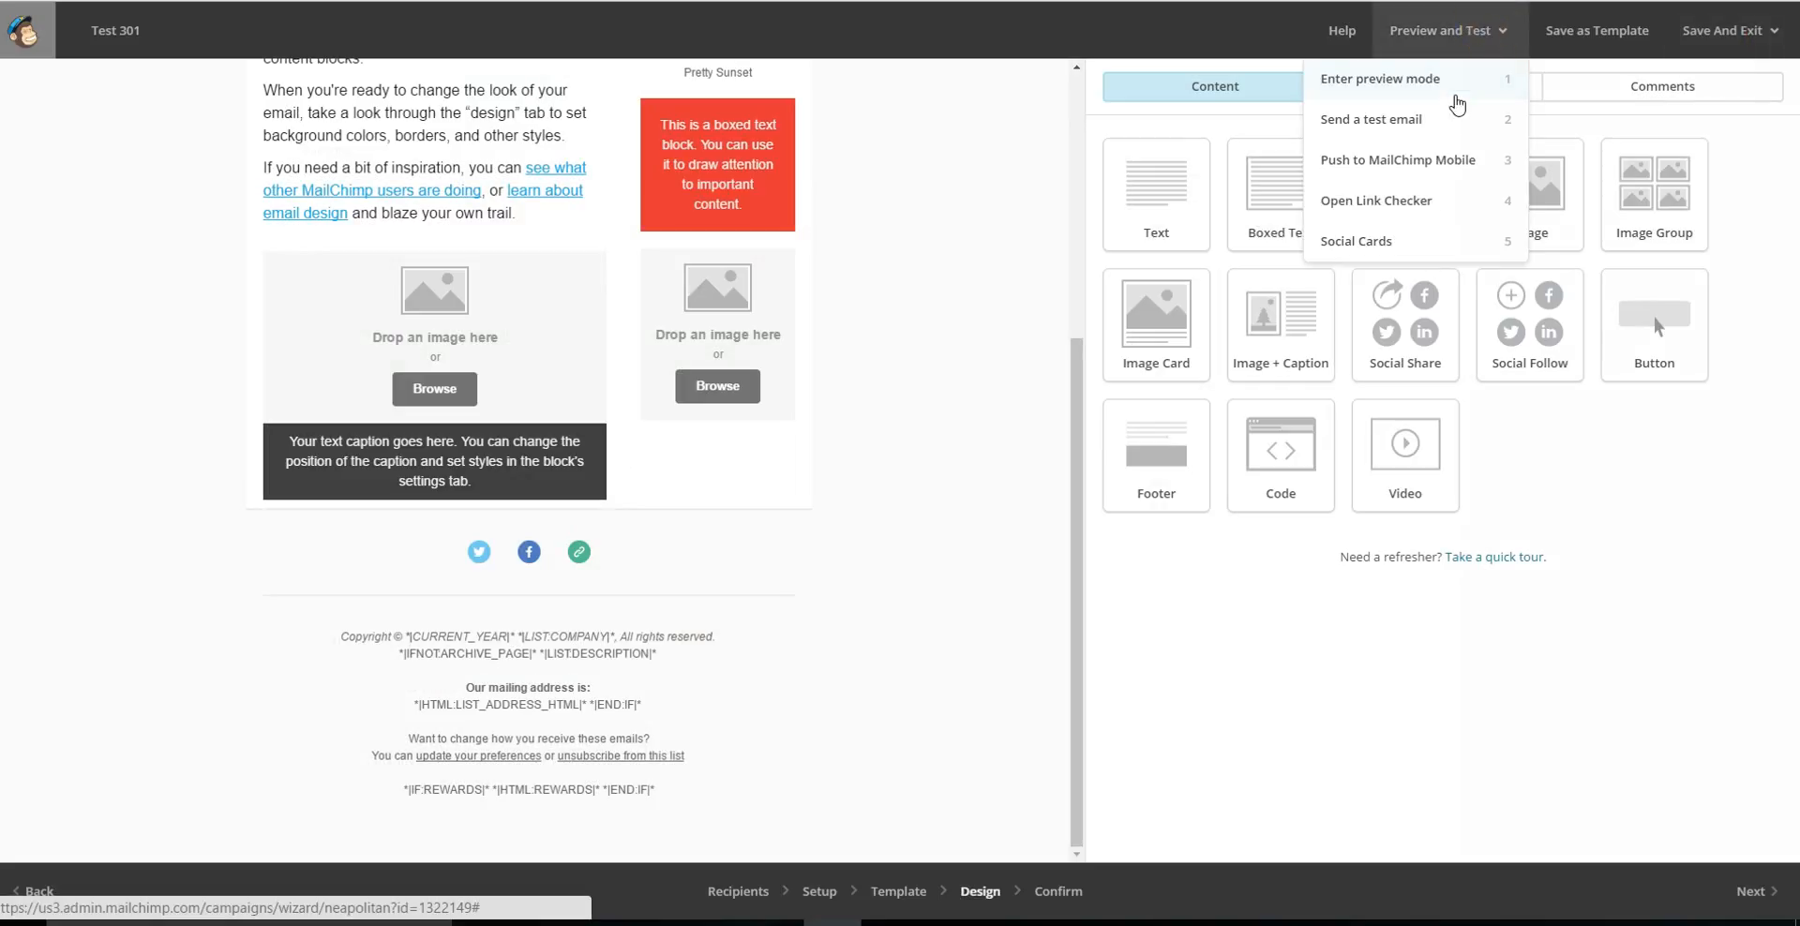
click(1452, 122)
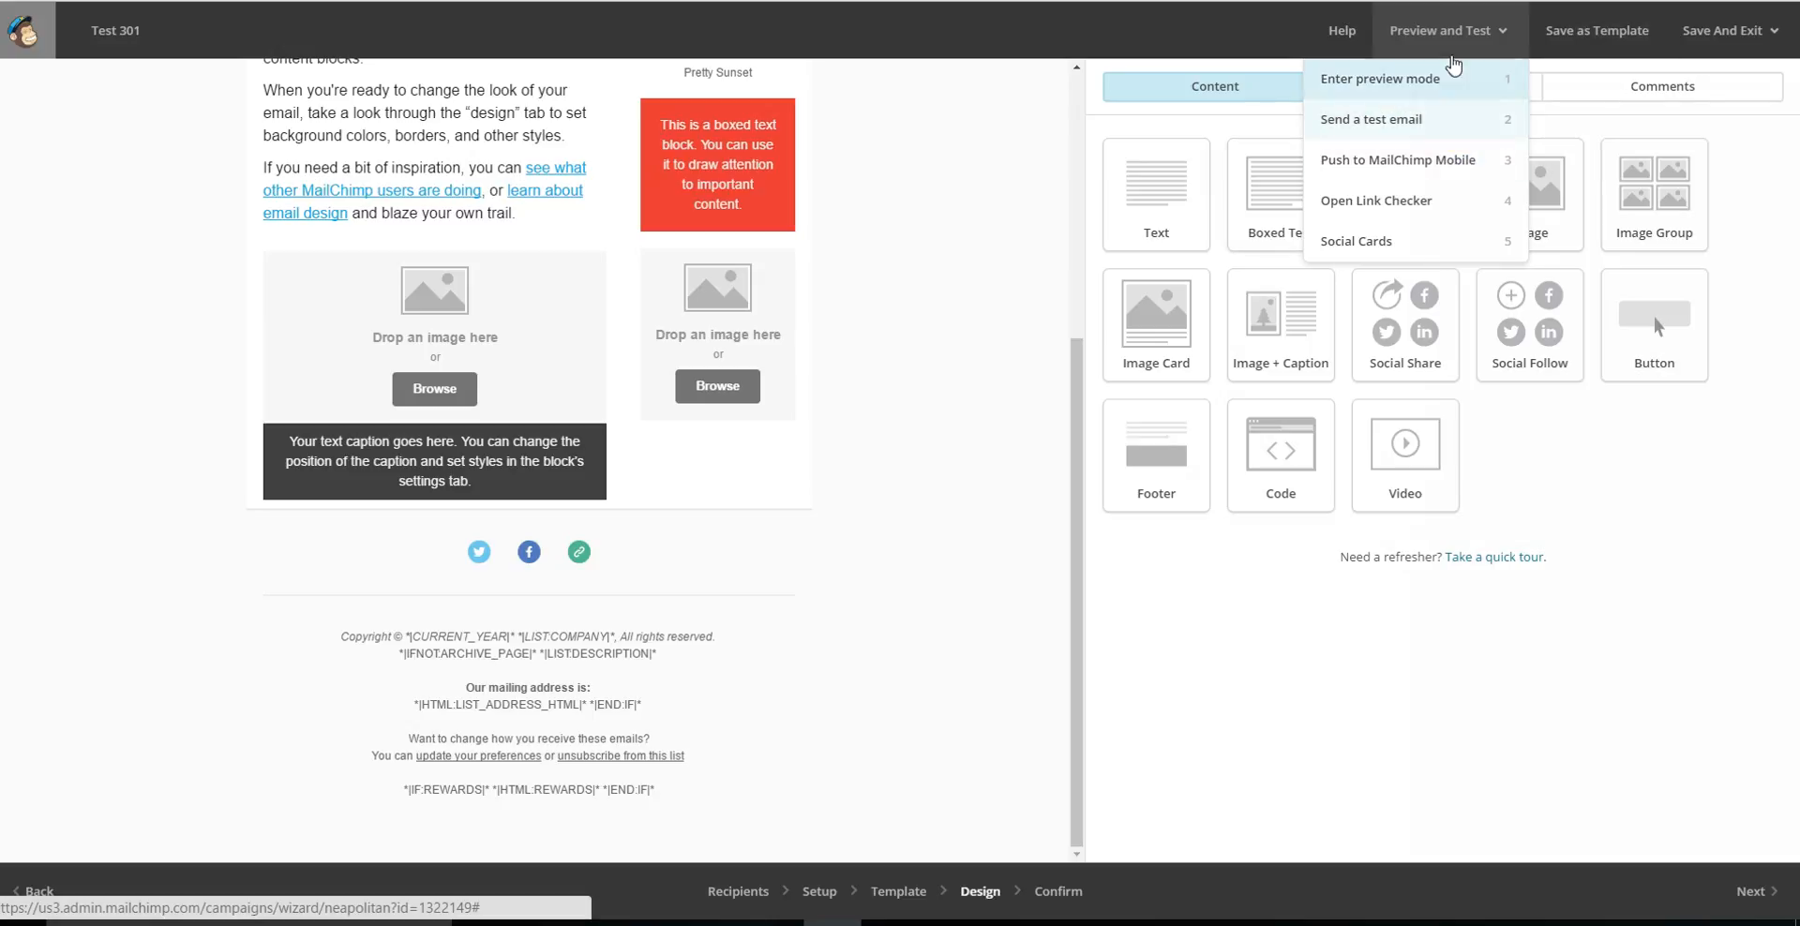
click(1500, 31)
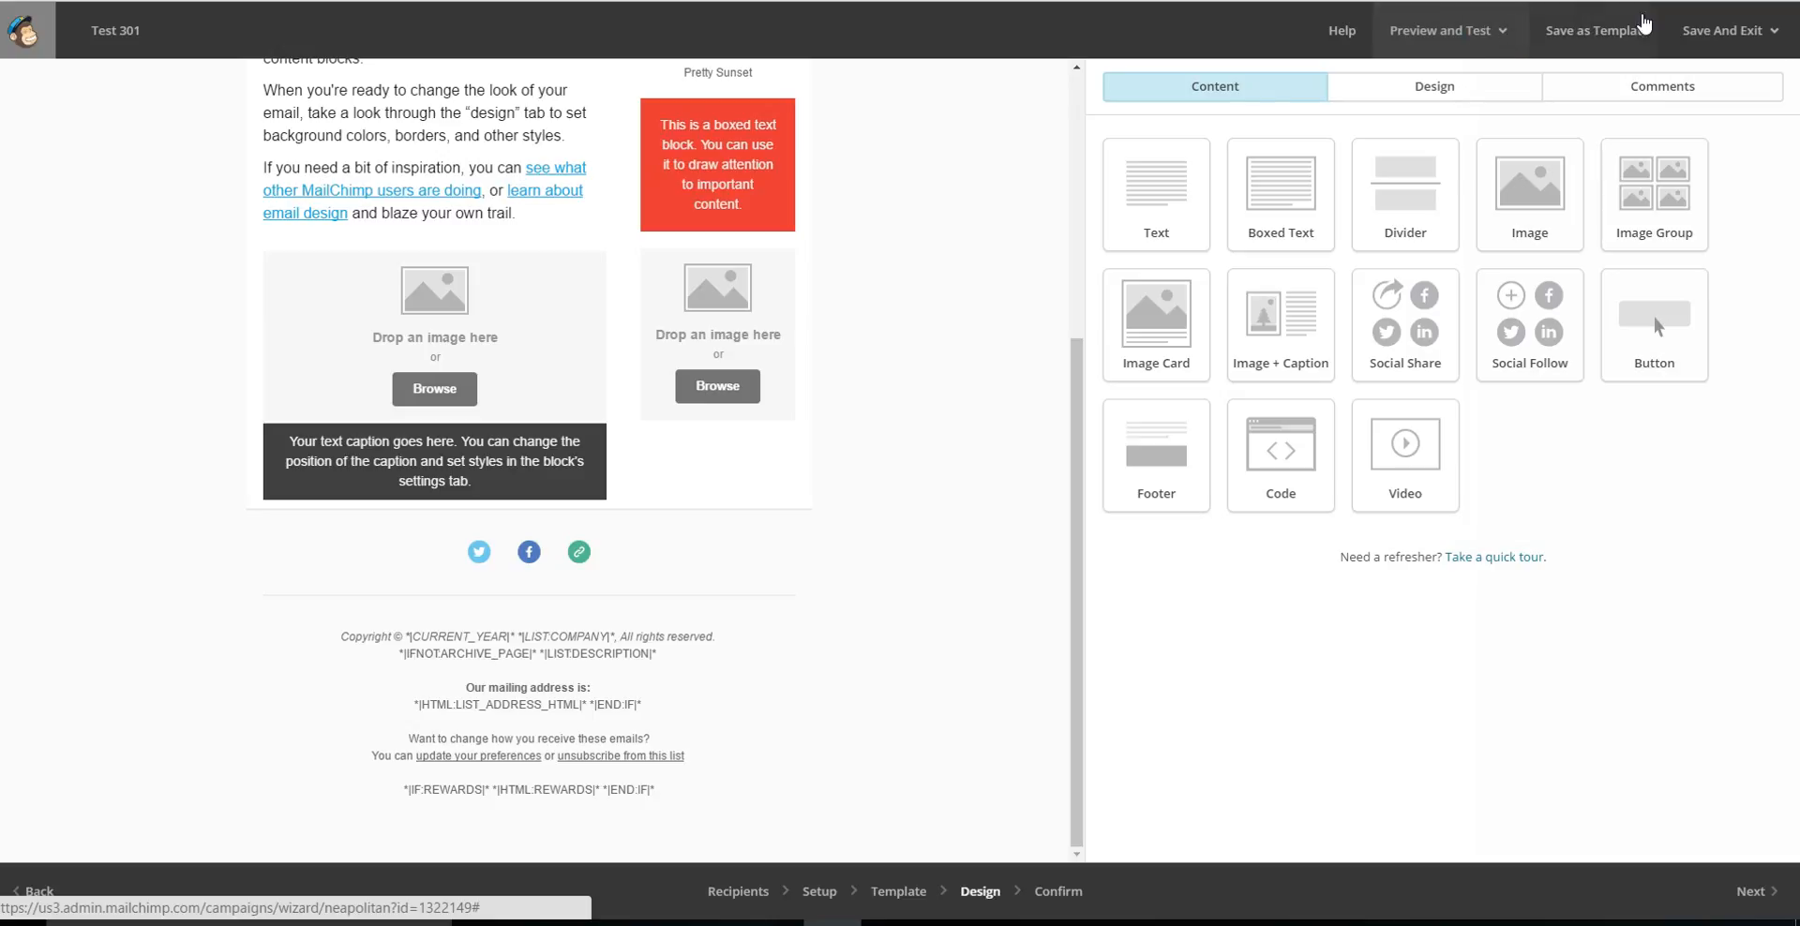
click(1749, 36)
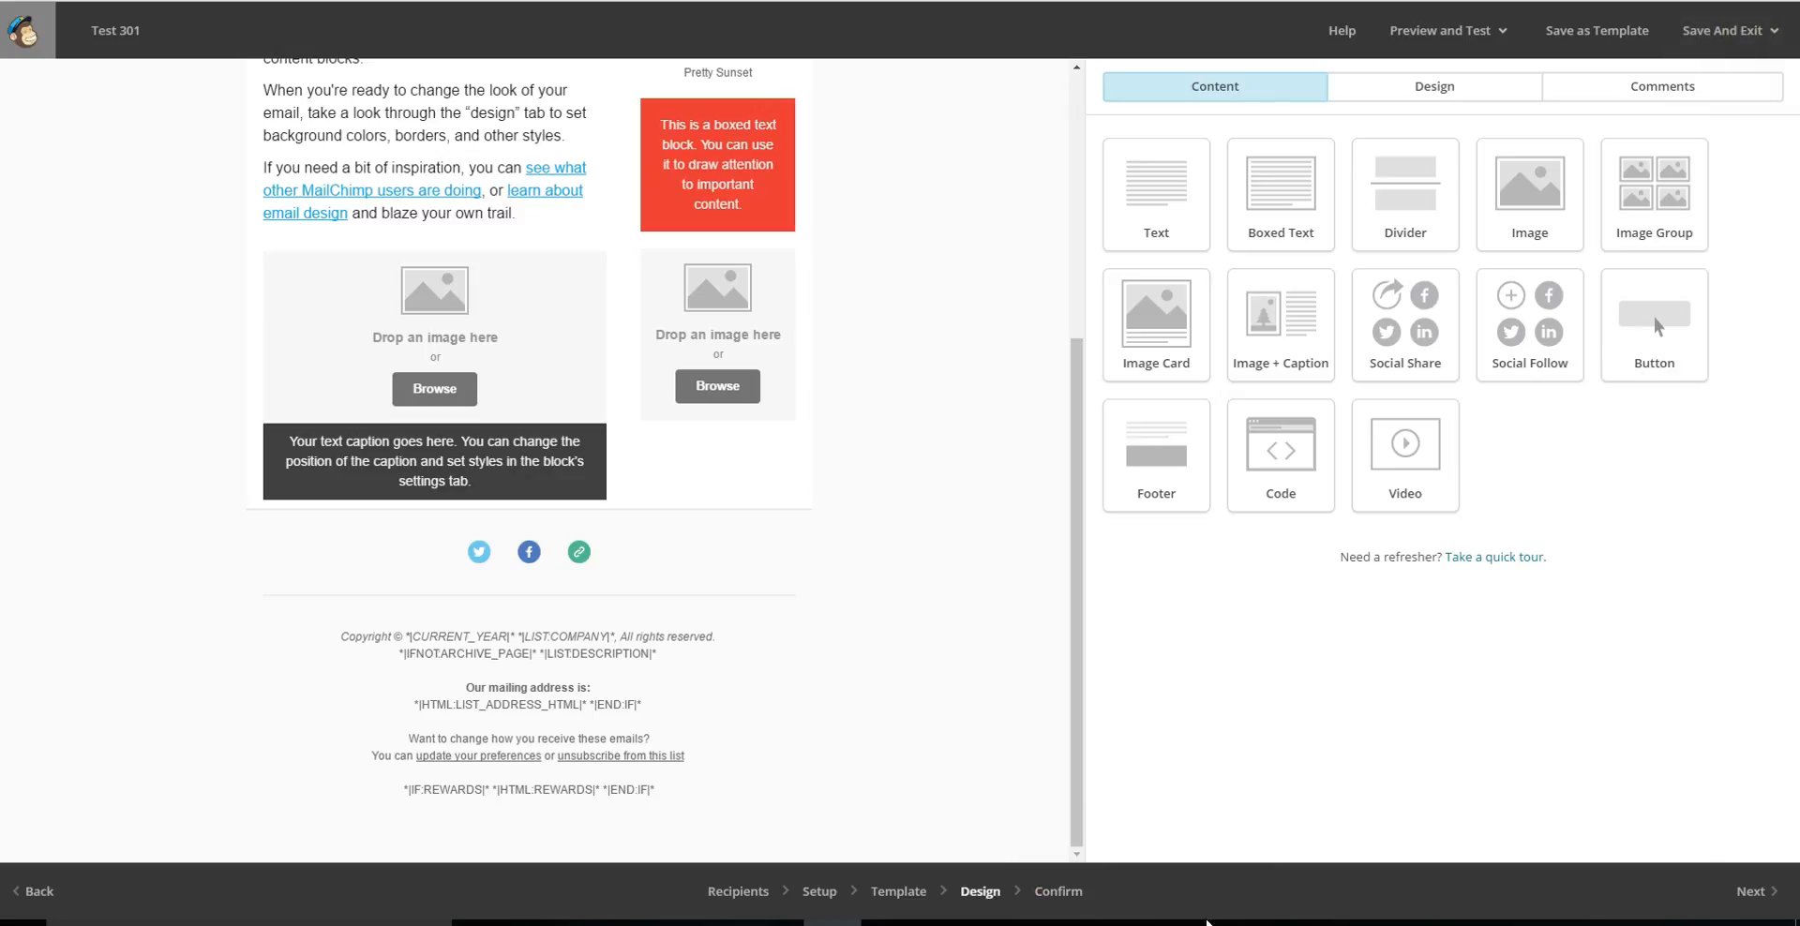
Advance the campaign to the Confirm stage and review the pre-send checklist from List through MonkeyRewards.
click(1060, 895)
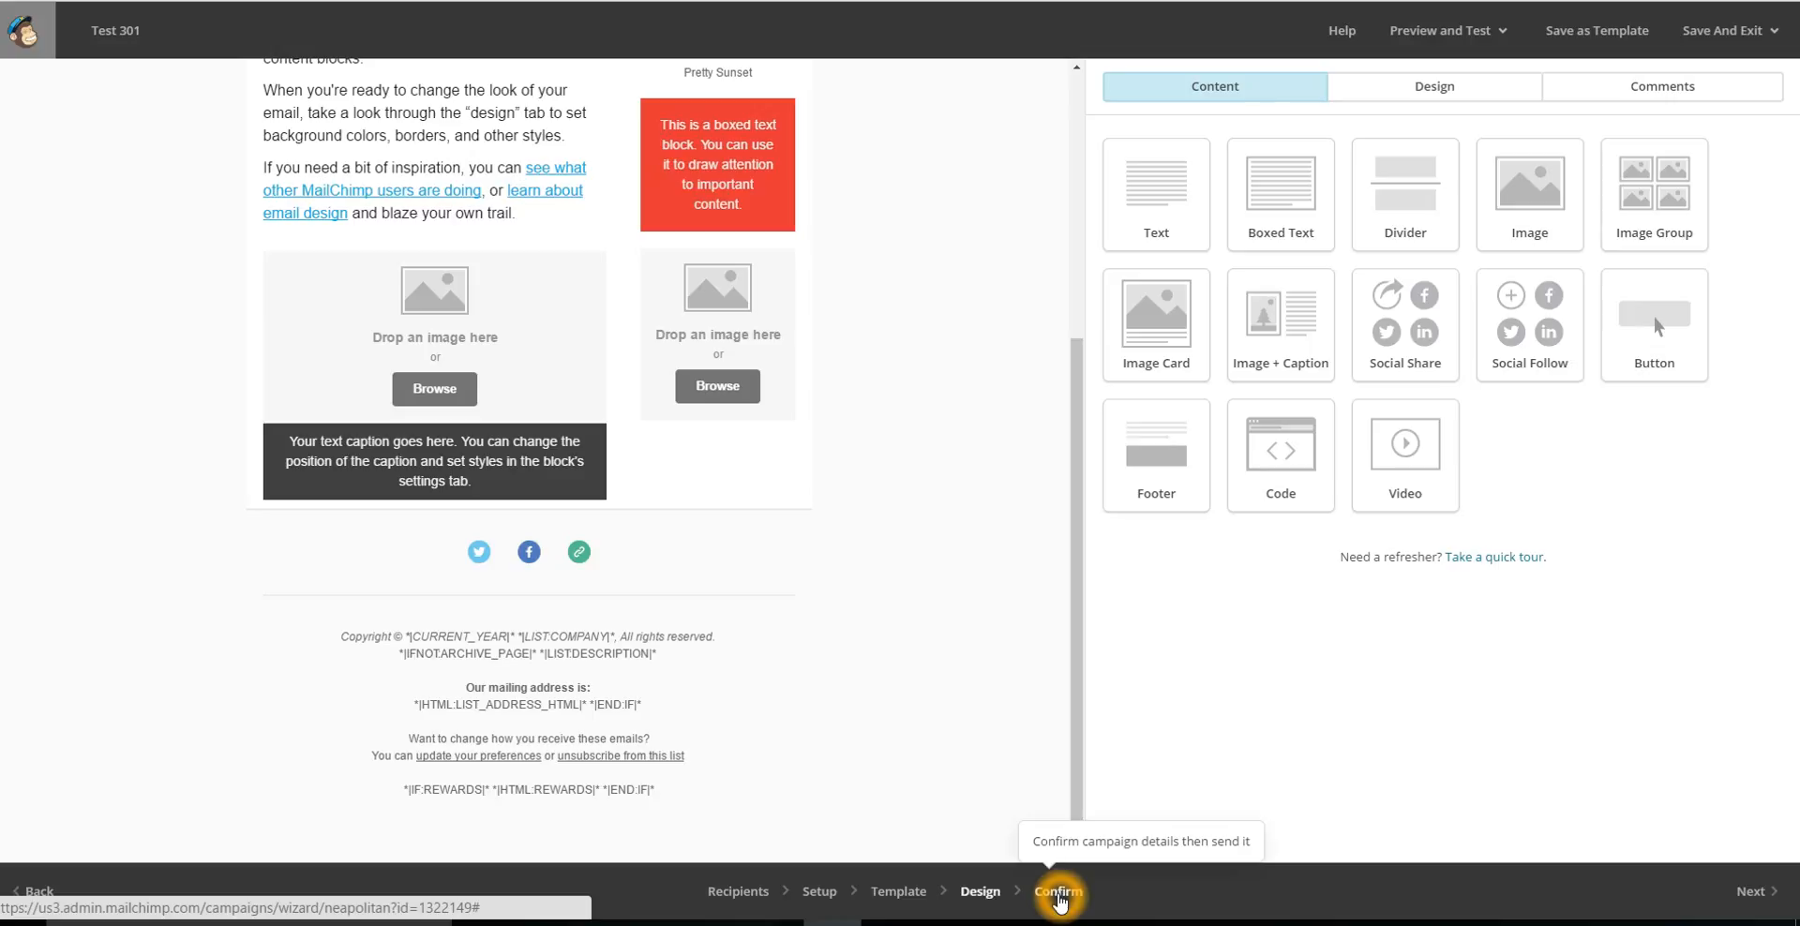
click(1734, 893)
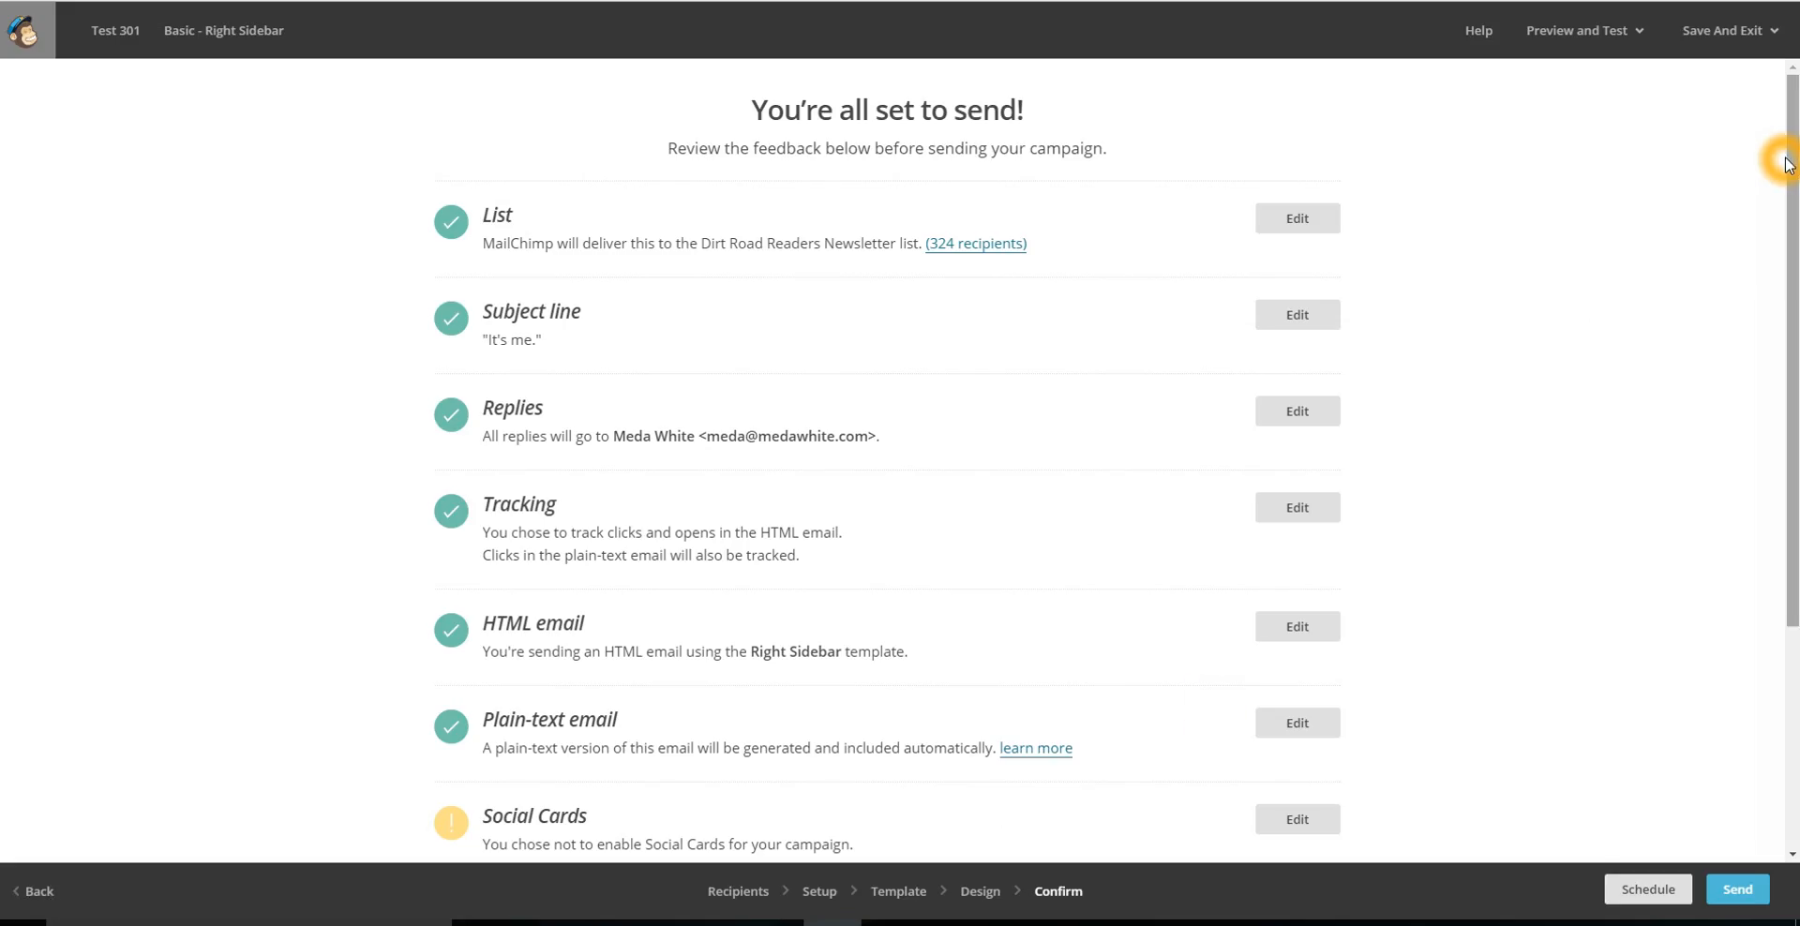
drag(1790, 169, 1790, 220)
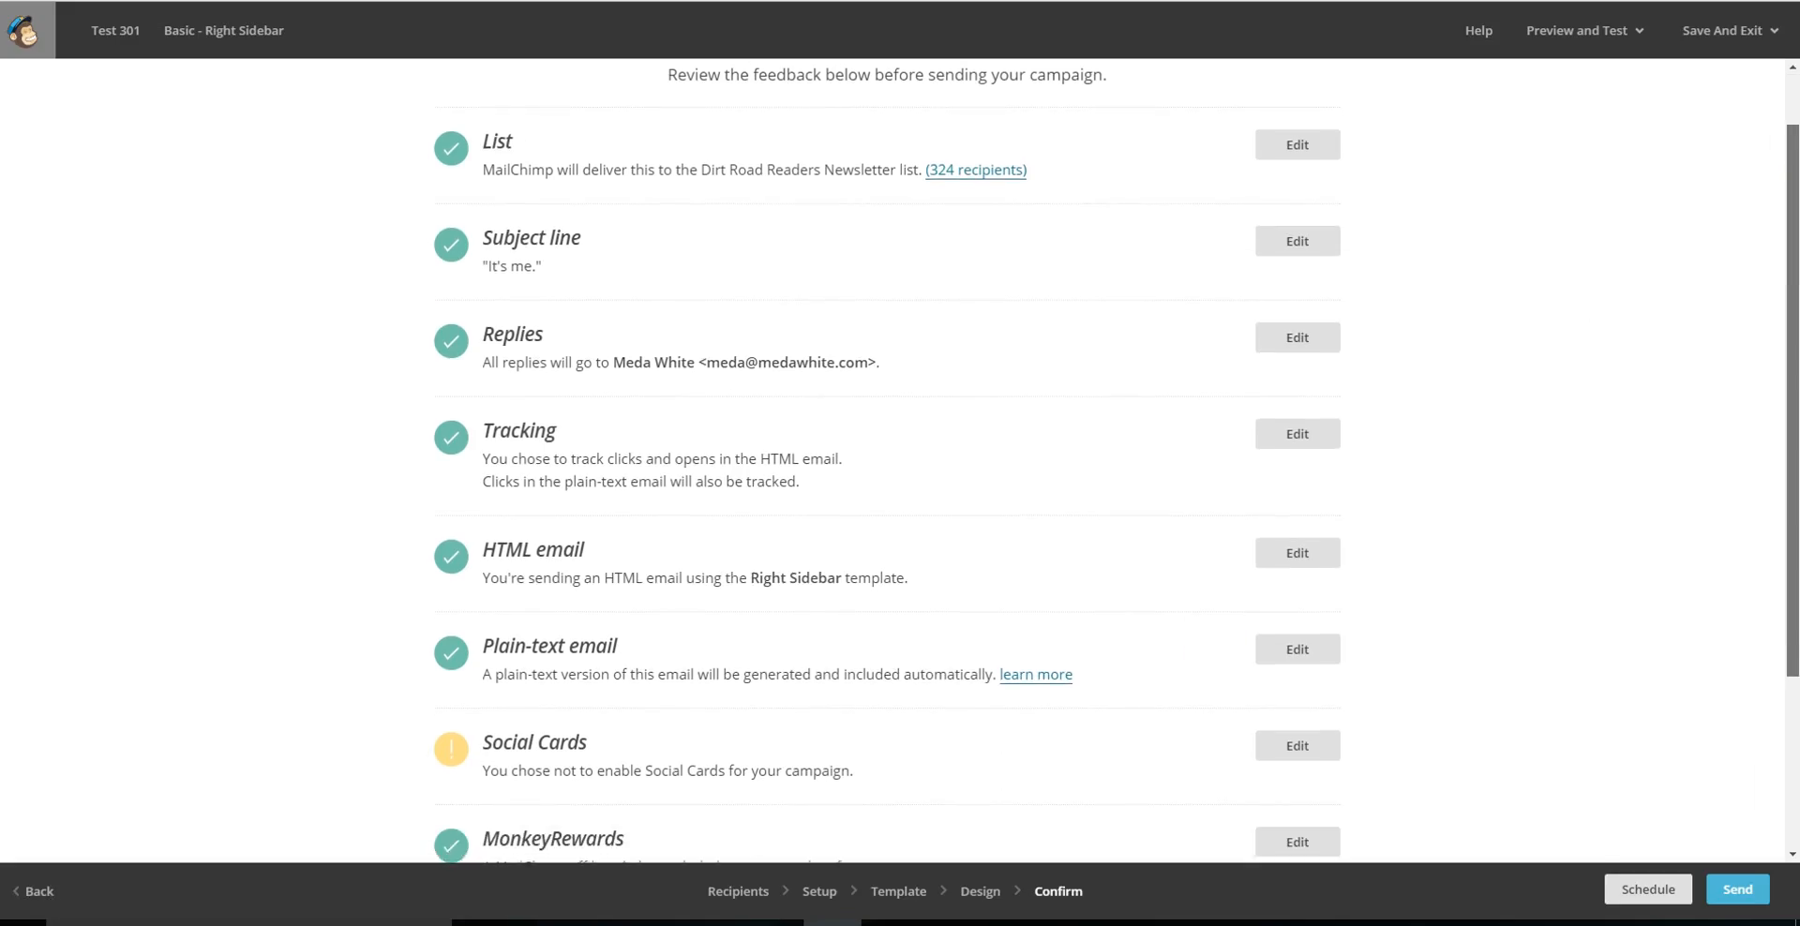
click(1294, 260)
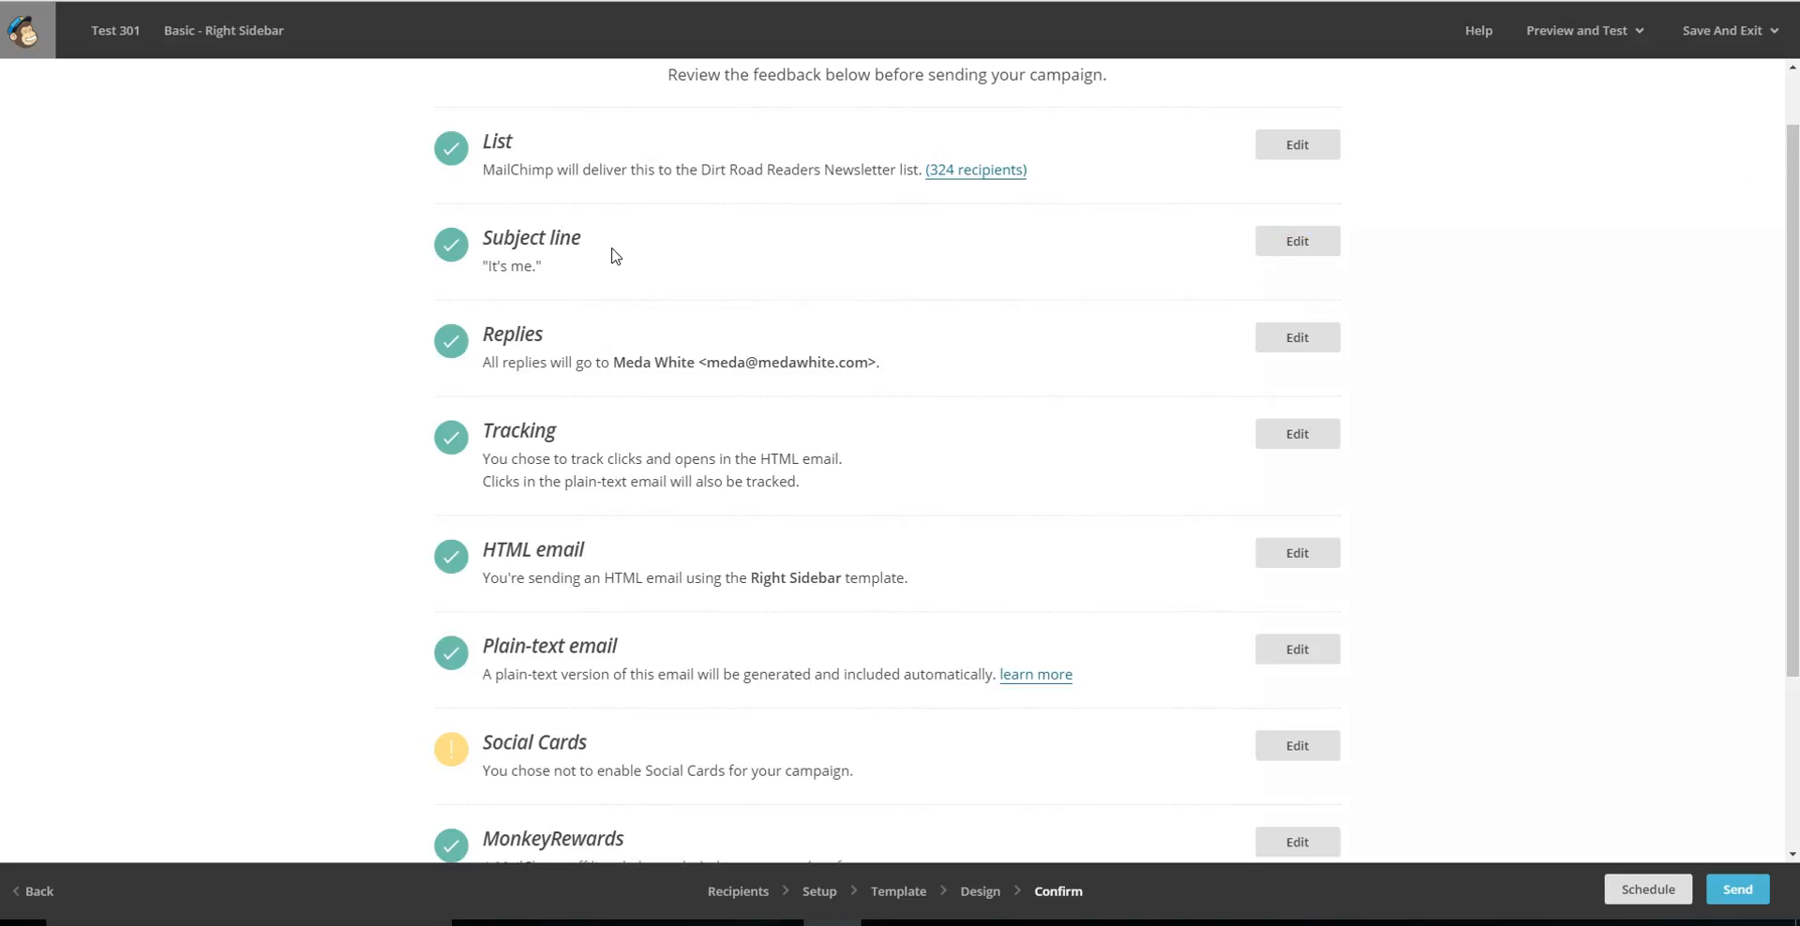
click(1303, 248)
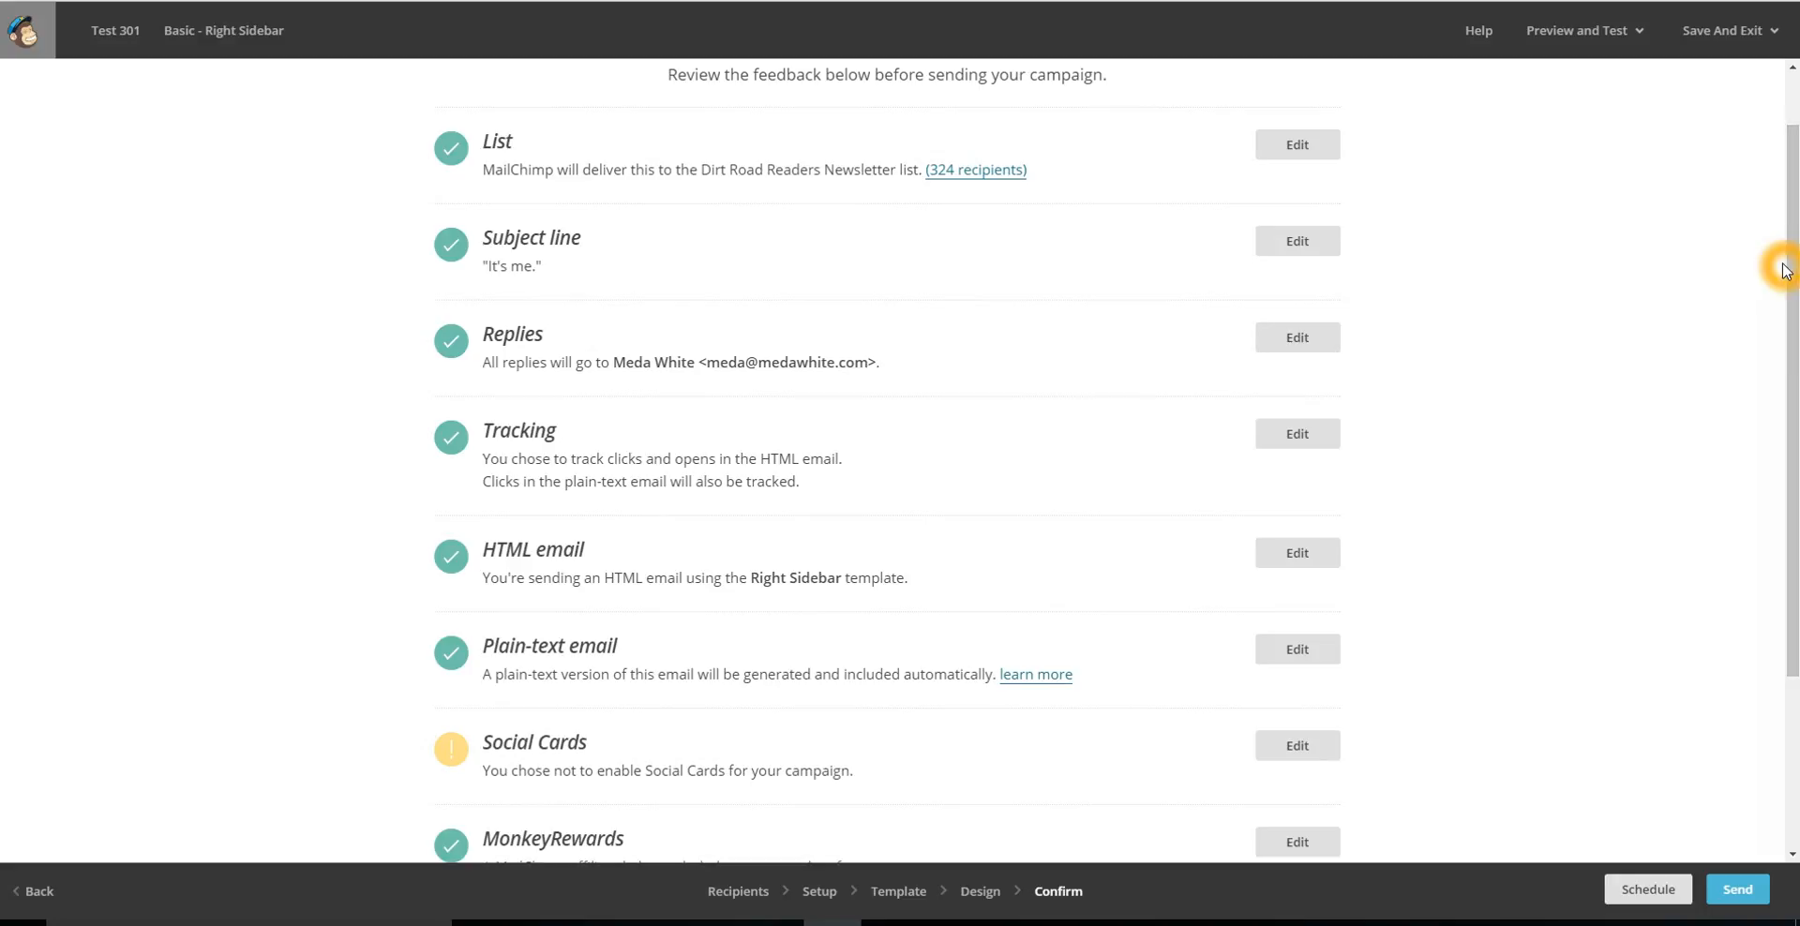
drag(1792, 309, 1792, 480)
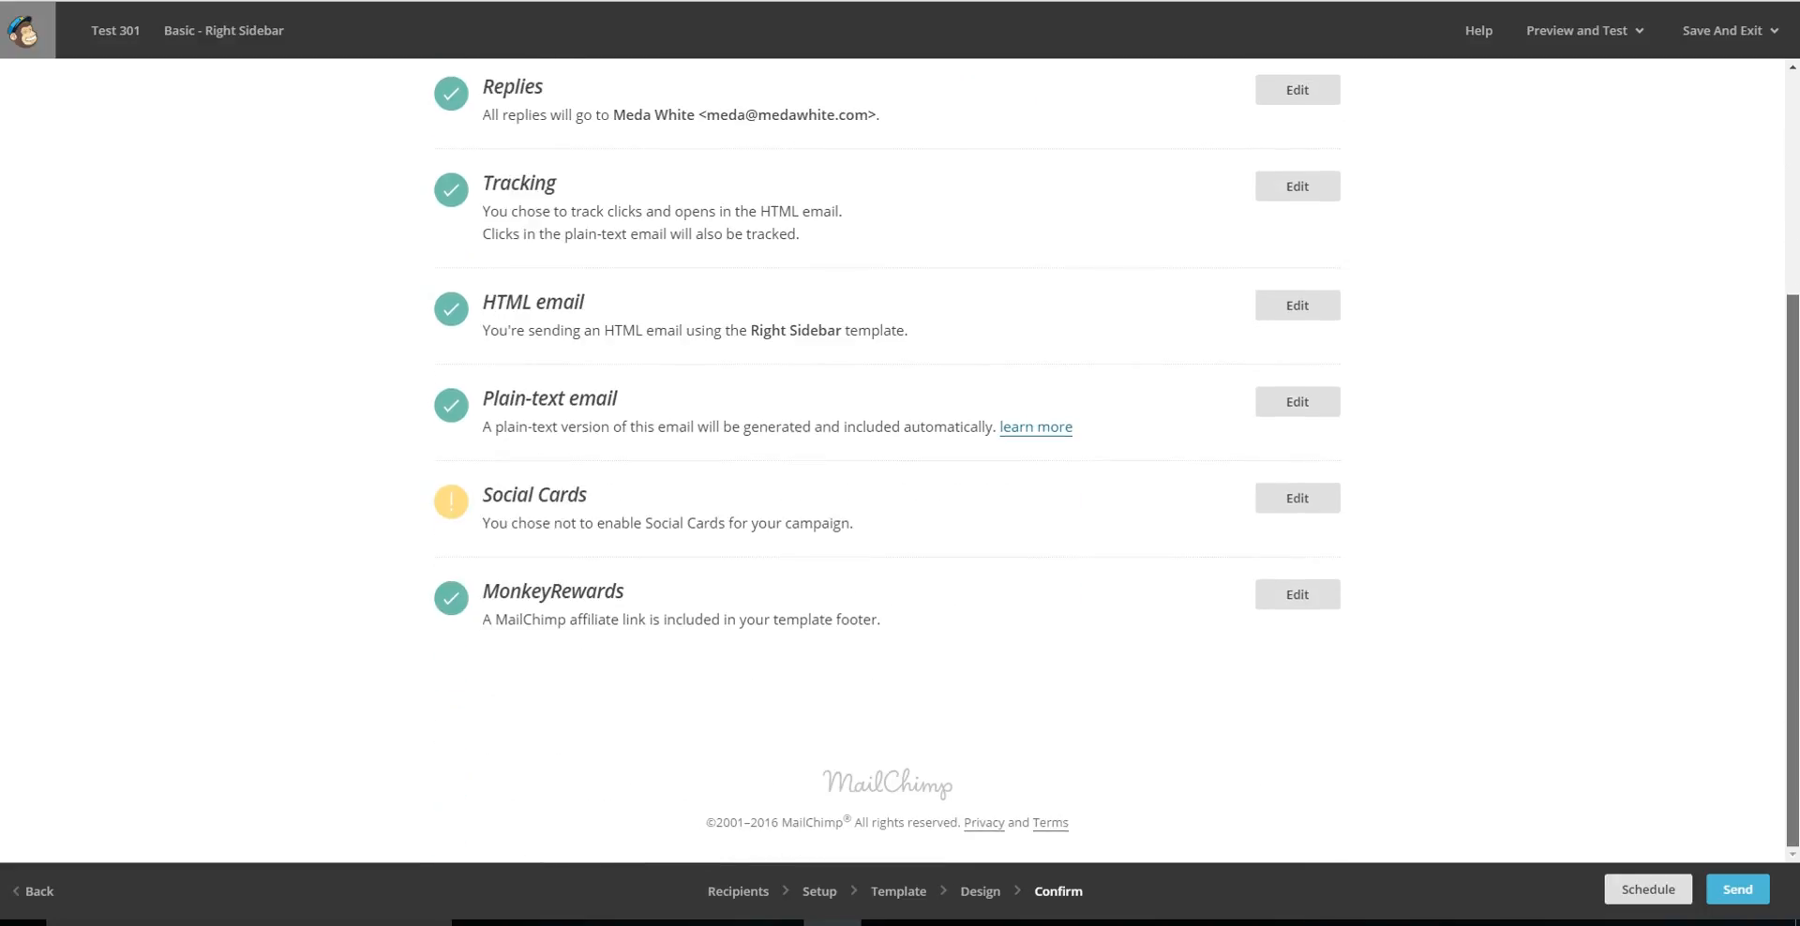
click(1012, 499)
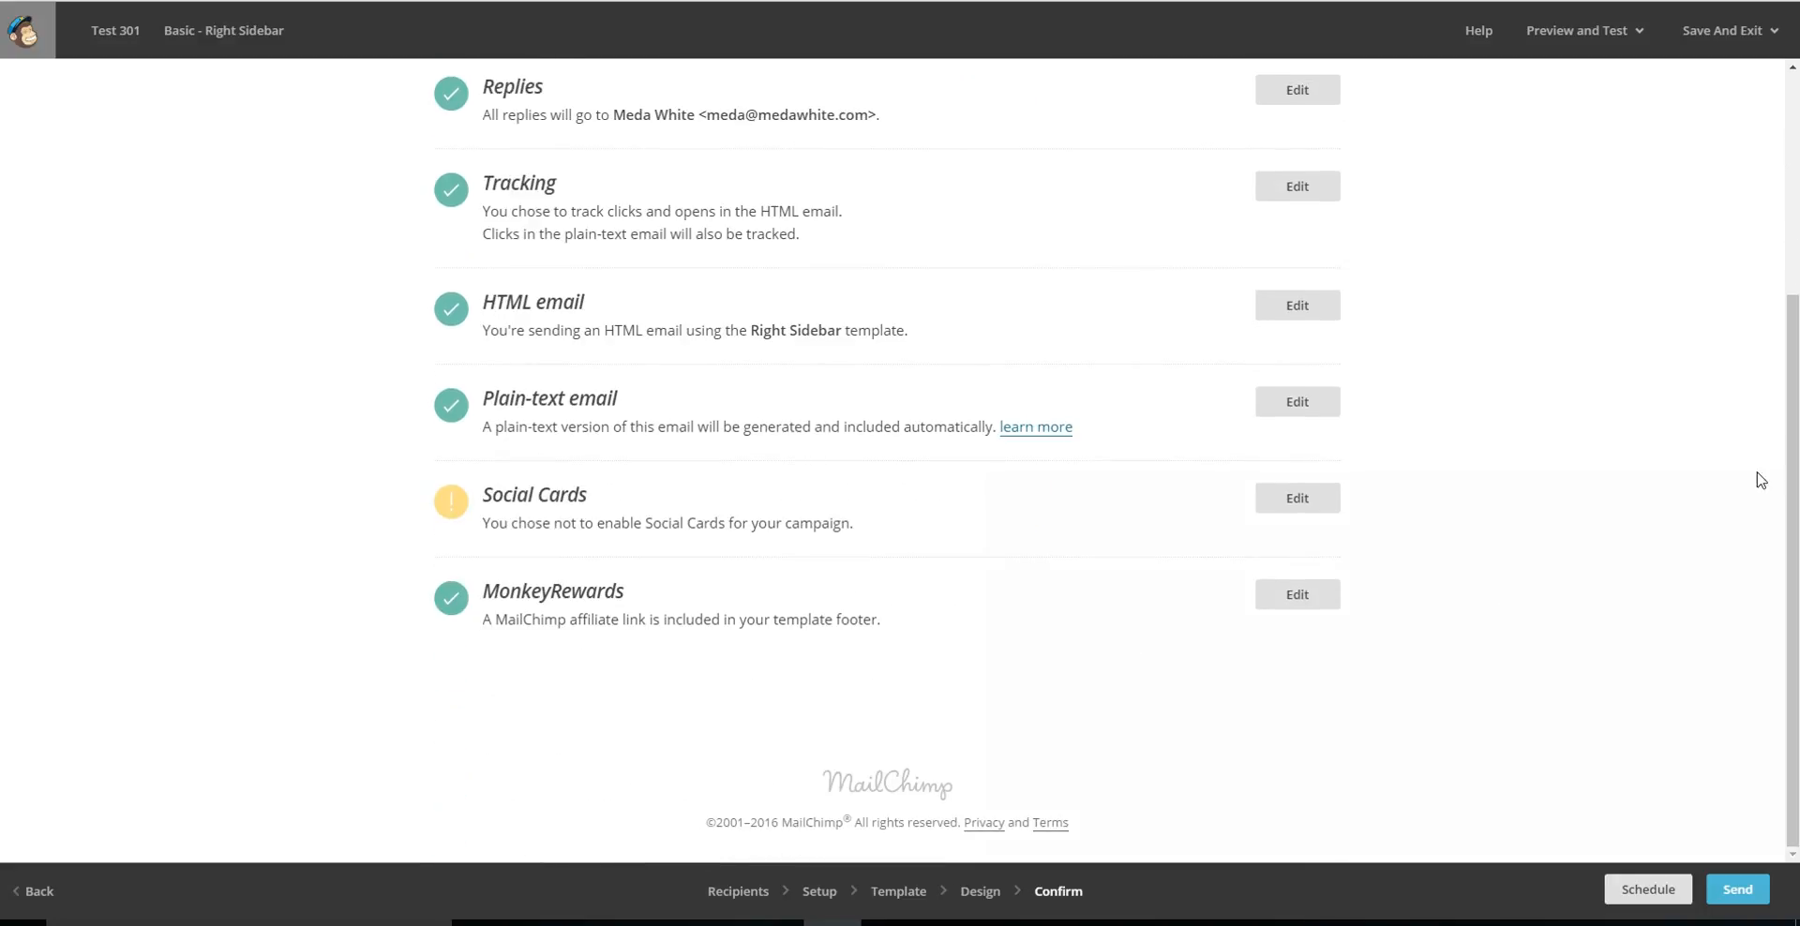
Open the scheduling options for the campaign and set the delivery date to May 13 2016.
click(1793, 461)
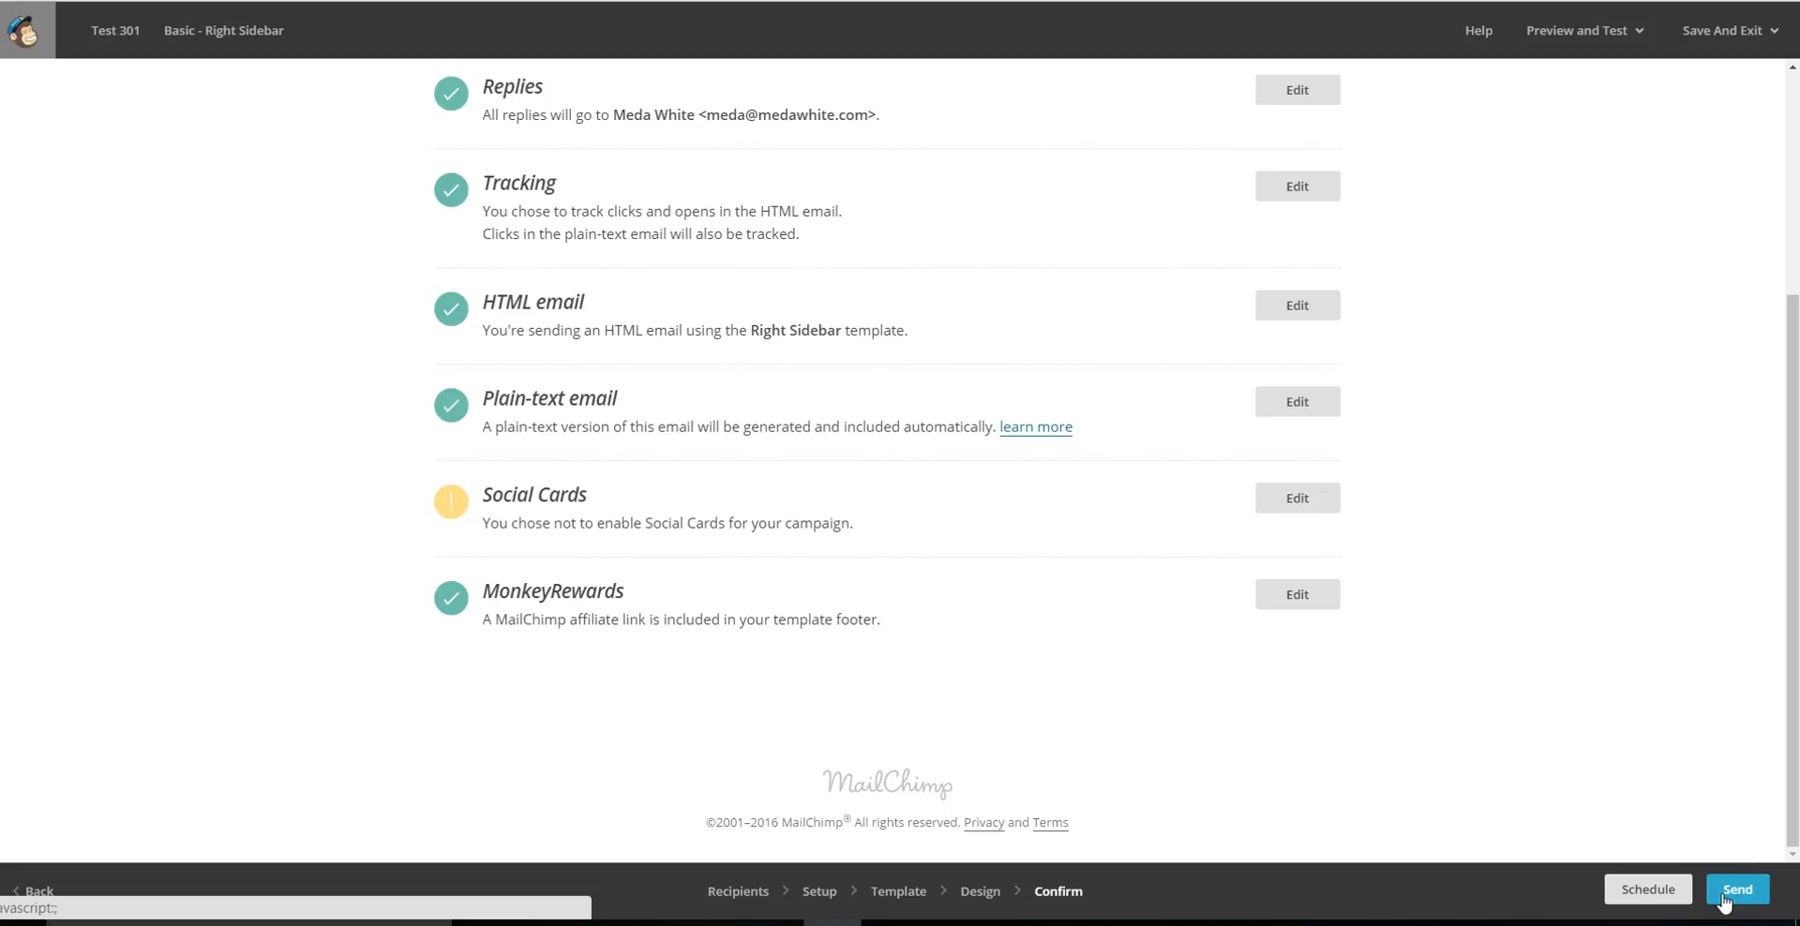
click(1635, 888)
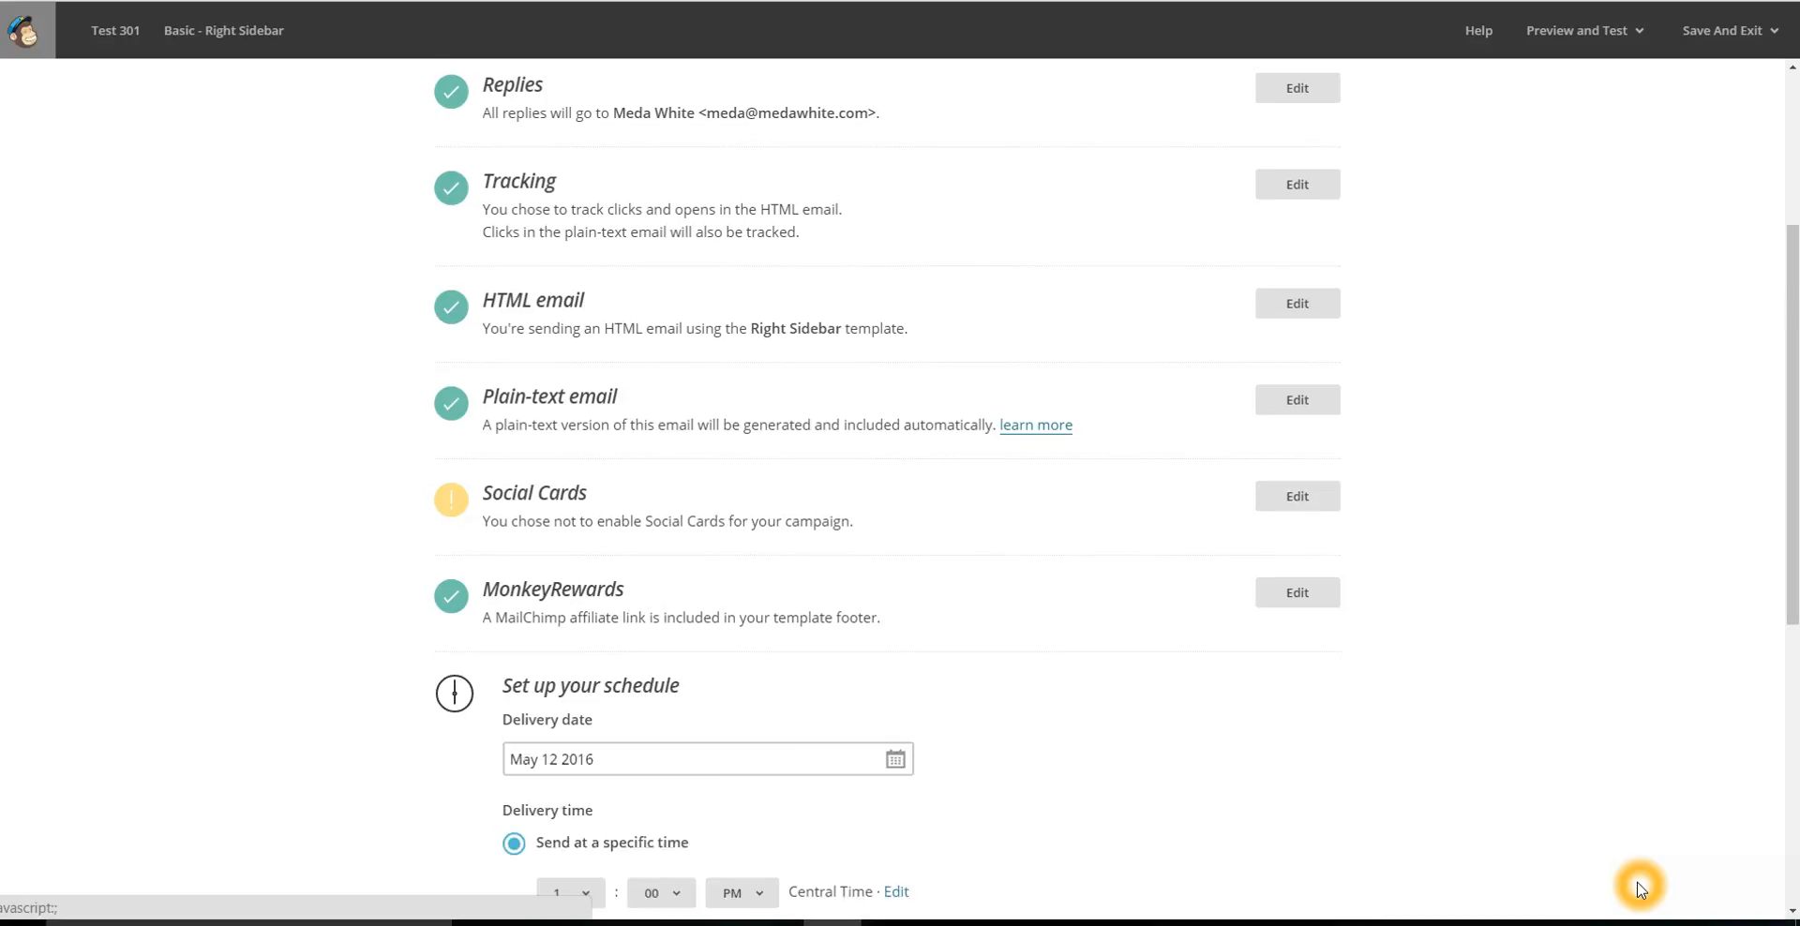
click(1184, 563)
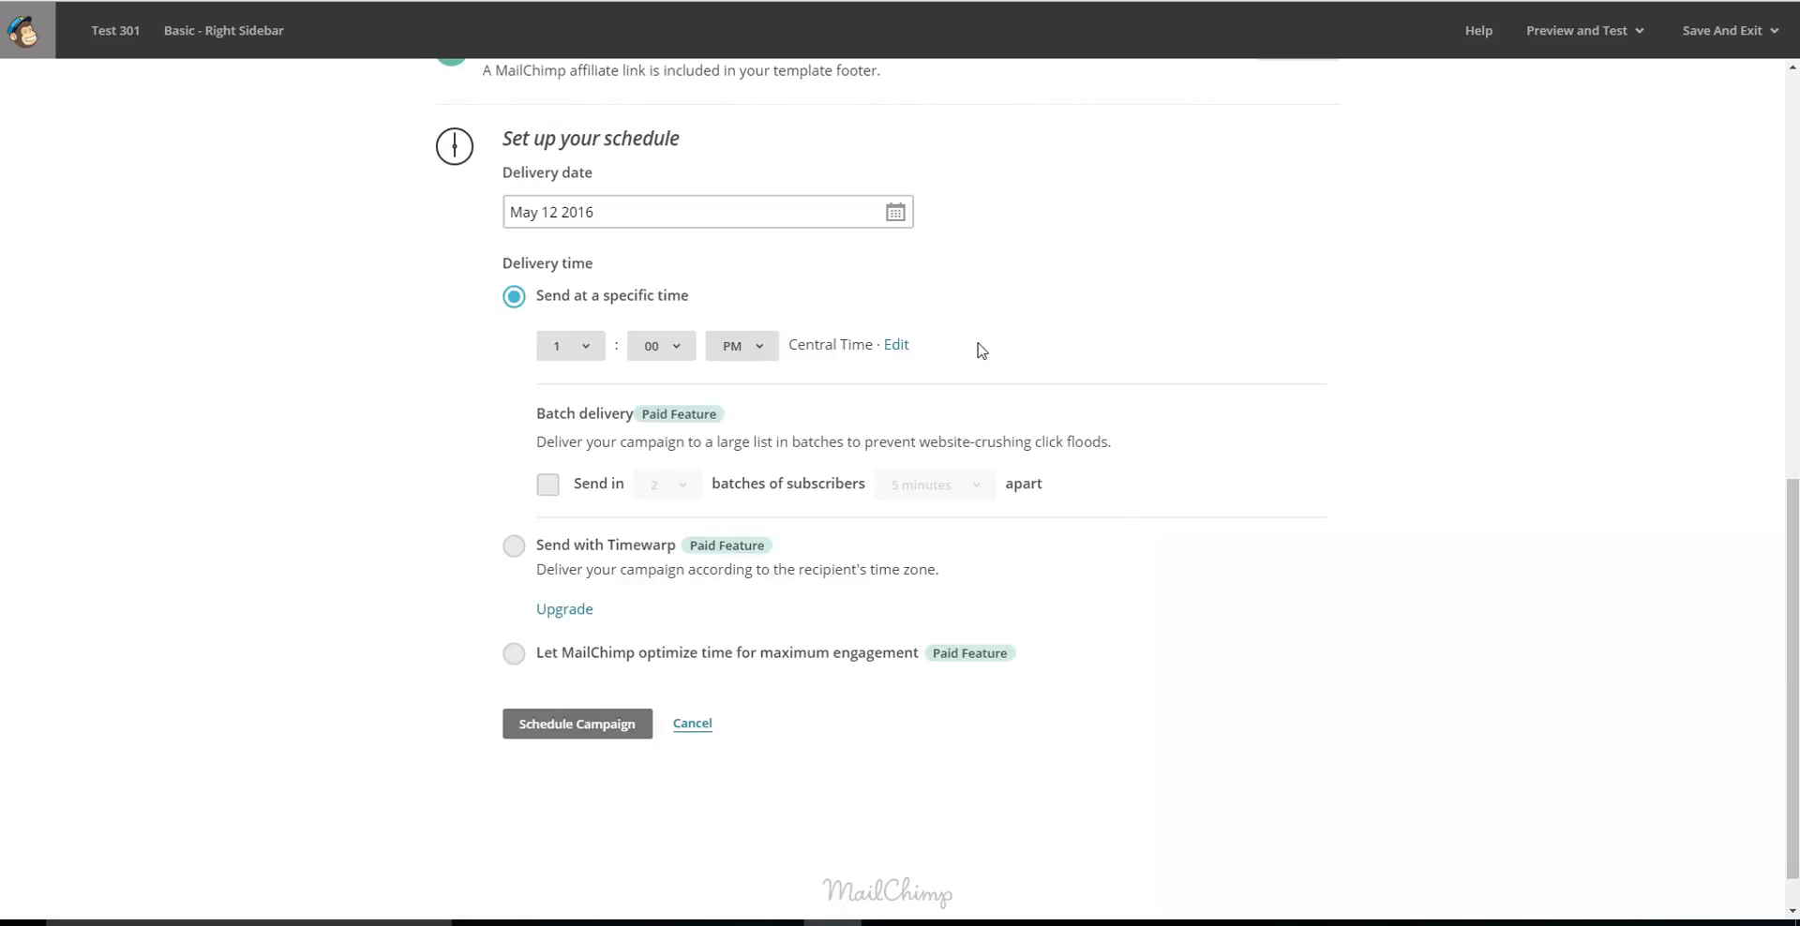
click(895, 212)
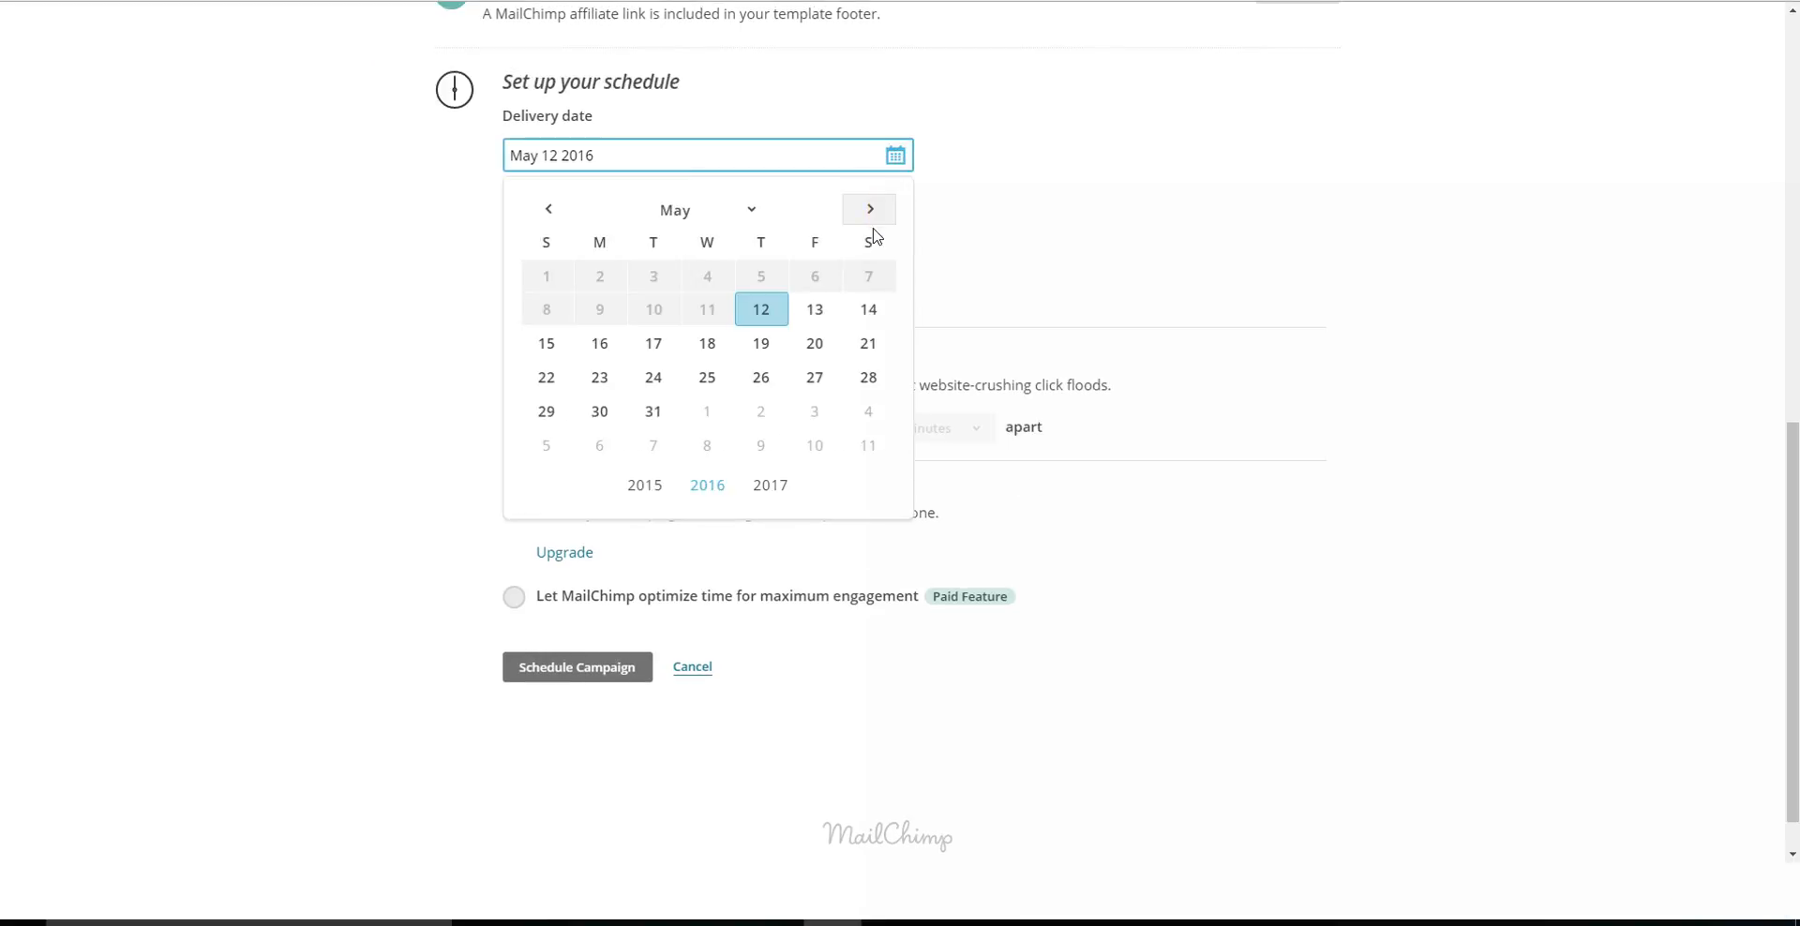
click(829, 305)
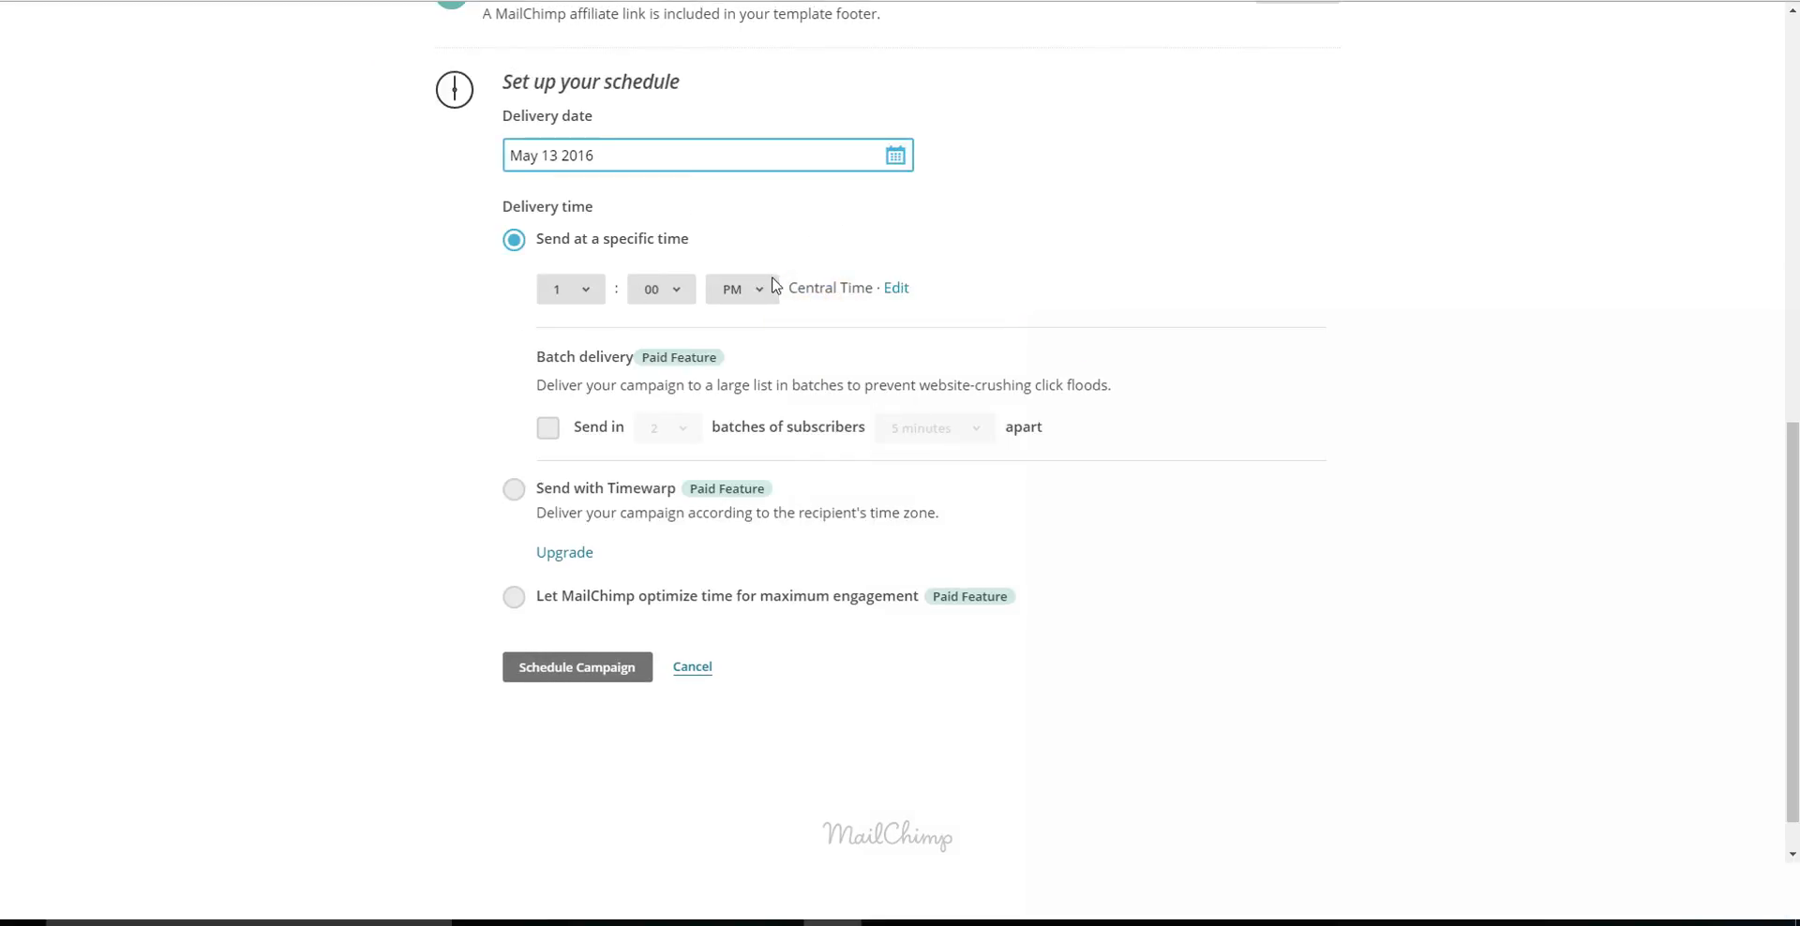
Set the hour of the specific delivery time to 12, then cancel the schedule setup without scheduling the campaign.
click(585, 295)
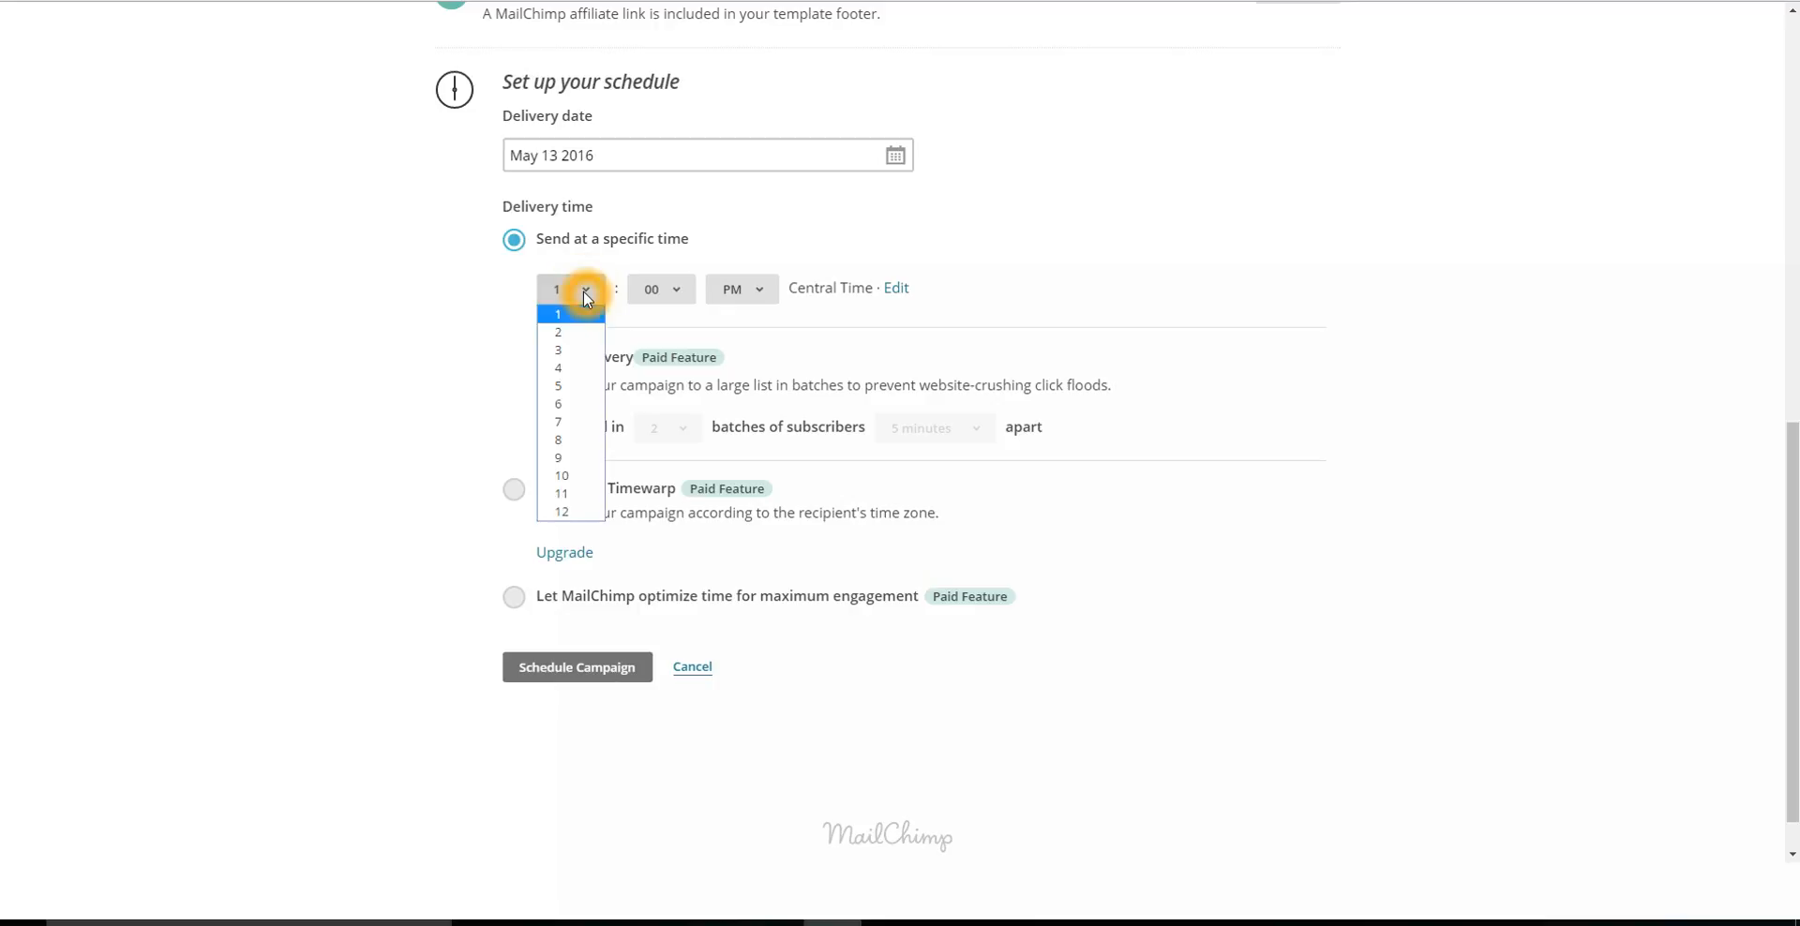
click(564, 511)
click(1060, 243)
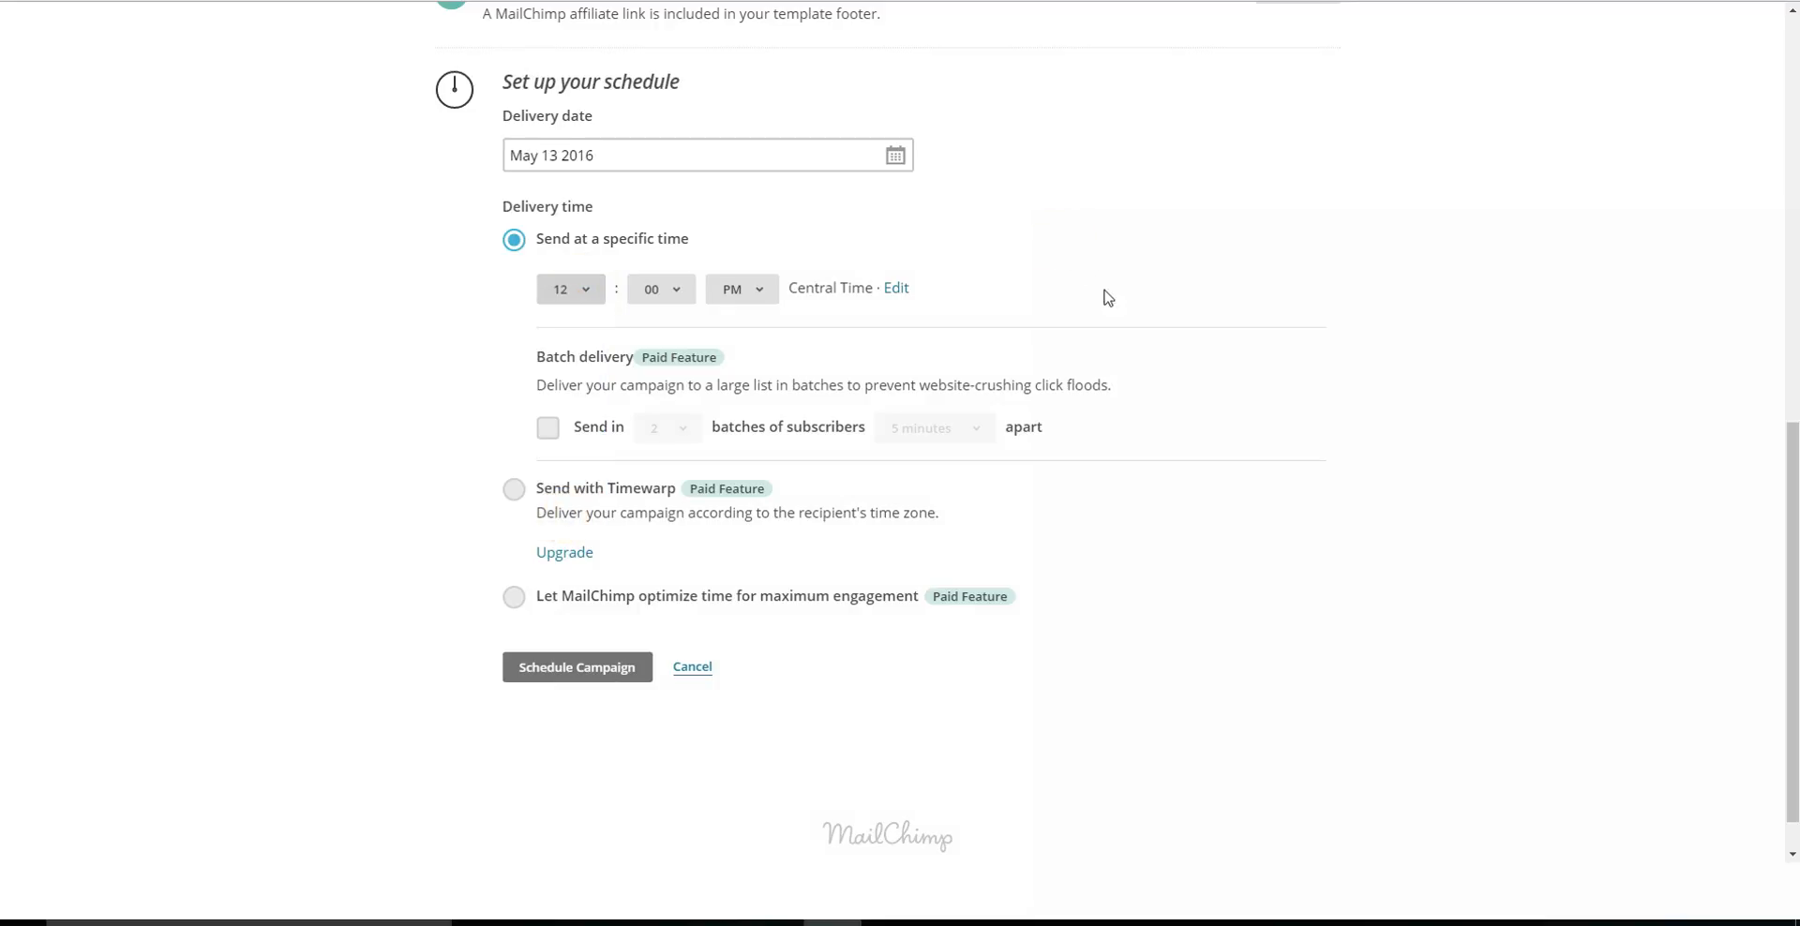
click(562, 667)
click(716, 701)
click(695, 667)
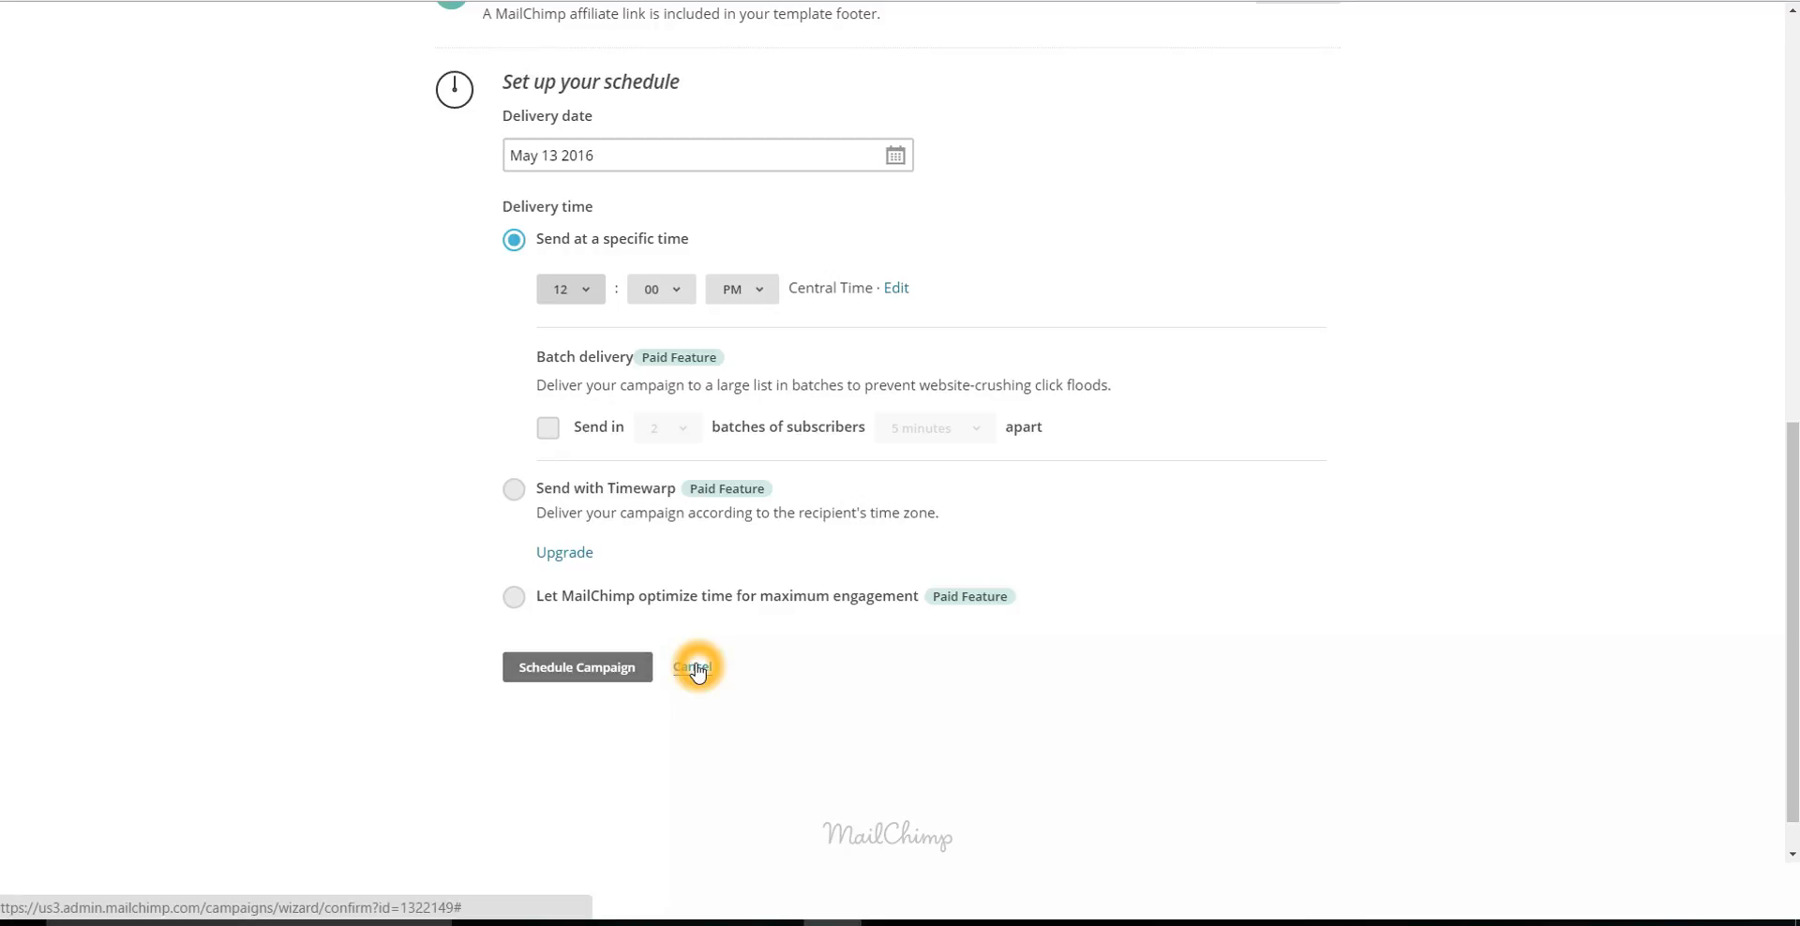
click(695, 667)
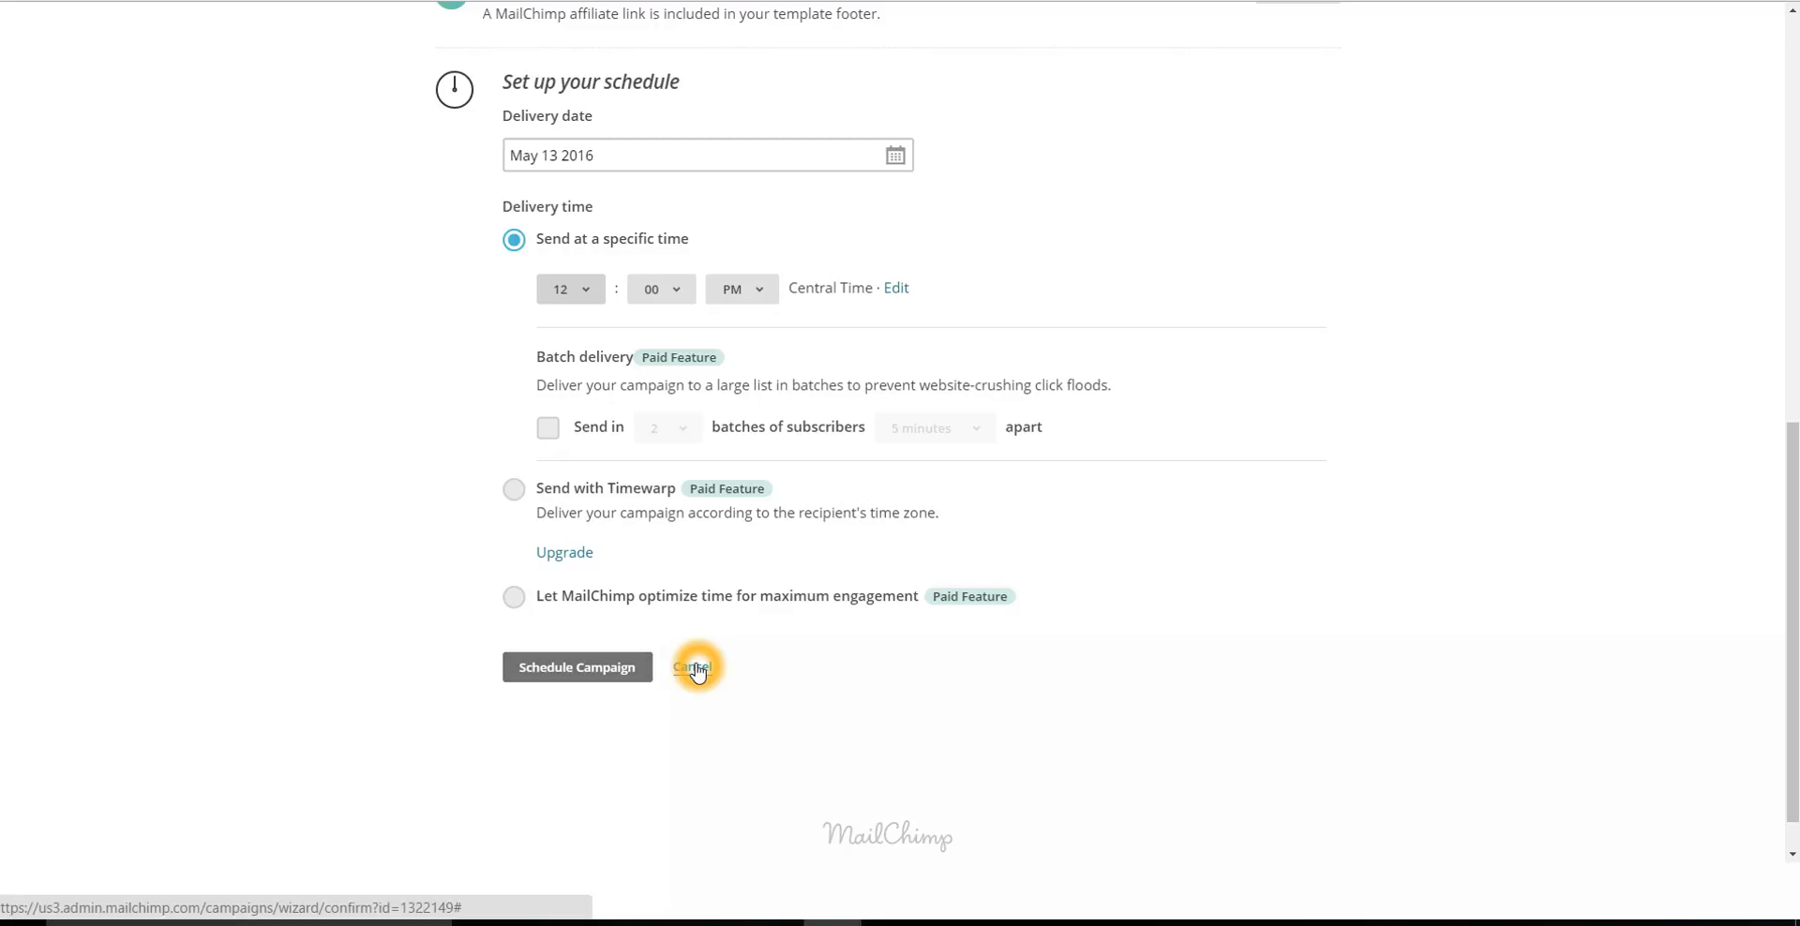